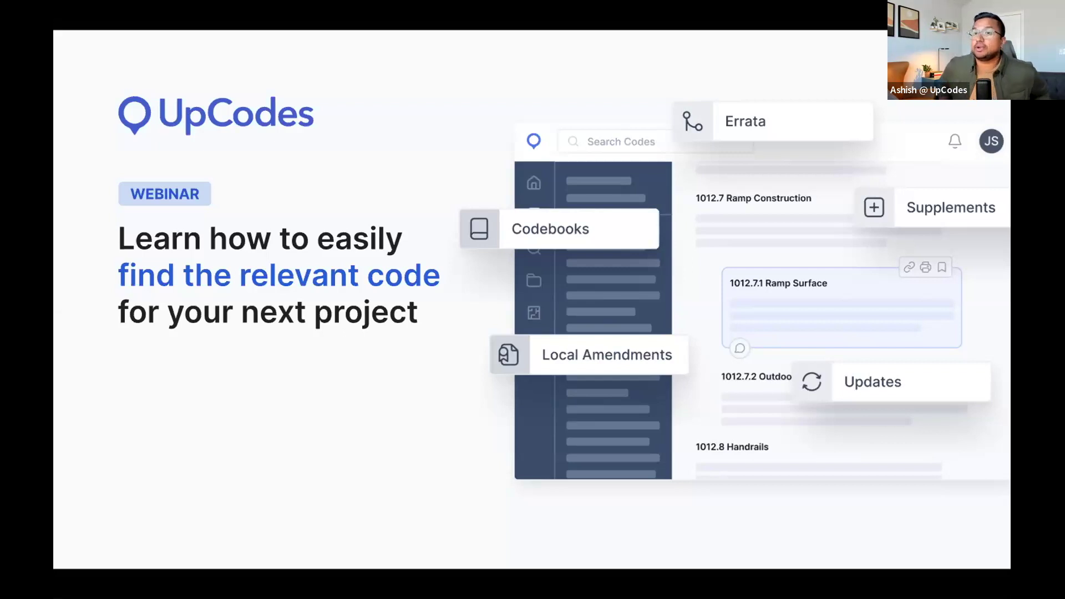
Advance the slides through the Welcome intro to the Section One overview.
key("Right")
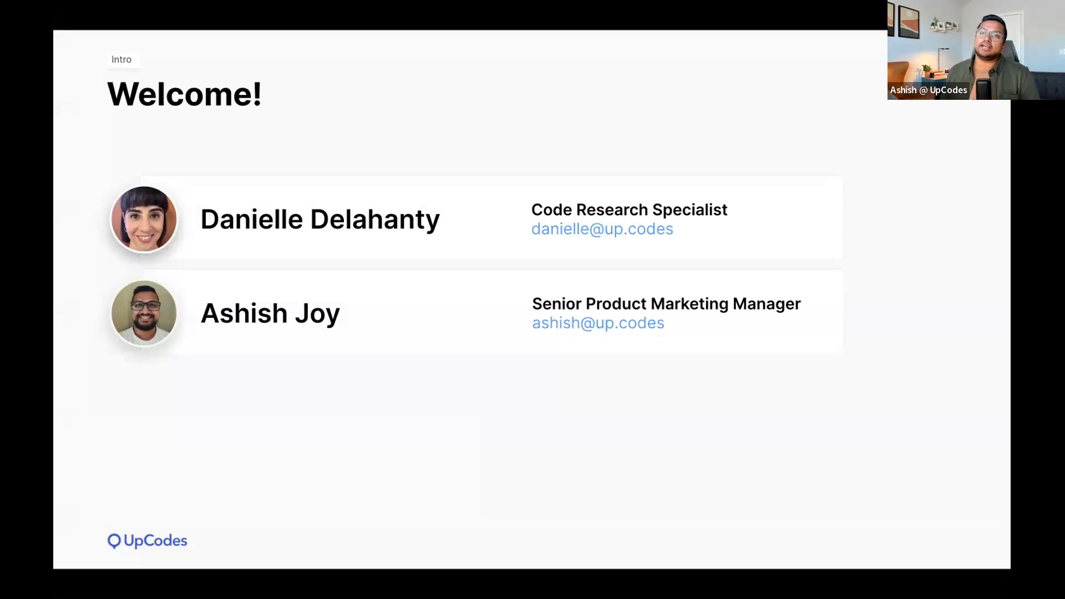
key("Right")
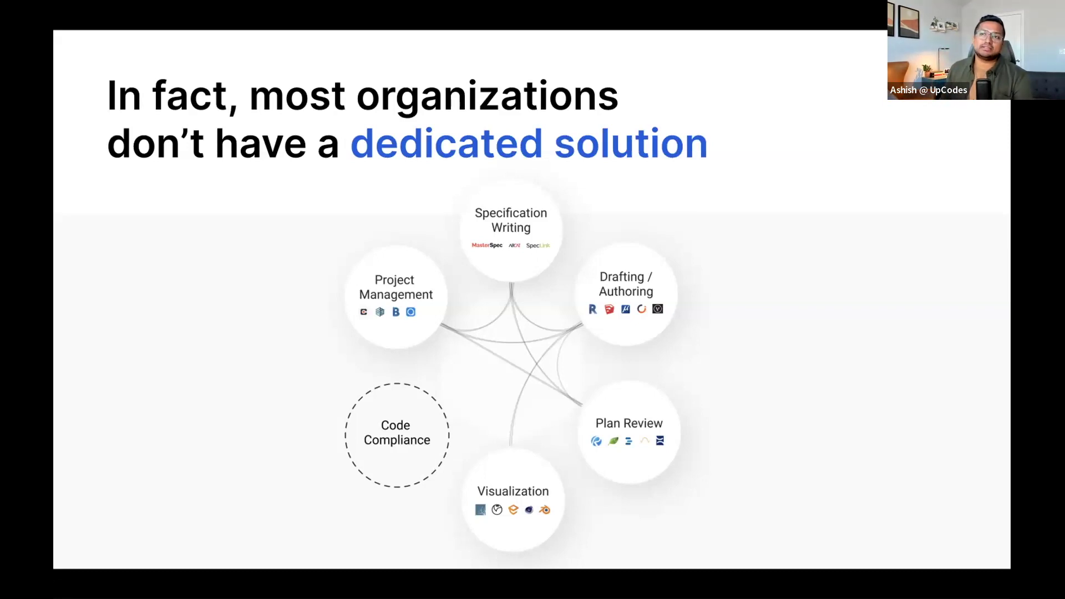
Advance past 'That's why we started UpCodes' to the comprehensive code compliance platform slide.
key("Right")
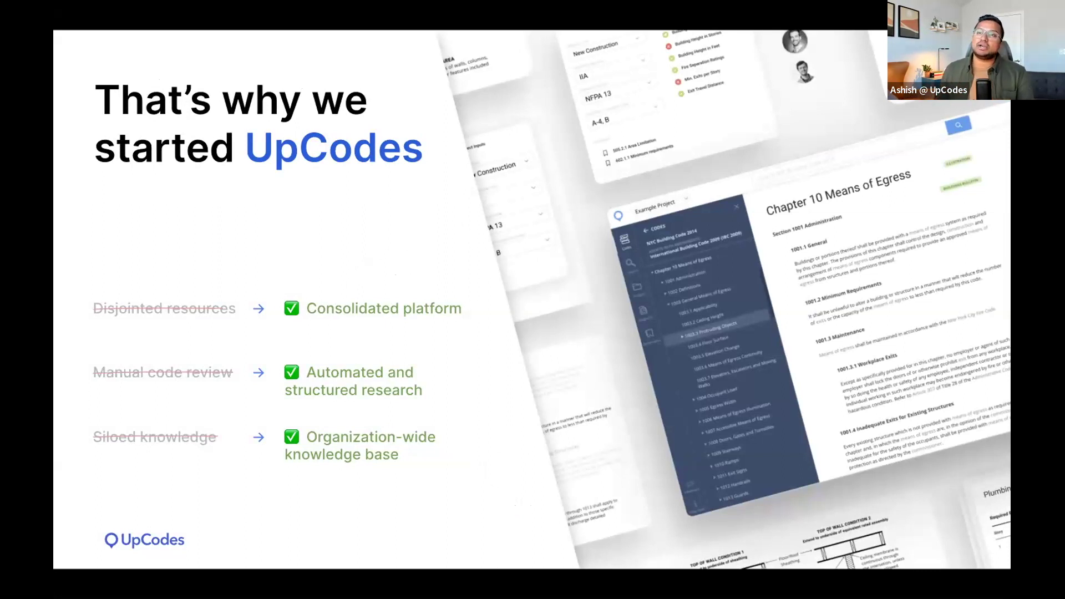
key("Right")
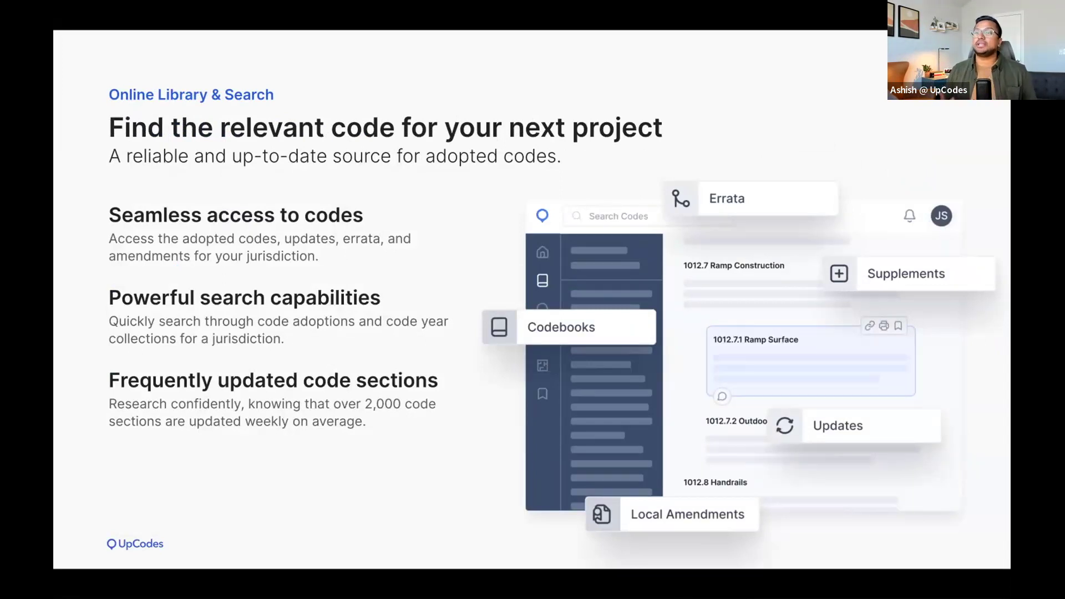
Step through the Copilot, Education & Expertise, Project-Based Research and Code Requirement Analysis slides to Customer Experience.
key("Right")
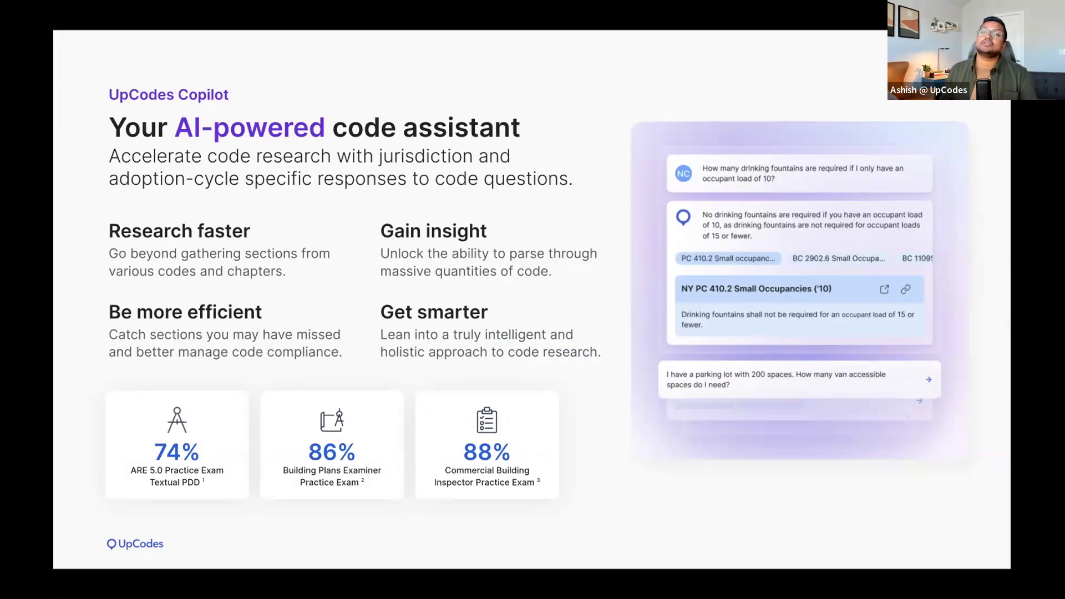
key("Right")
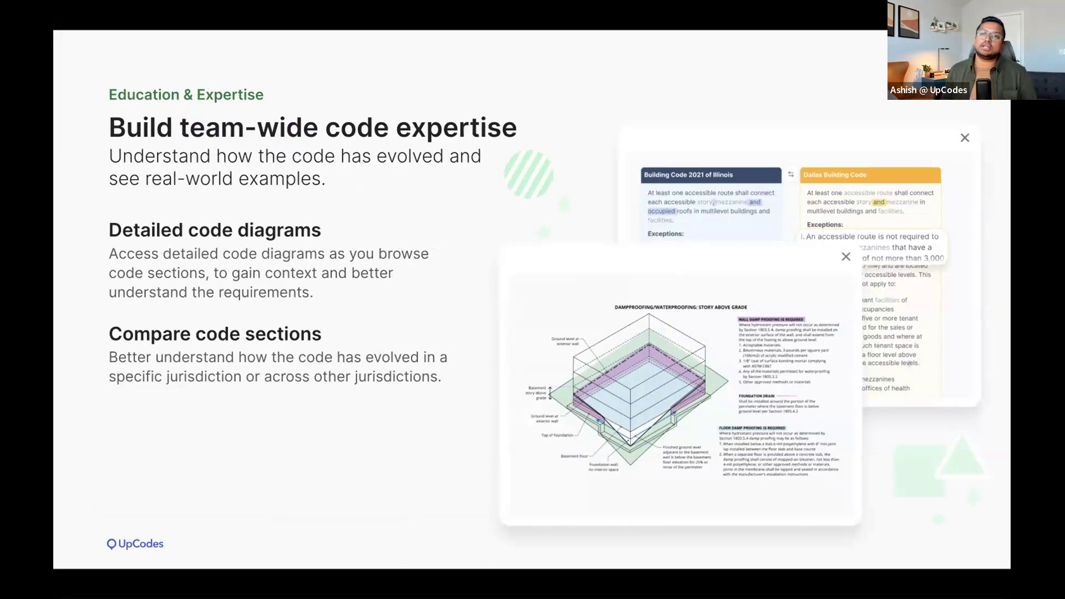
key("Right")
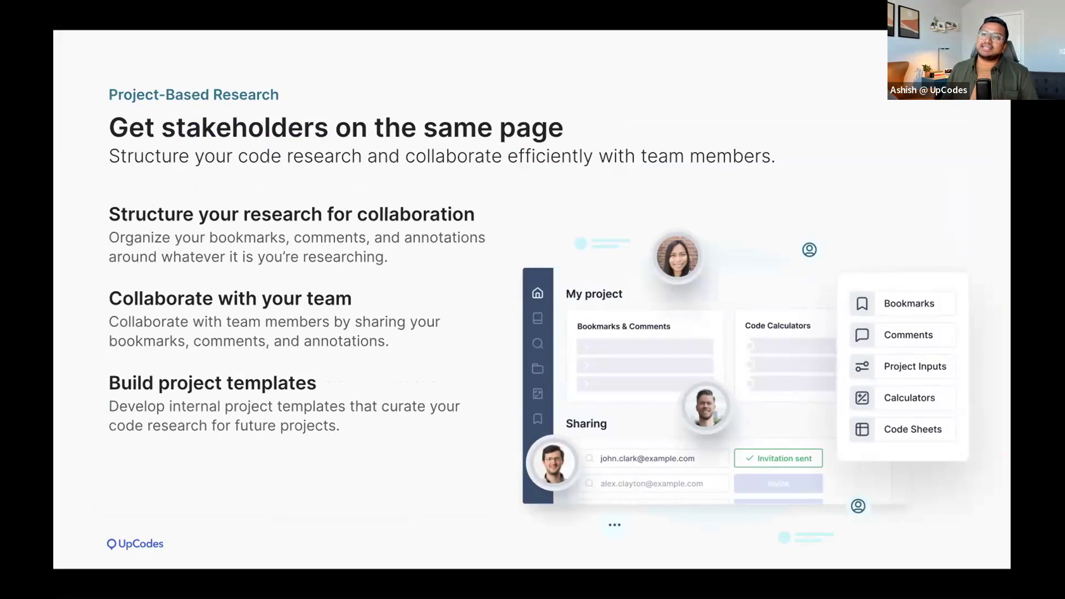
key("Right")
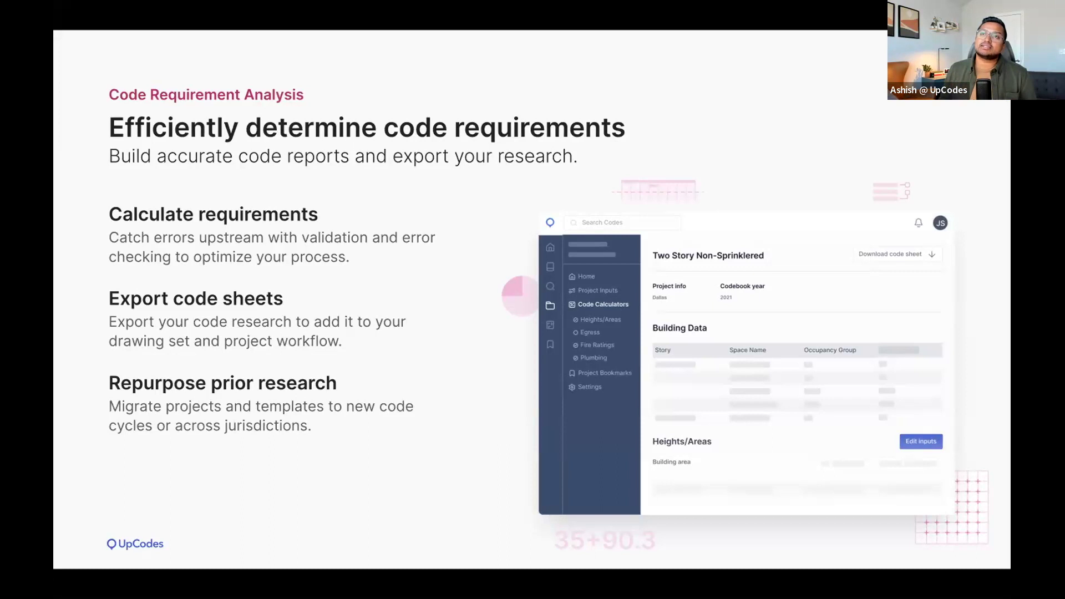
key("Right")
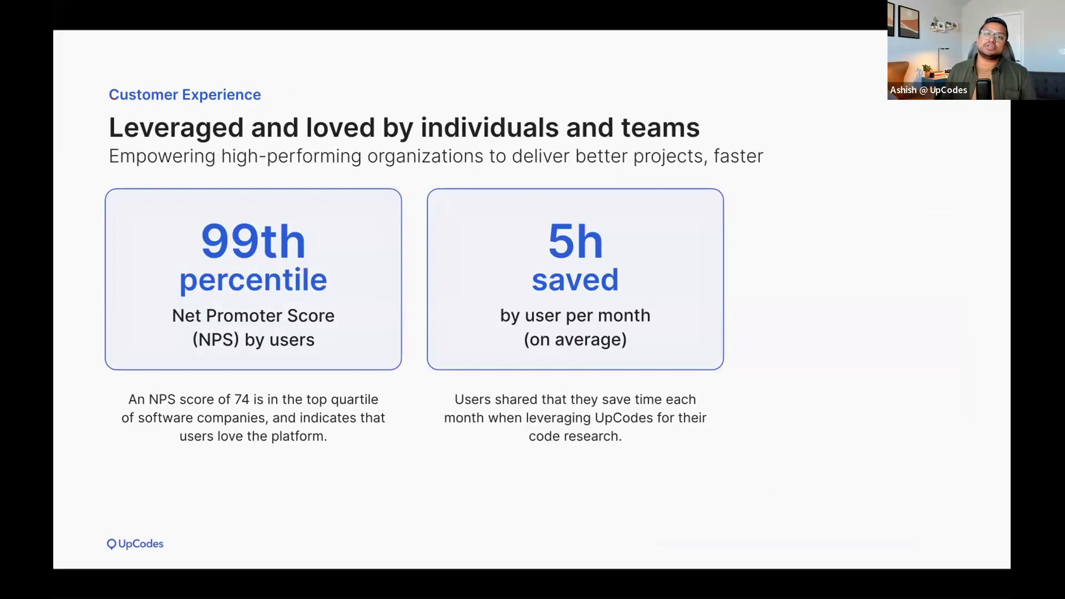
Reveal the customer testimonial cards and advance to the Section Two slide.
key("Right")
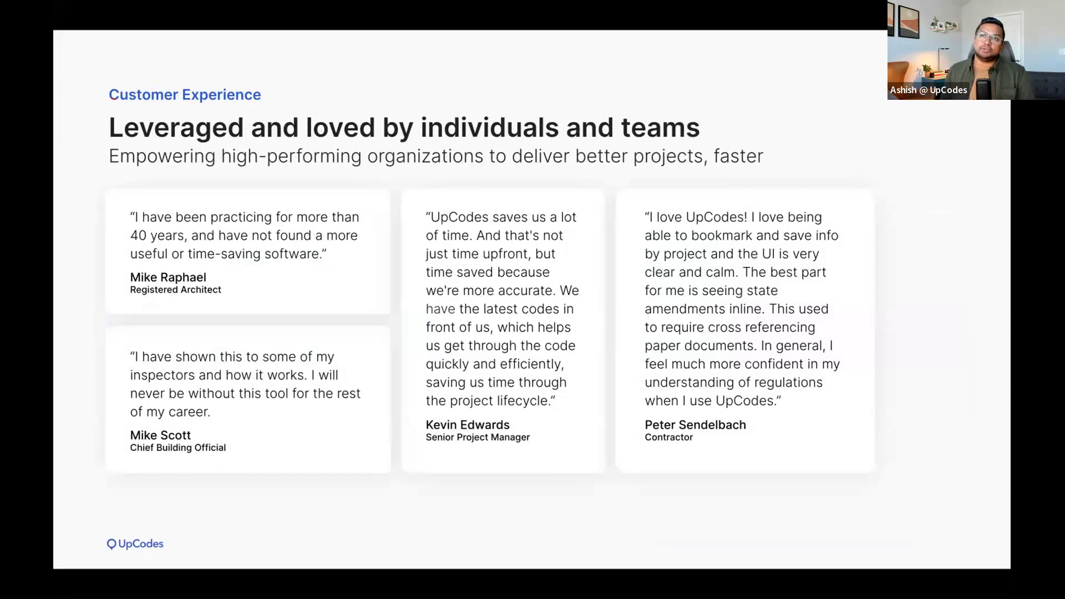
key("Right")
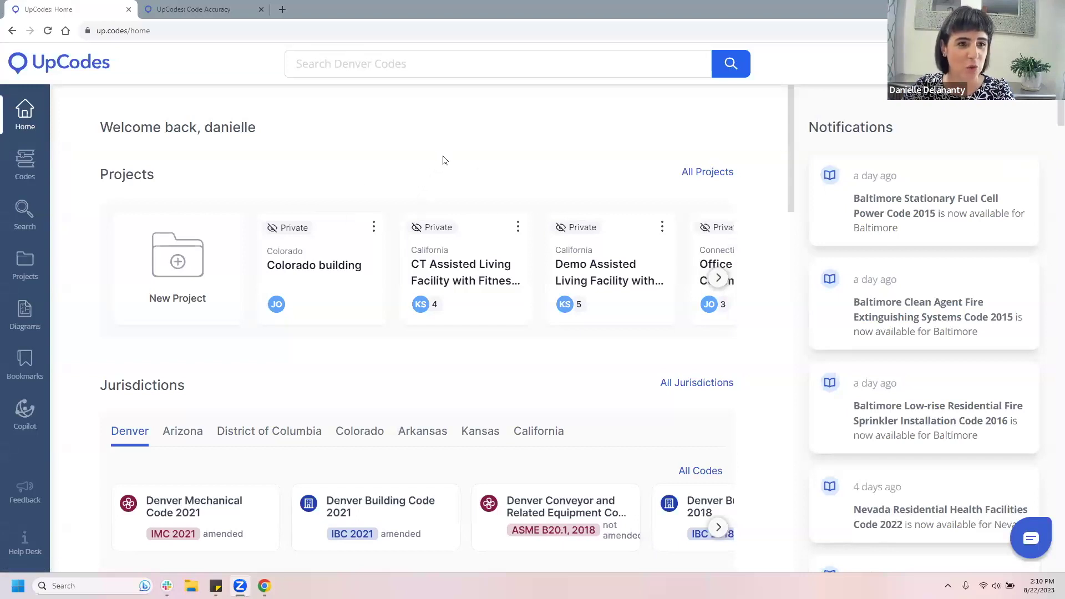
Focus the browser and open the Denver Building Codes listing from the sidebar.
left_click(388, 154)
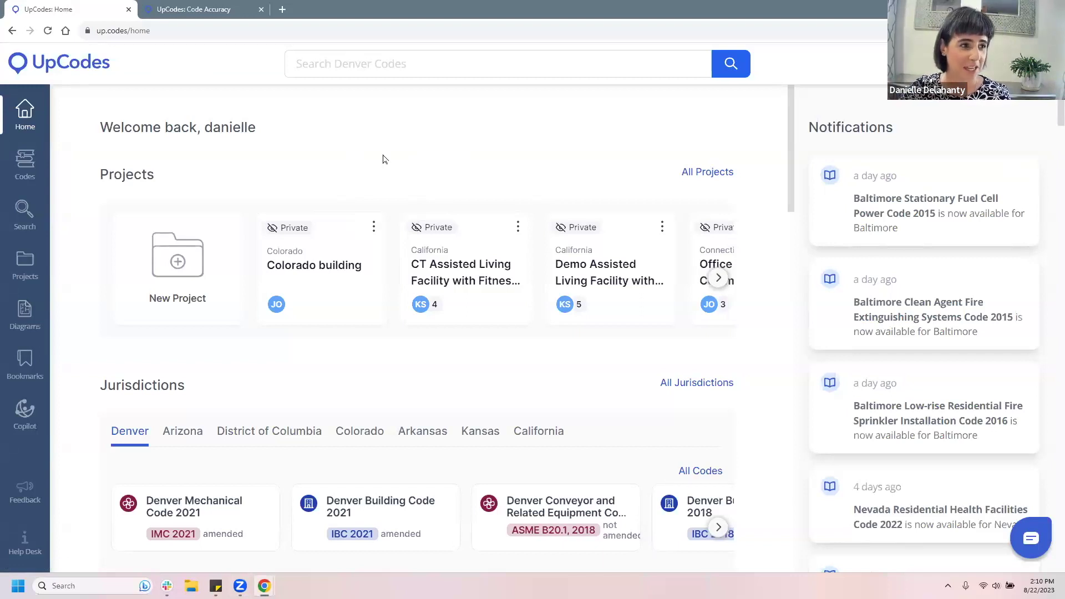
left_click(41, 180)
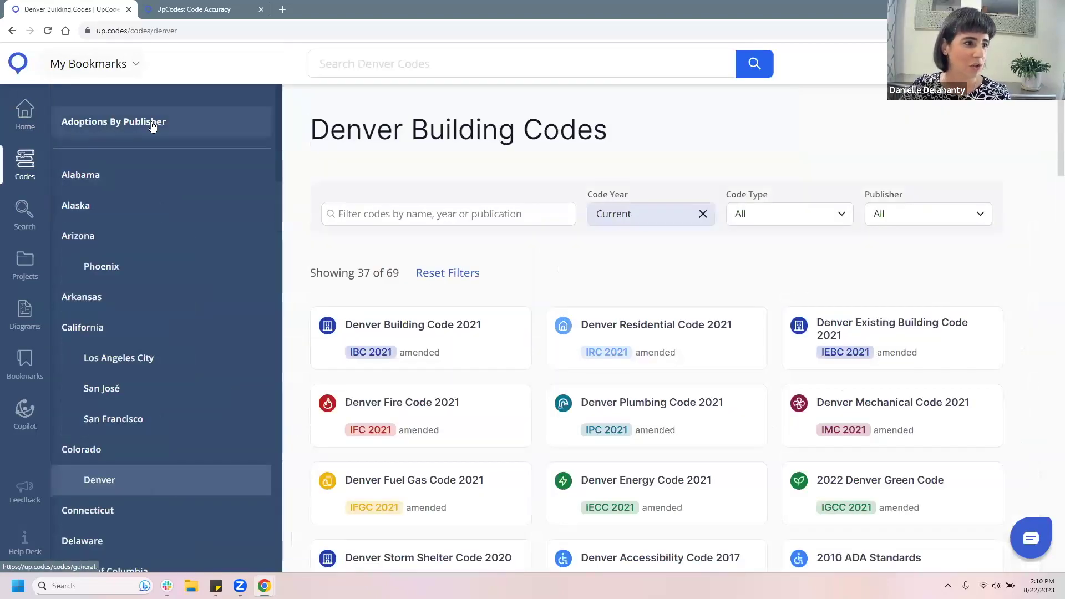
Open Adoptions By Publisher and scroll through its list of 205 unfiltered codes.
left_click(153, 127)
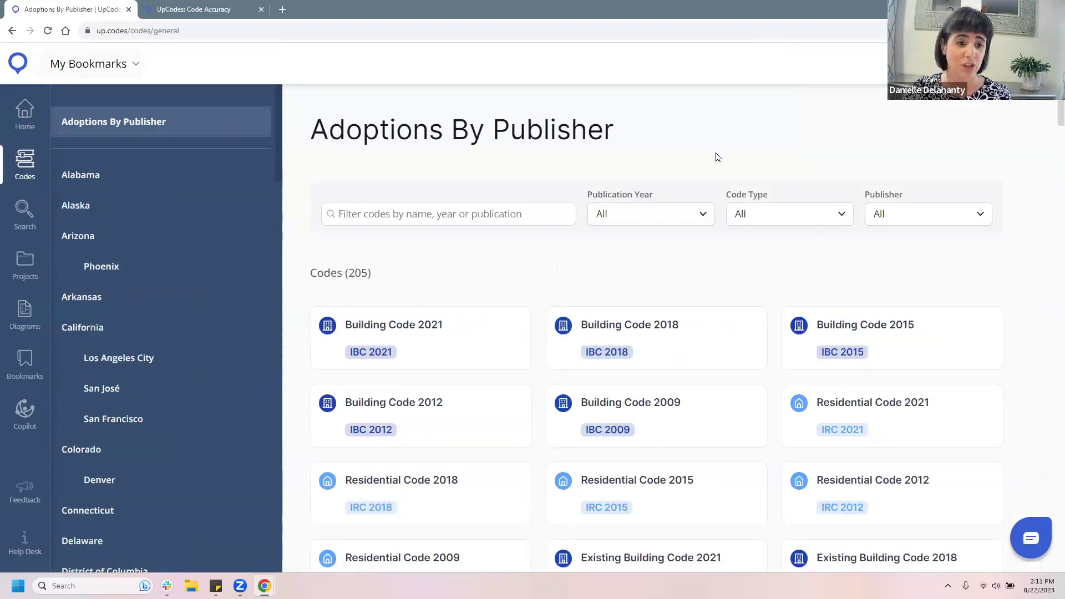
mouse_move(267, 243)
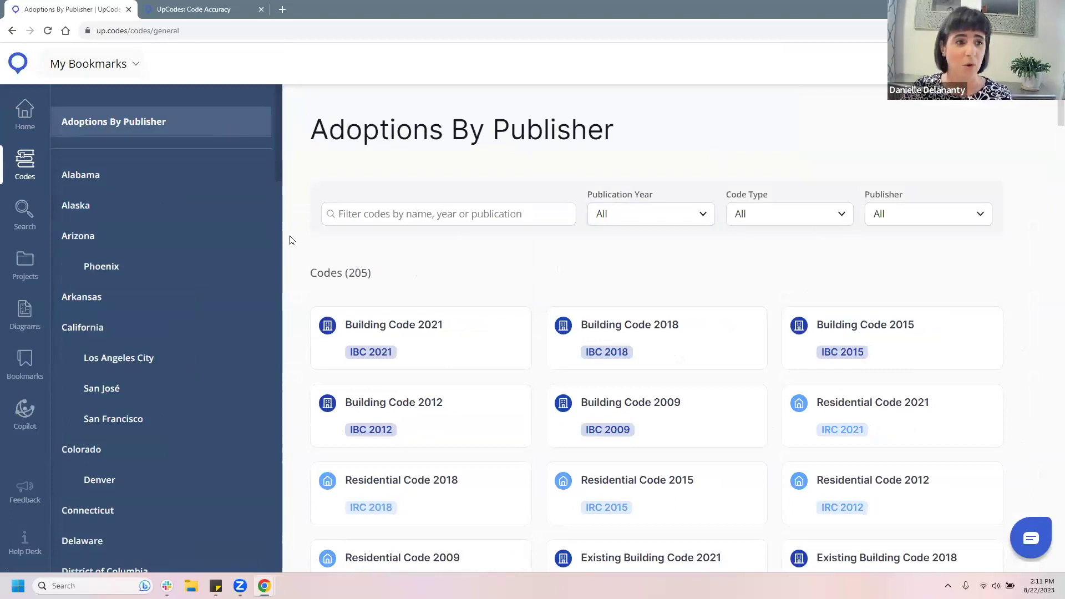
scroll(252, 247, "down", 3)
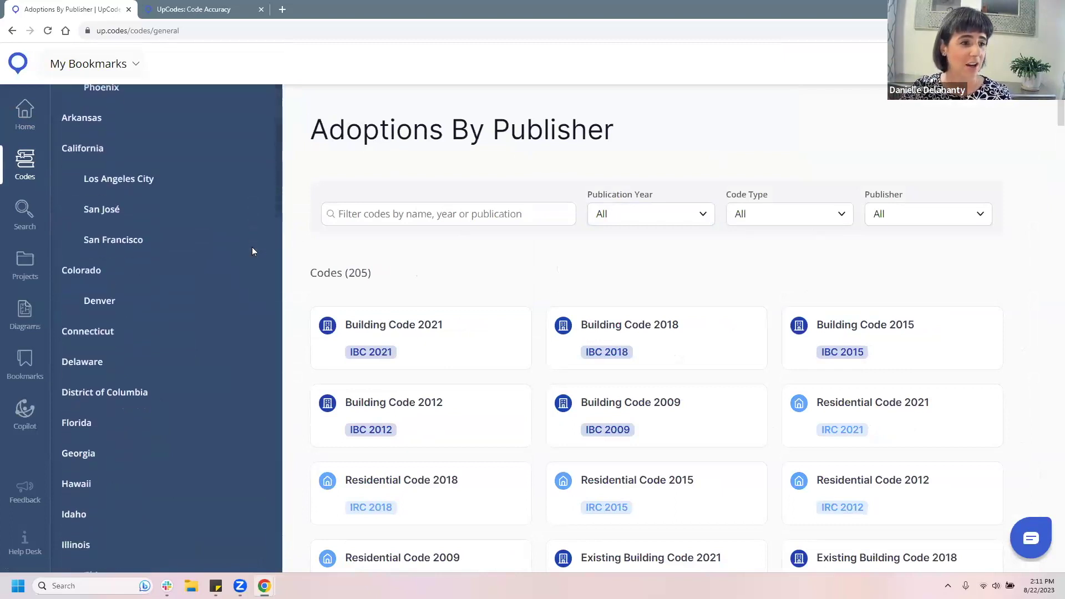
scroll(252, 250, "down", 5)
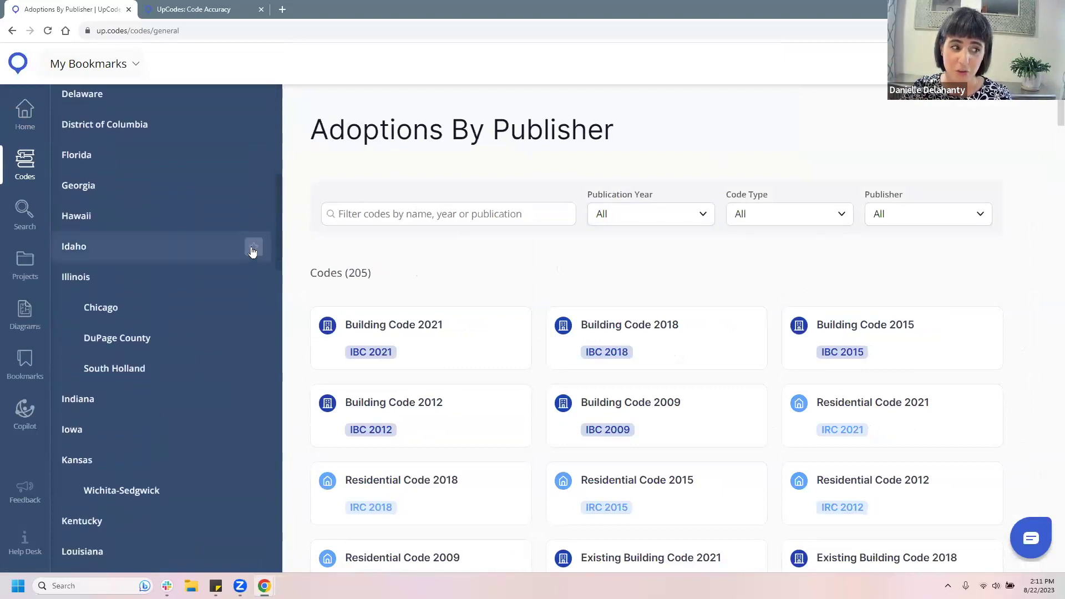
scroll(252, 251, "down", 7)
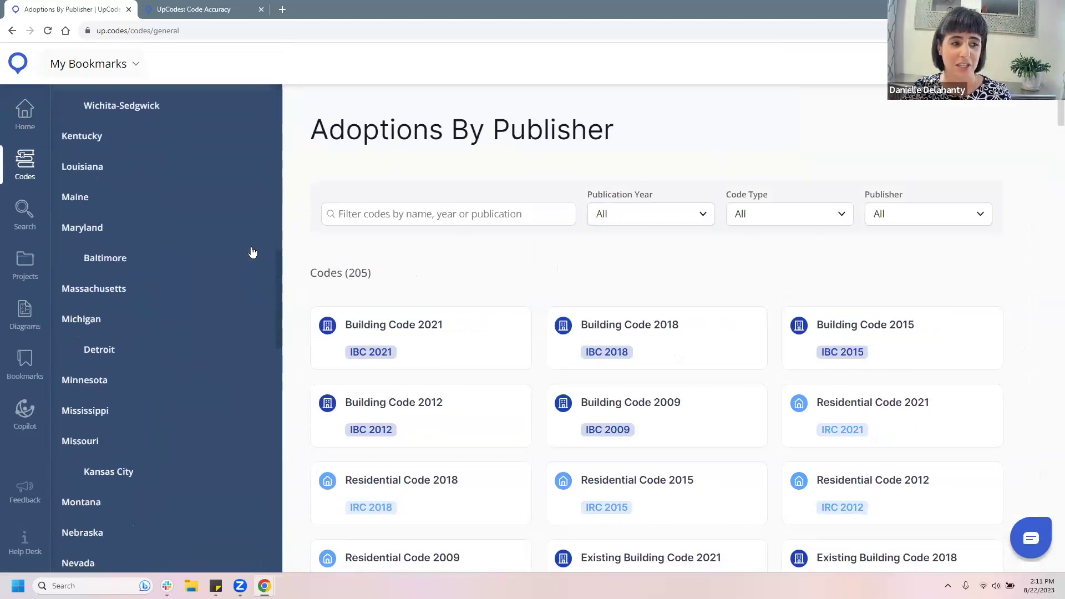
scroll(252, 252, "down", 4)
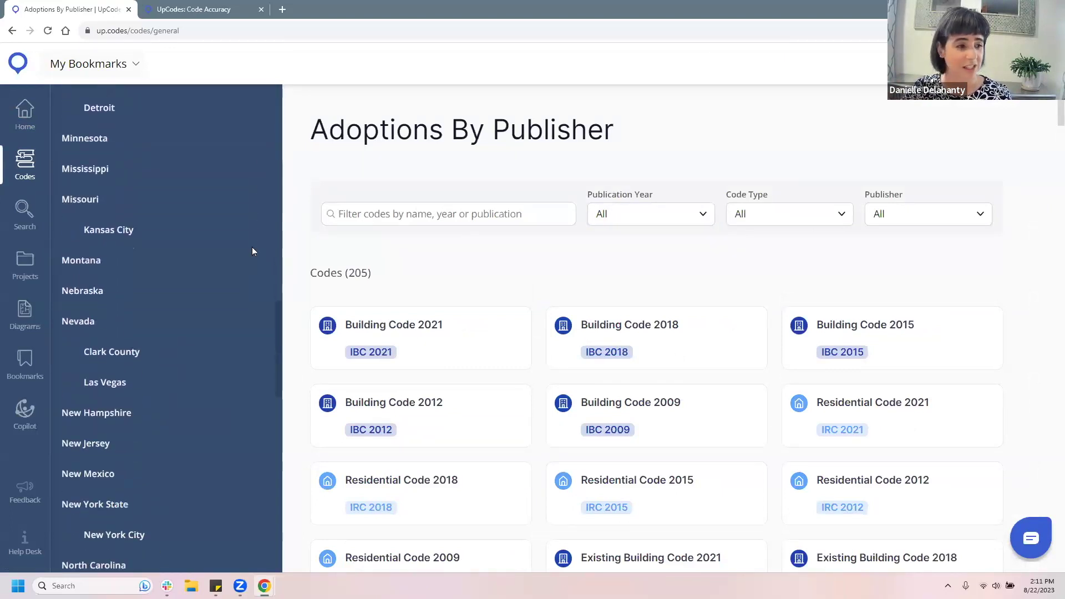
scroll(251, 251, "down", 4)
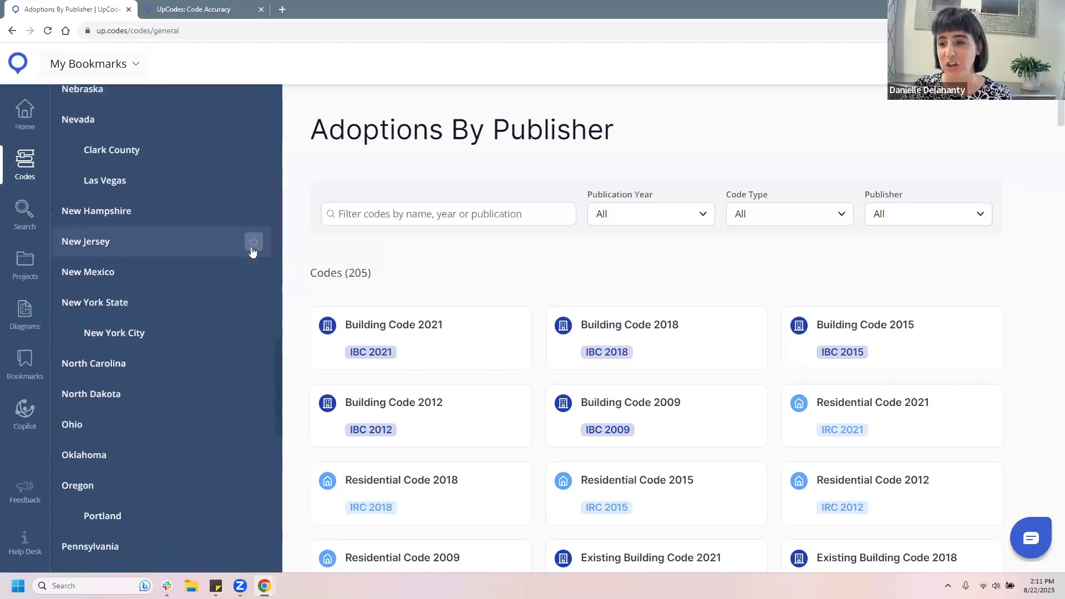
scroll(252, 251, "down", 4)
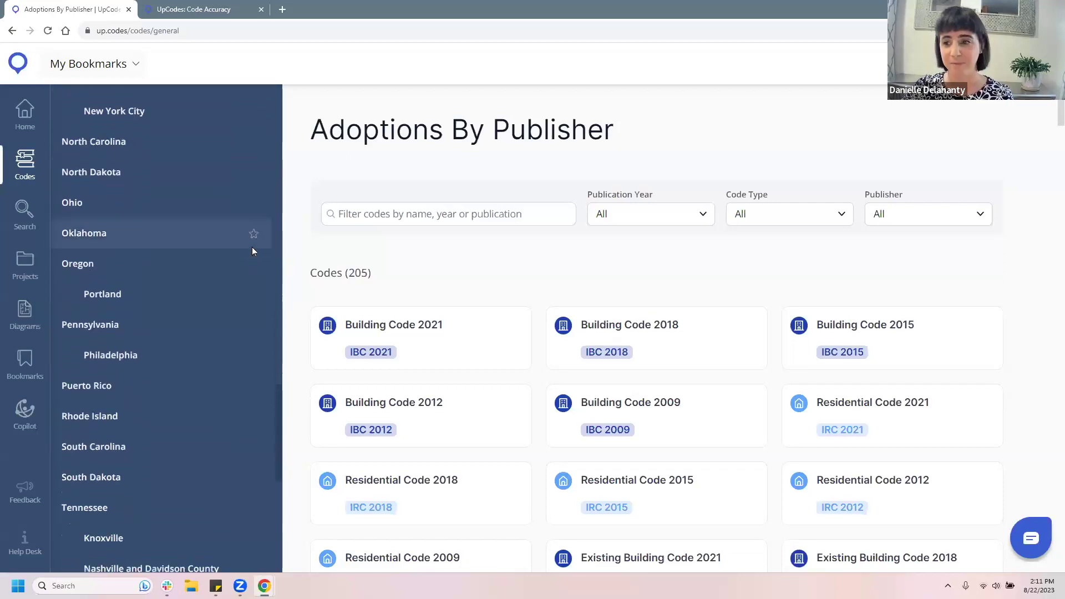
scroll(252, 251, "up", 6)
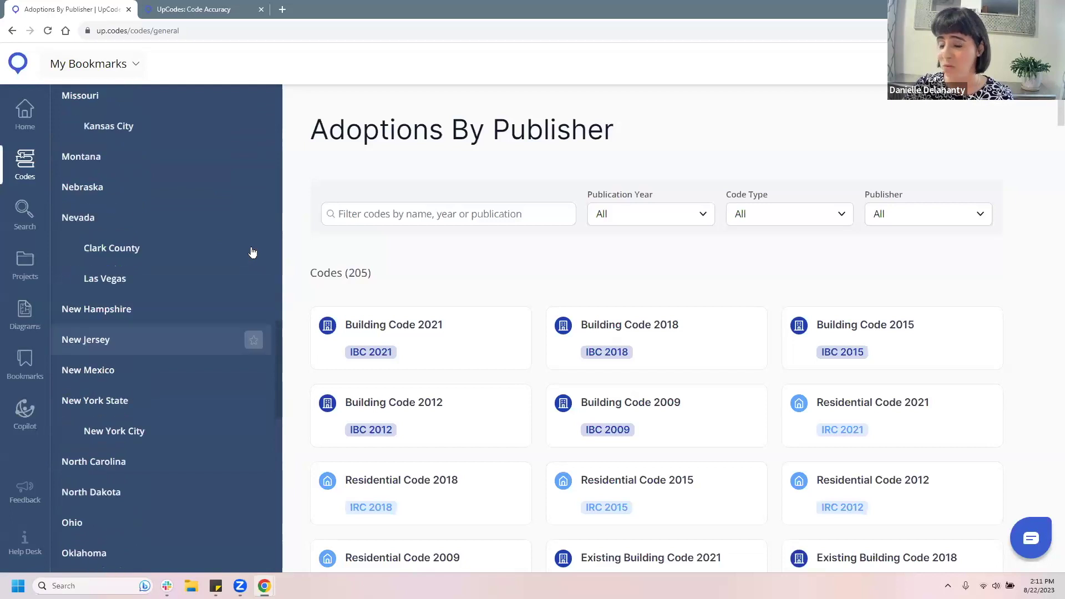
scroll(252, 252, "up", 5)
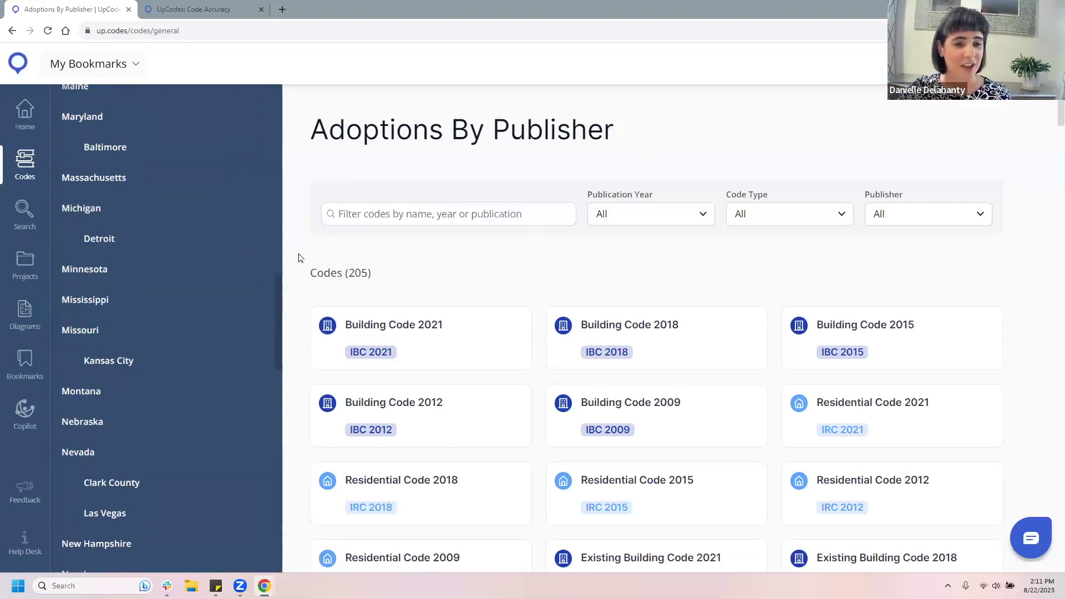
scroll(263, 266, "up", 1)
scroll(264, 265, "up", 10)
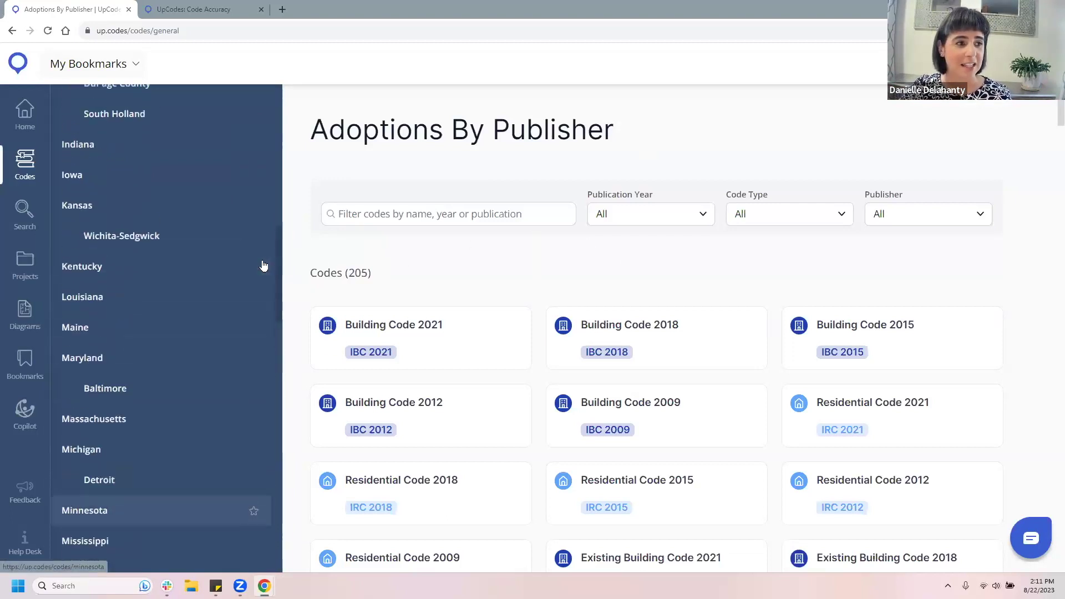
scroll(264, 265, "up", 2)
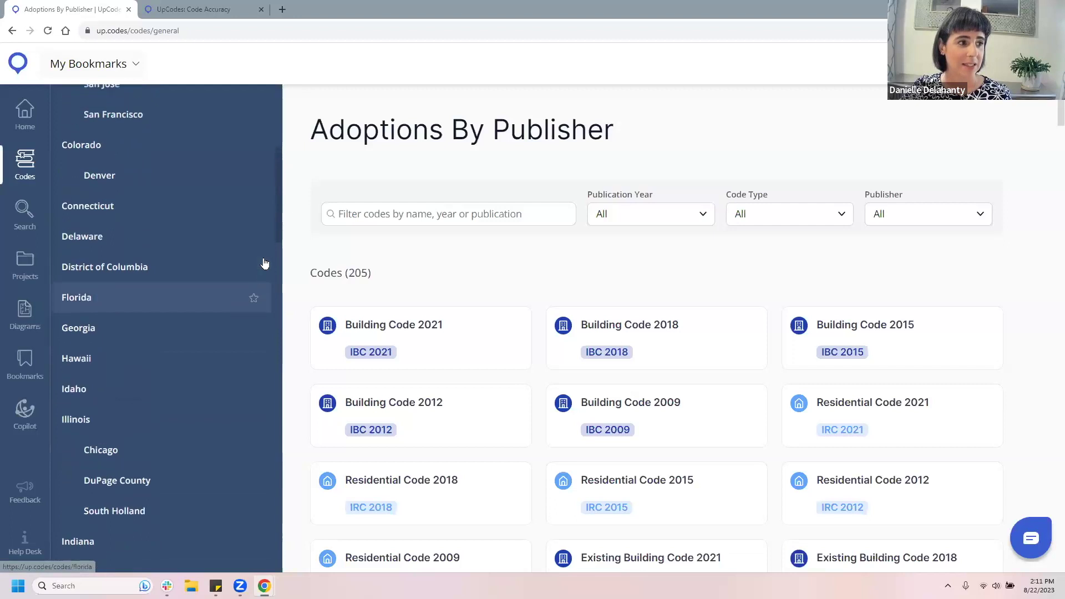
scroll(265, 263, "up", 1)
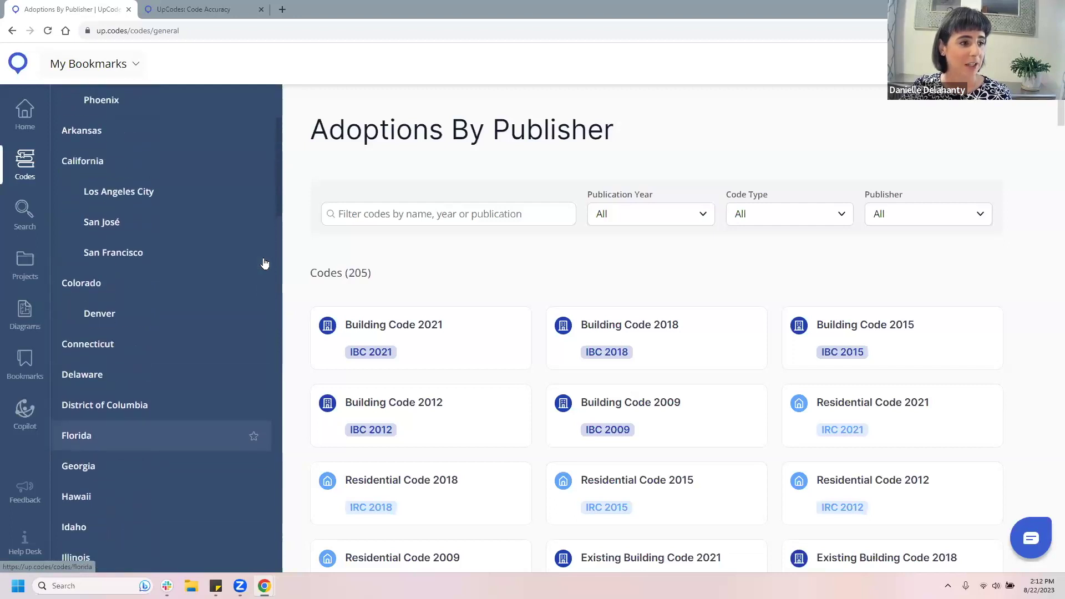
Open Colorado Building Code 2021 and browse Chapter 3 Occupancy Classification and Use.
left_click(174, 286)
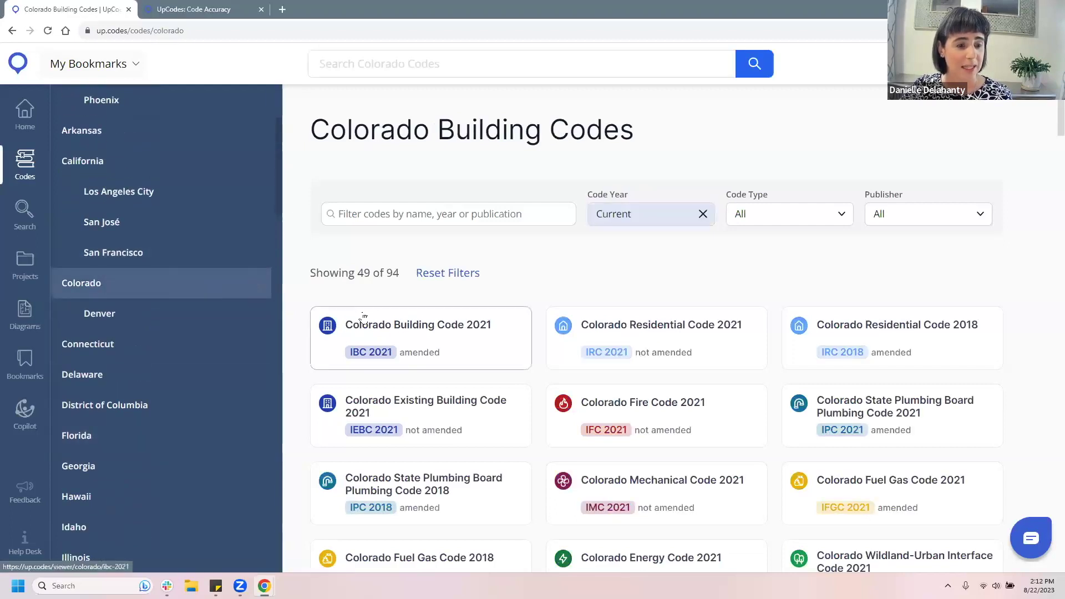
left_click(465, 323)
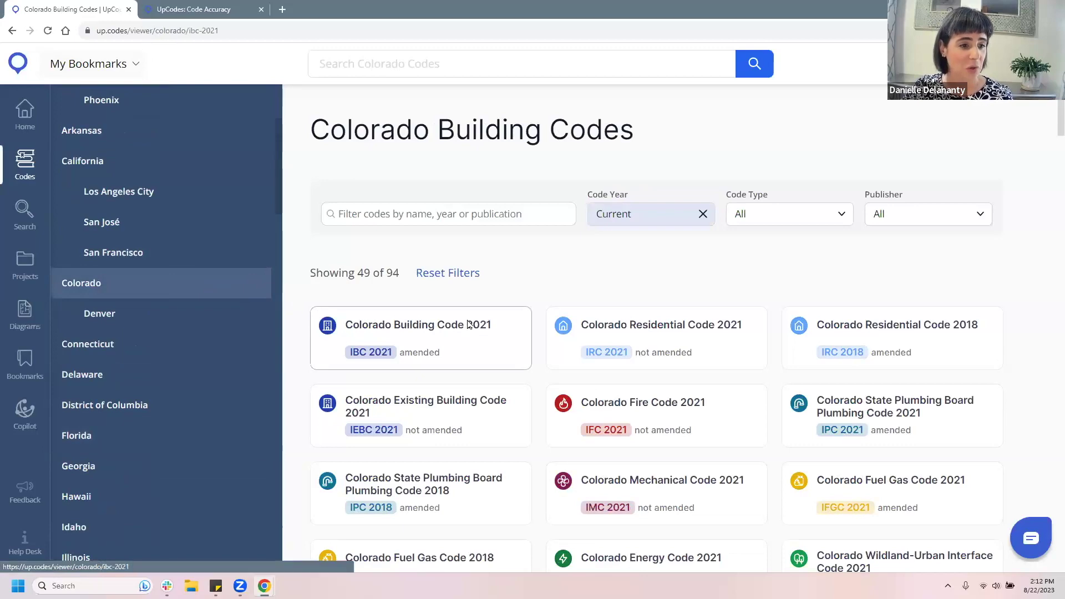
left_click(197, 284)
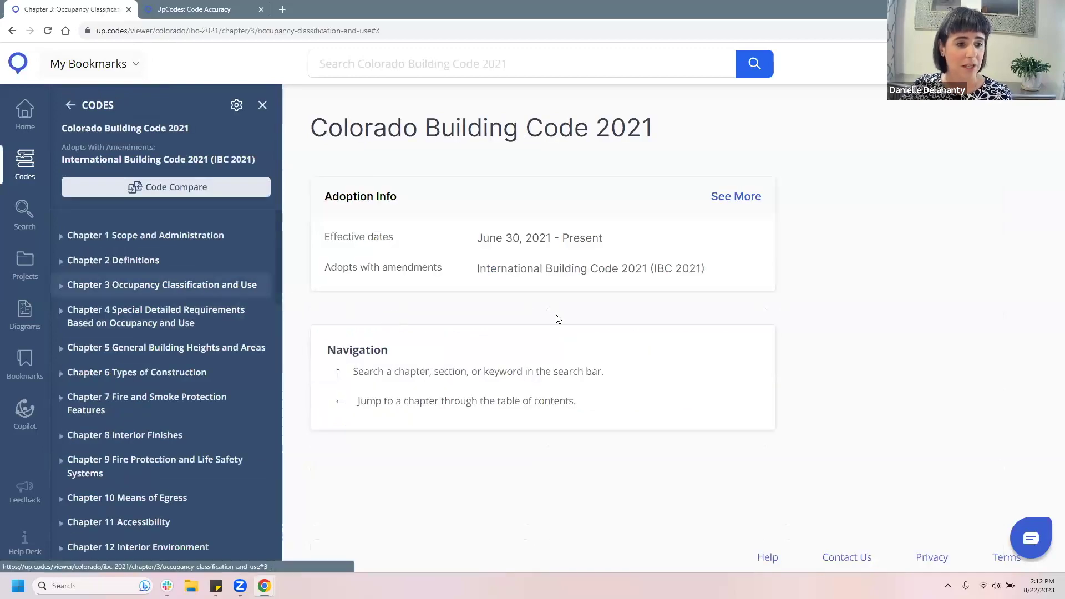
scroll(557, 319, "down", 5)
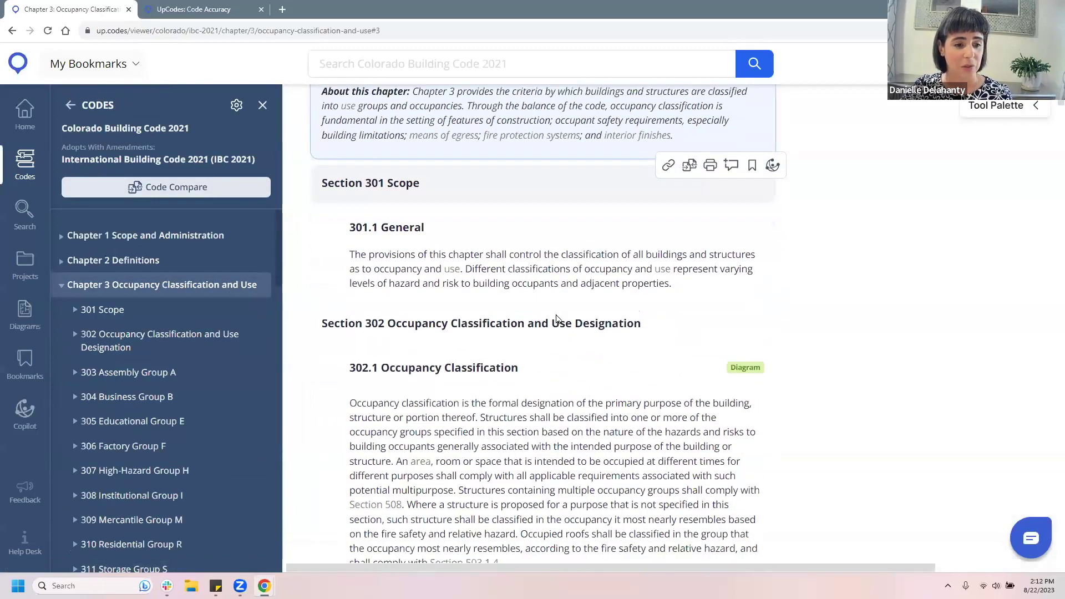
scroll(556, 314, "down", 4)
scroll(555, 311, "up", 1)
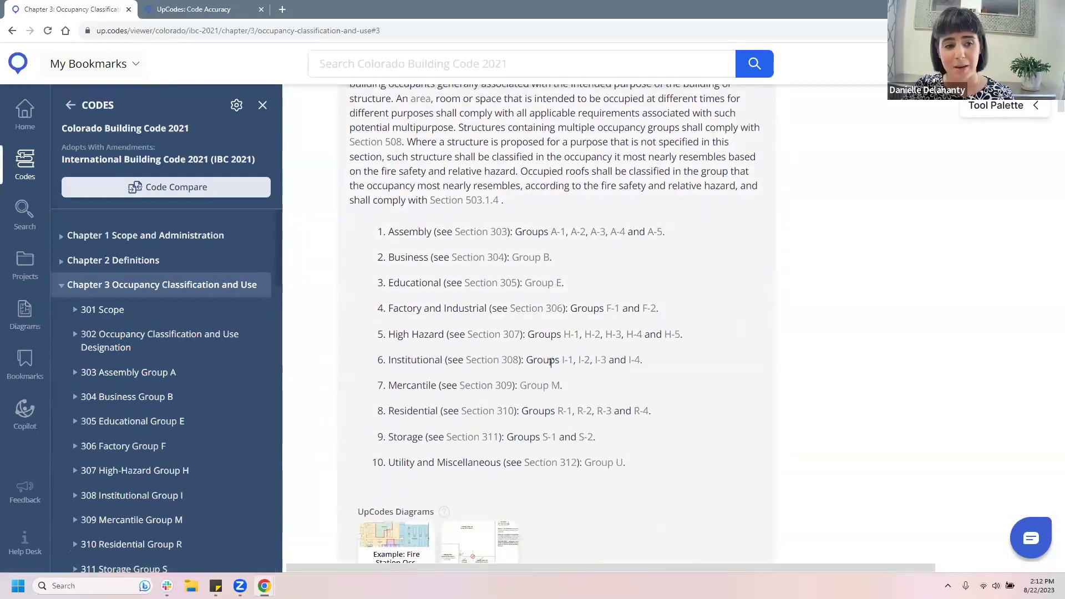
scroll(669, 452, "up", 2)
scroll(551, 363, "up", 1)
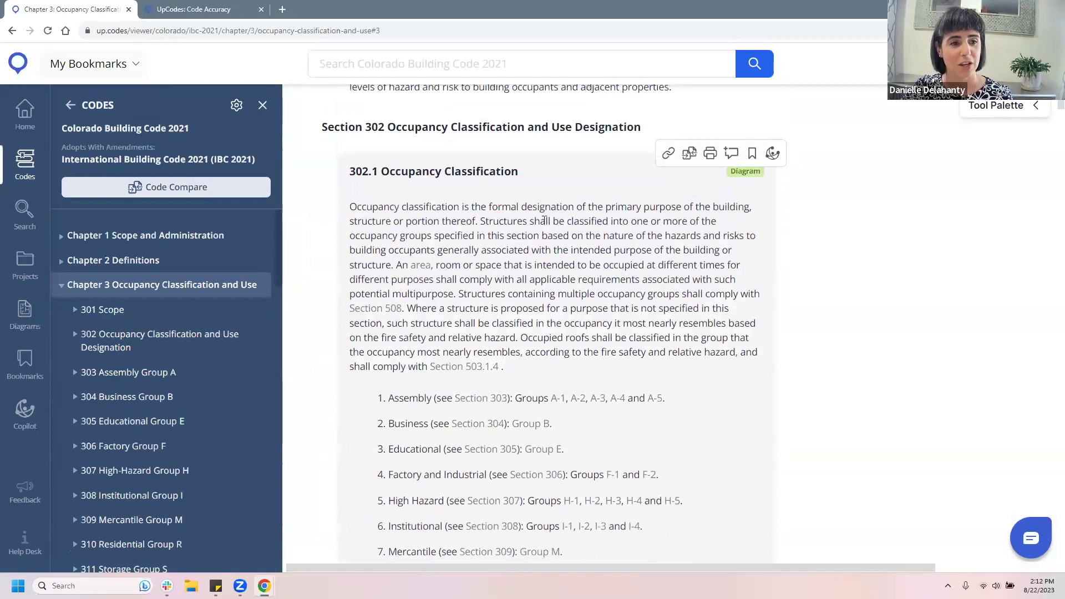
scroll(545, 233, "up", 3)
scroll(544, 221, "up", 3)
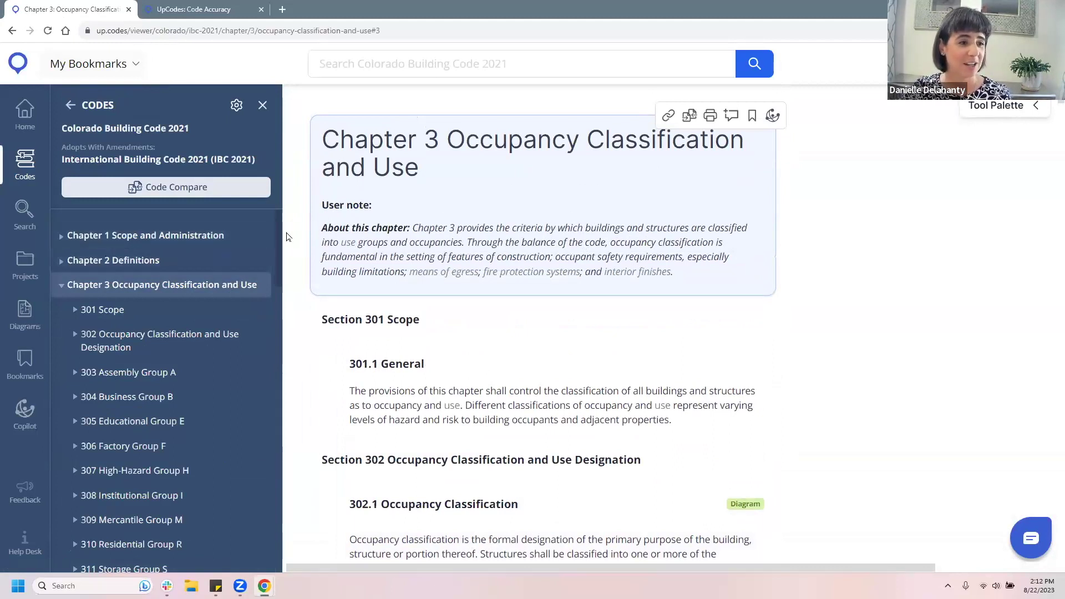
scroll(285, 305, "down", 2)
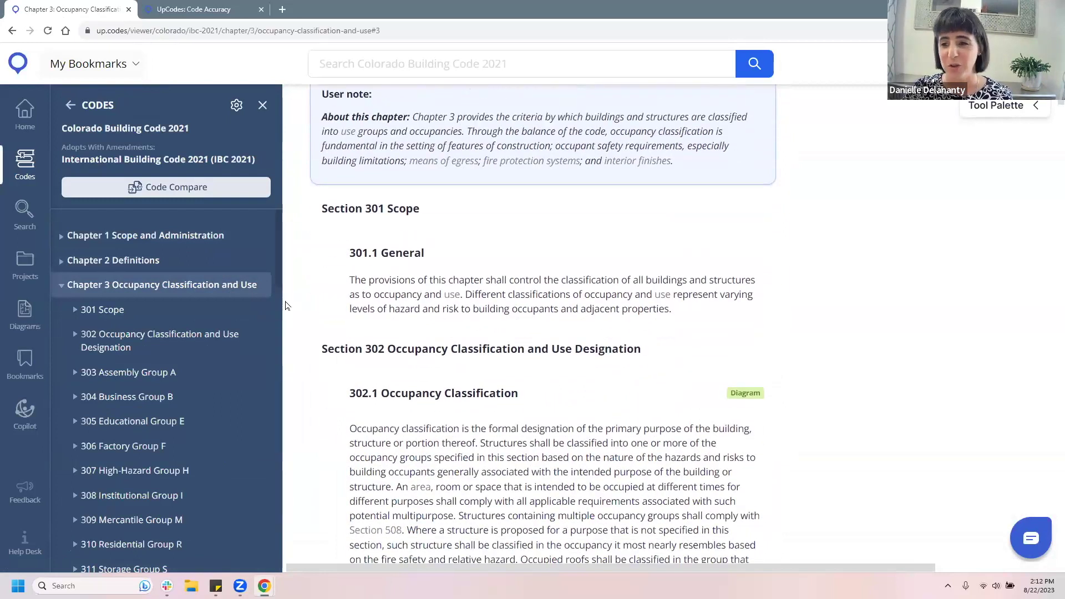
Collapse Chapter 3, return to the Colorado codes list, then open Adoptions By Publisher.
left_click(64, 285)
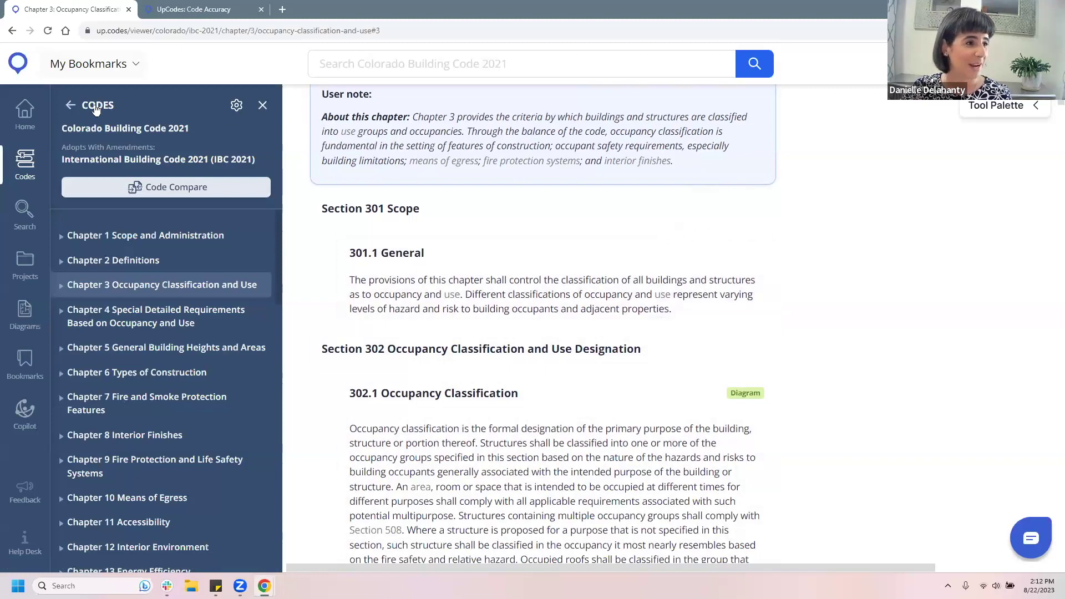
left_click(77, 105)
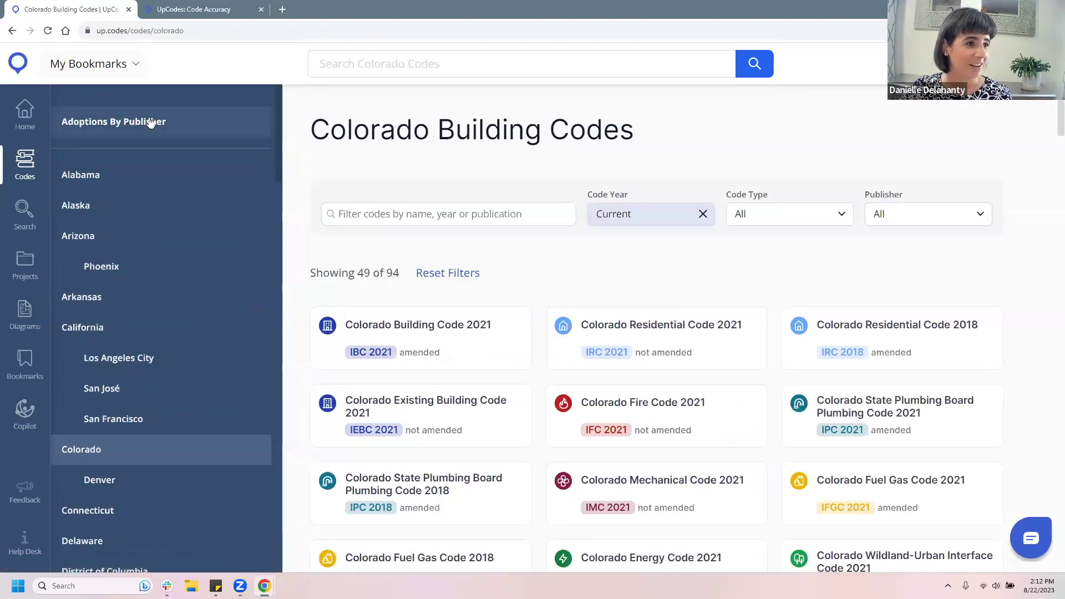
left_click(148, 120)
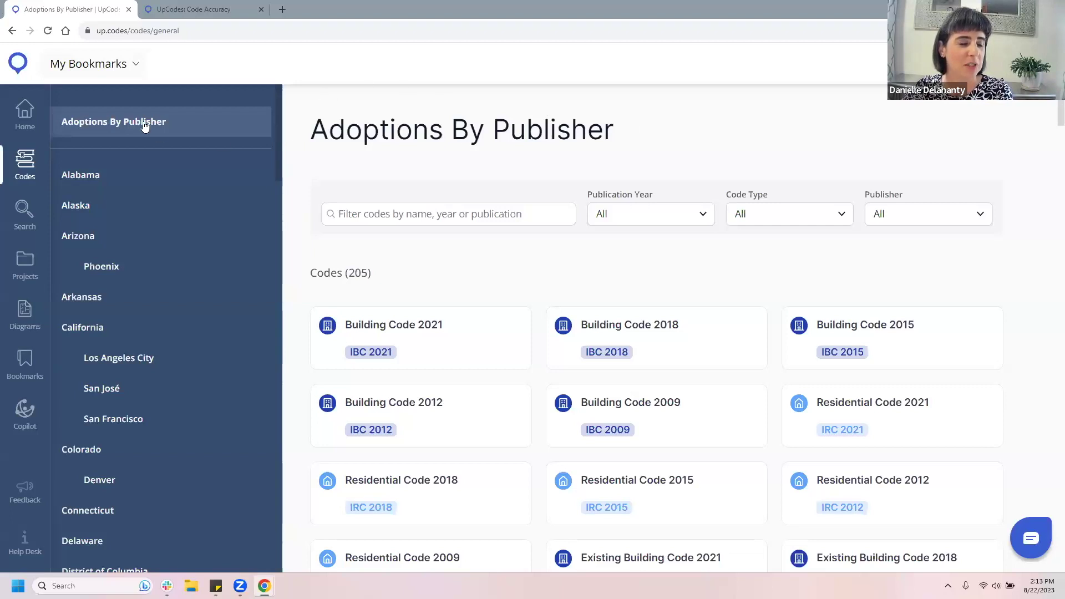
Switch to the 'UpCodes: Code Accuracy' browser tab.
left_click(192, 9)
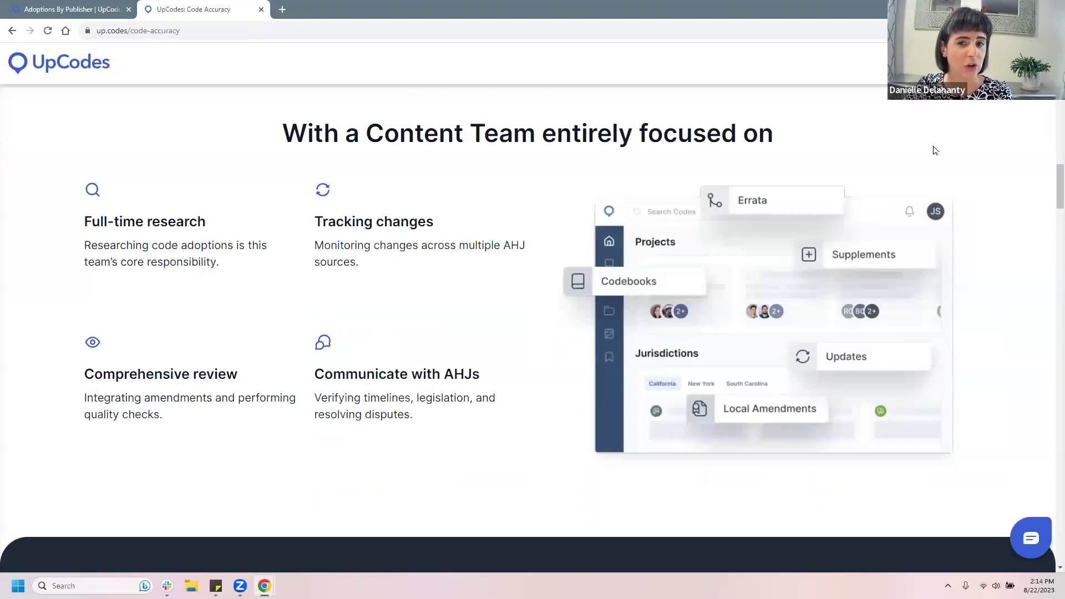
scroll(934, 150, "up", 6)
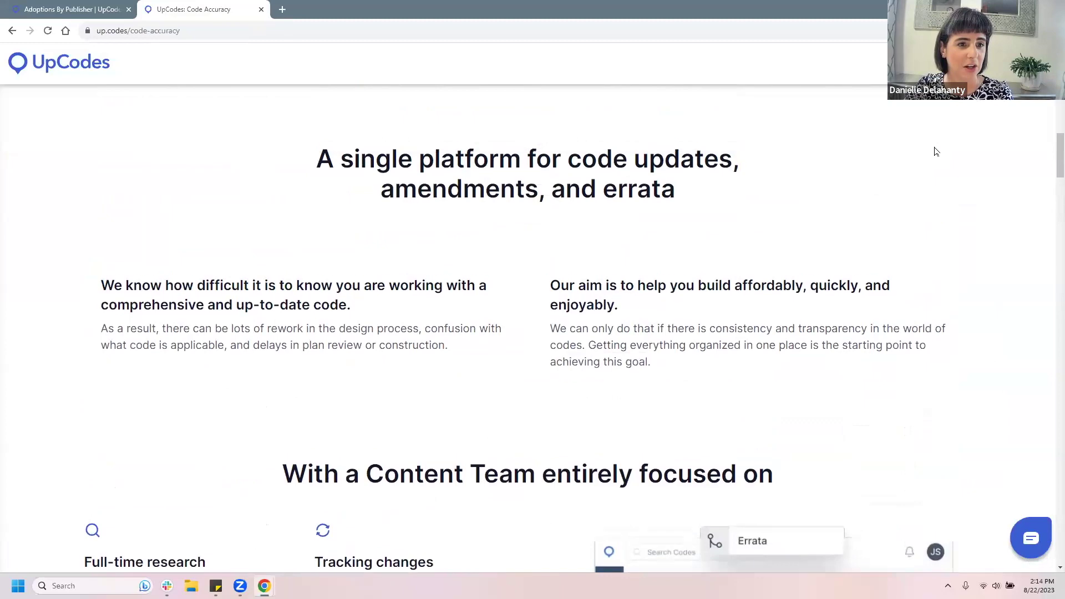
scroll(936, 151, "up", 4)
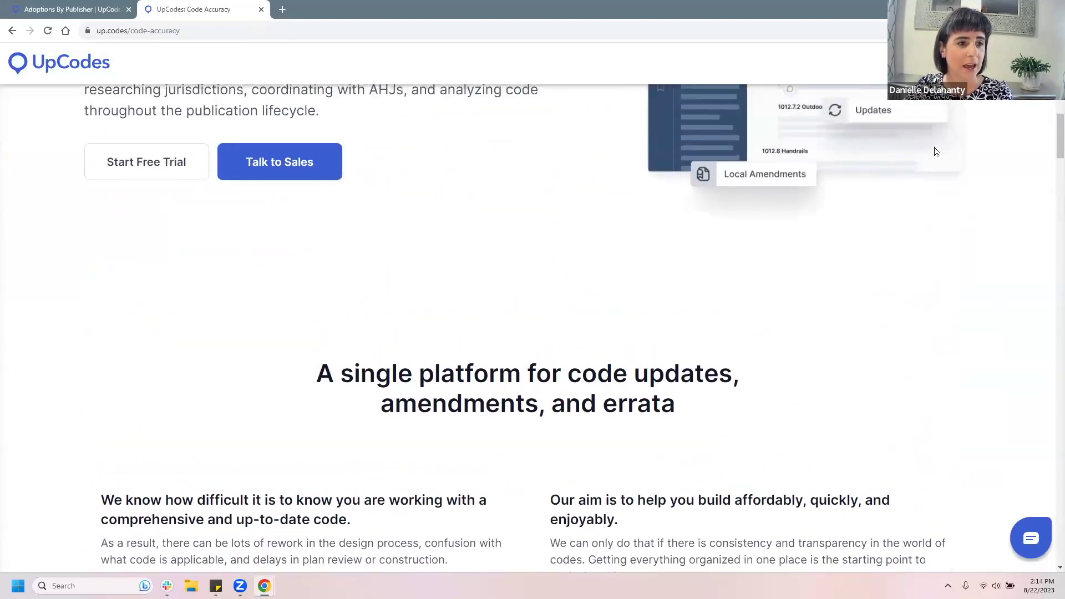
scroll(936, 152, "up", 3)
scroll(936, 152, "down", 5)
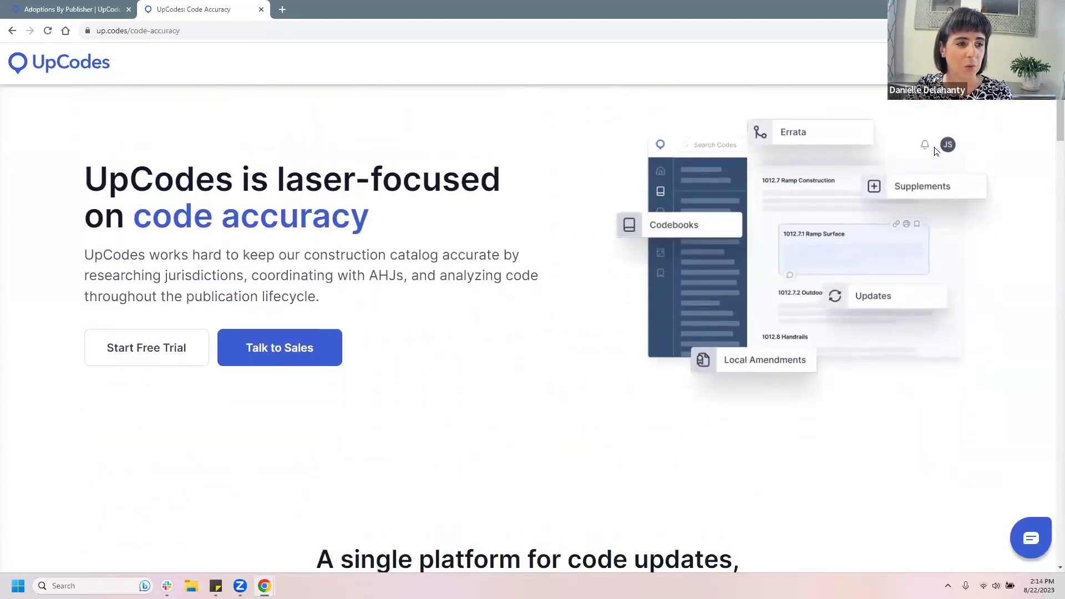
scroll(935, 152, "down", 4)
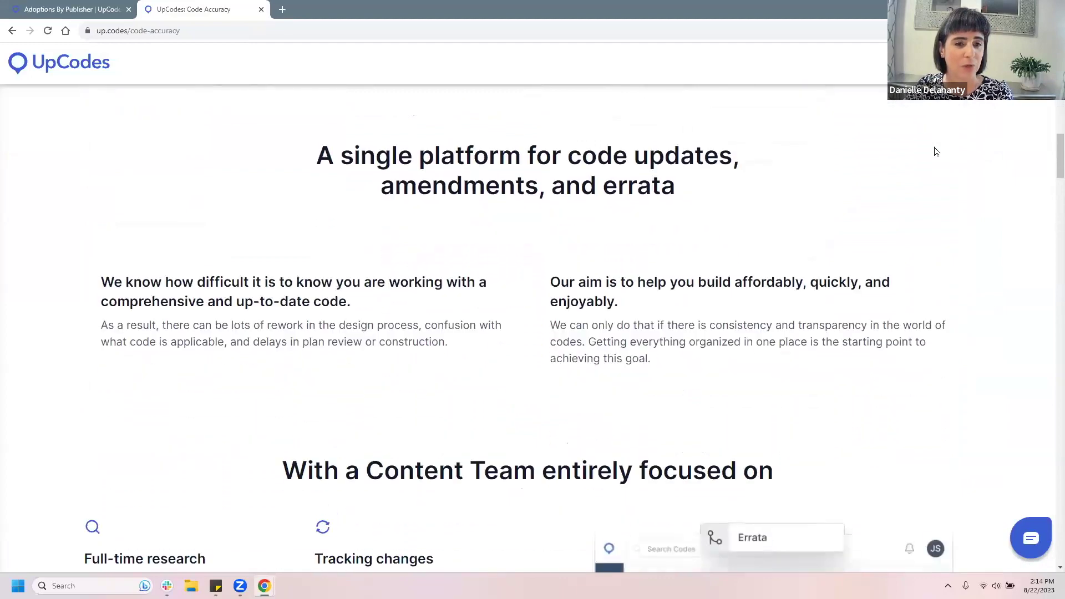
scroll(936, 151, "down", 3)
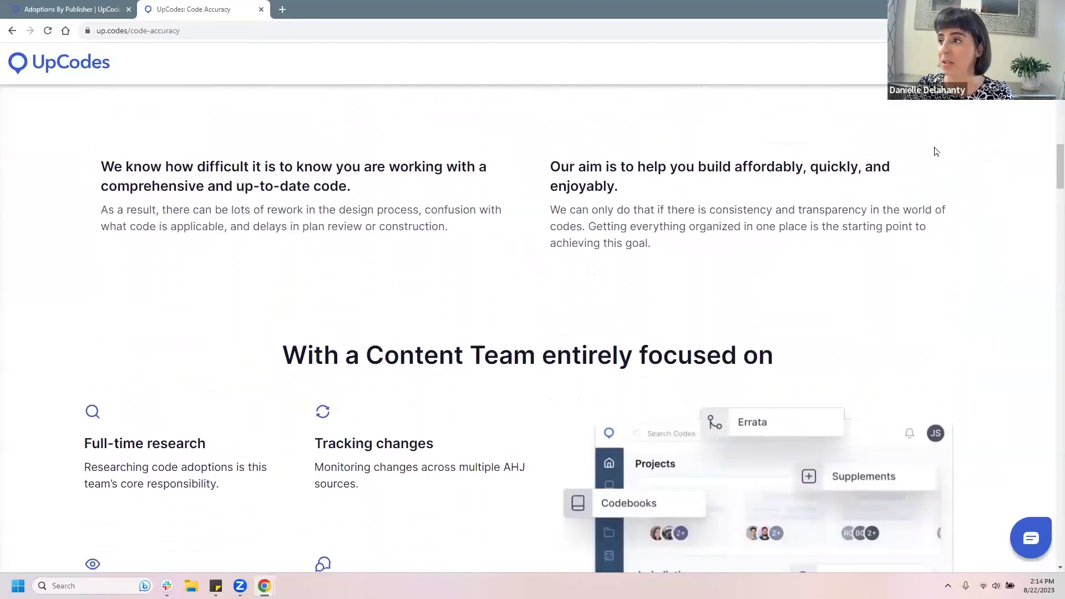
scroll(936, 152, "down", 2)
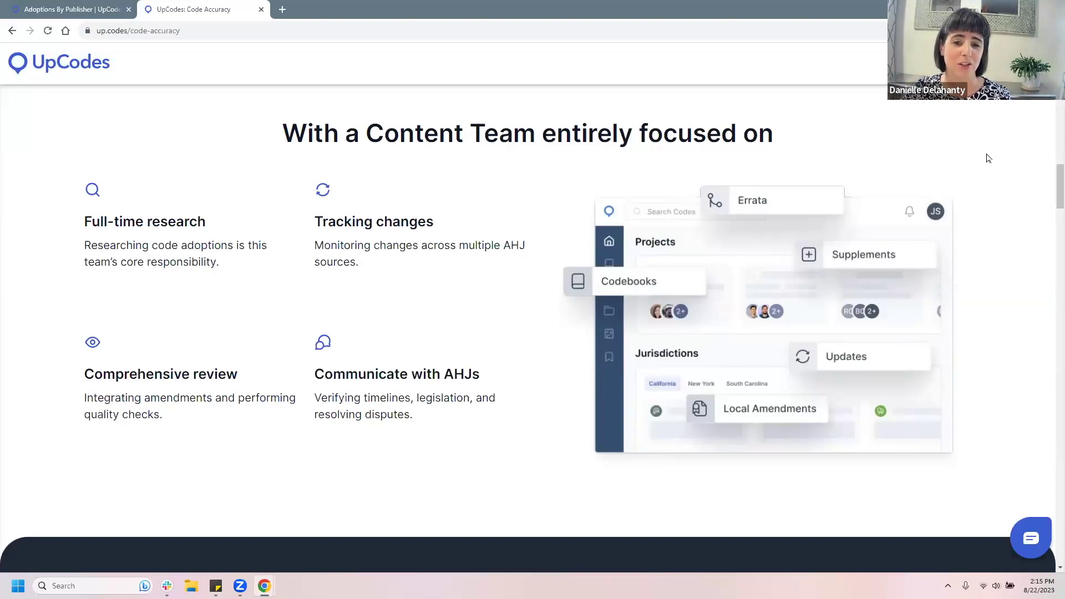
Browse the Code Accuracy onboarding section, then return to the Adoptions By Publisher tab.
scroll(986, 158, "down", 1)
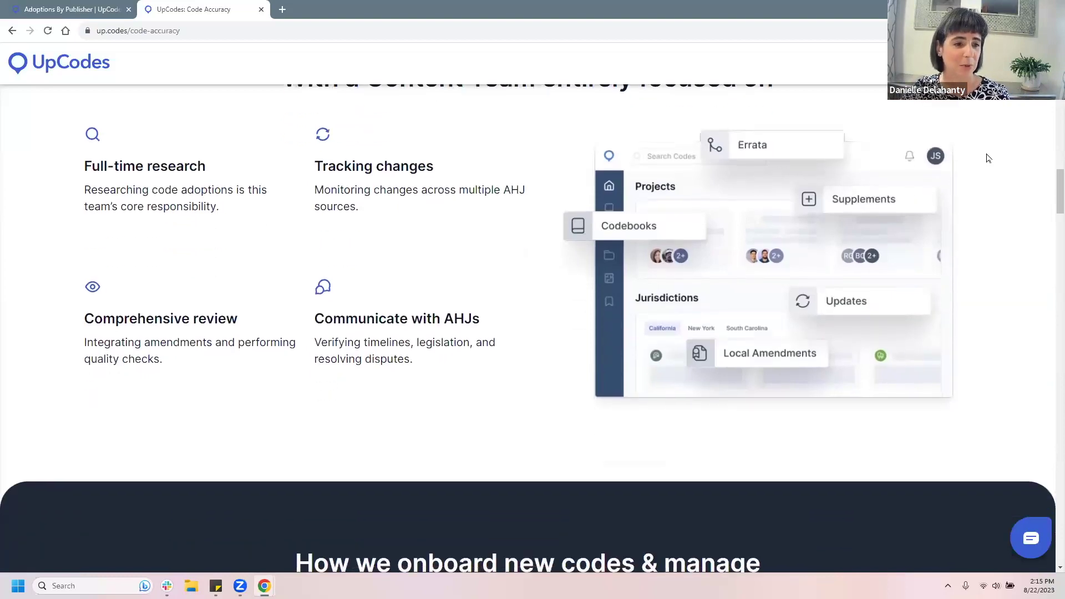
scroll(988, 158, "down", 6)
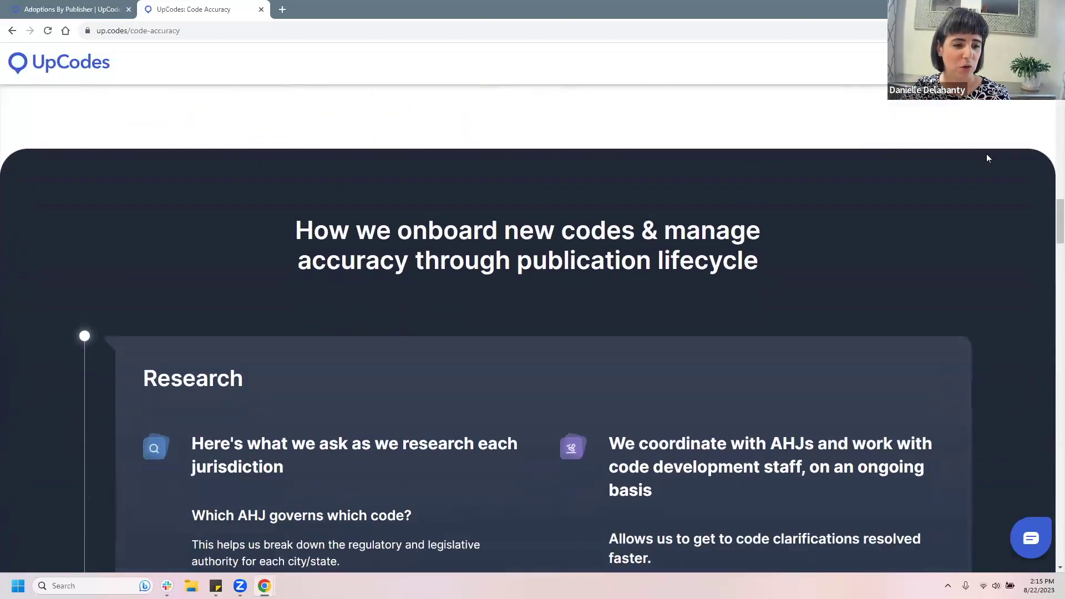
scroll(987, 158, "down", 3)
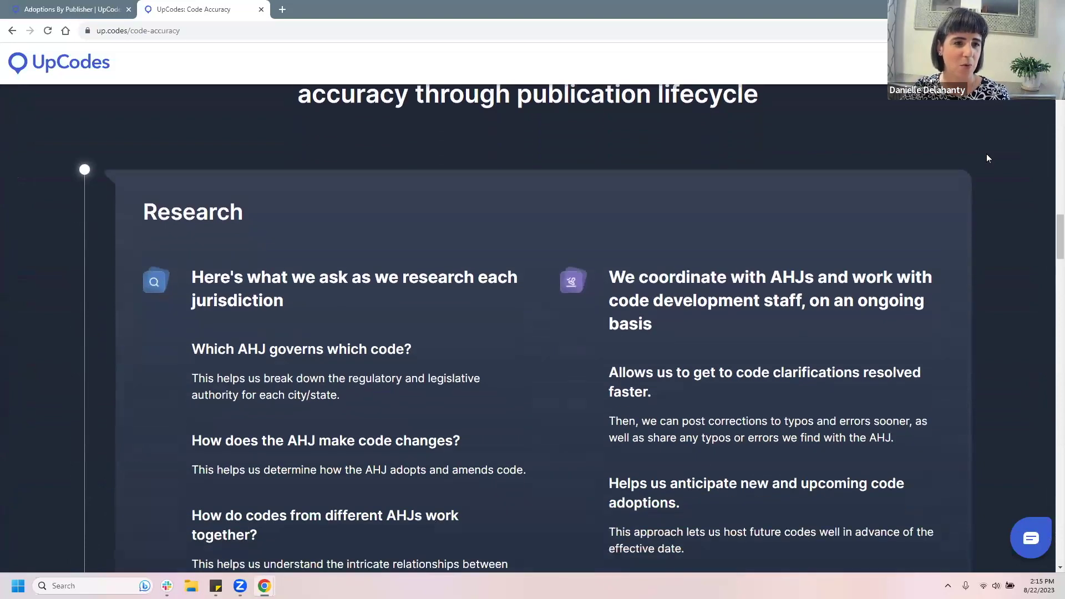
scroll(987, 158, "down", 1)
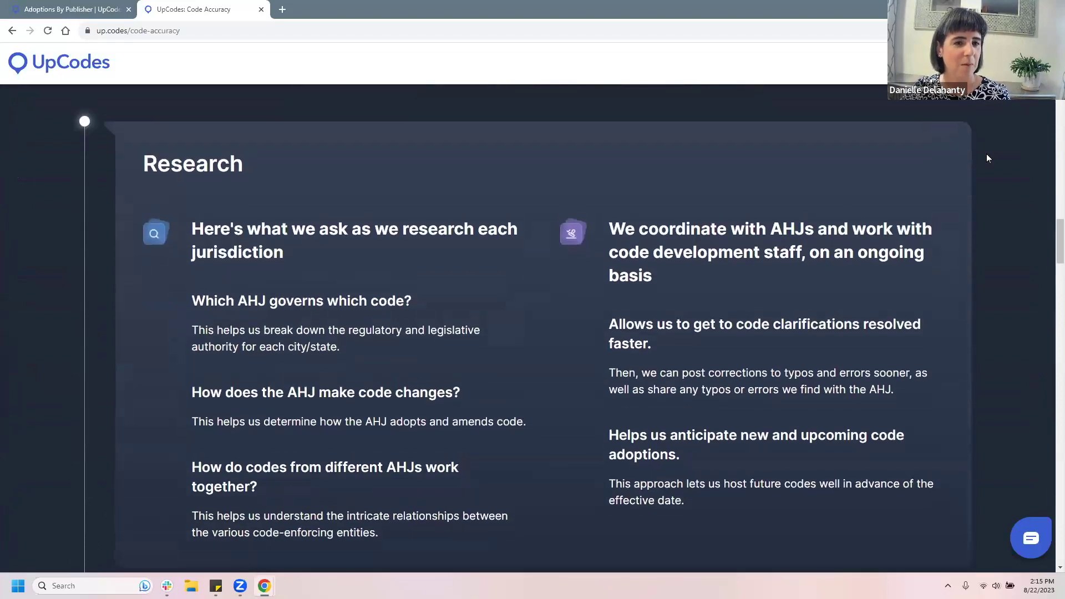
scroll(987, 158, "up", 8)
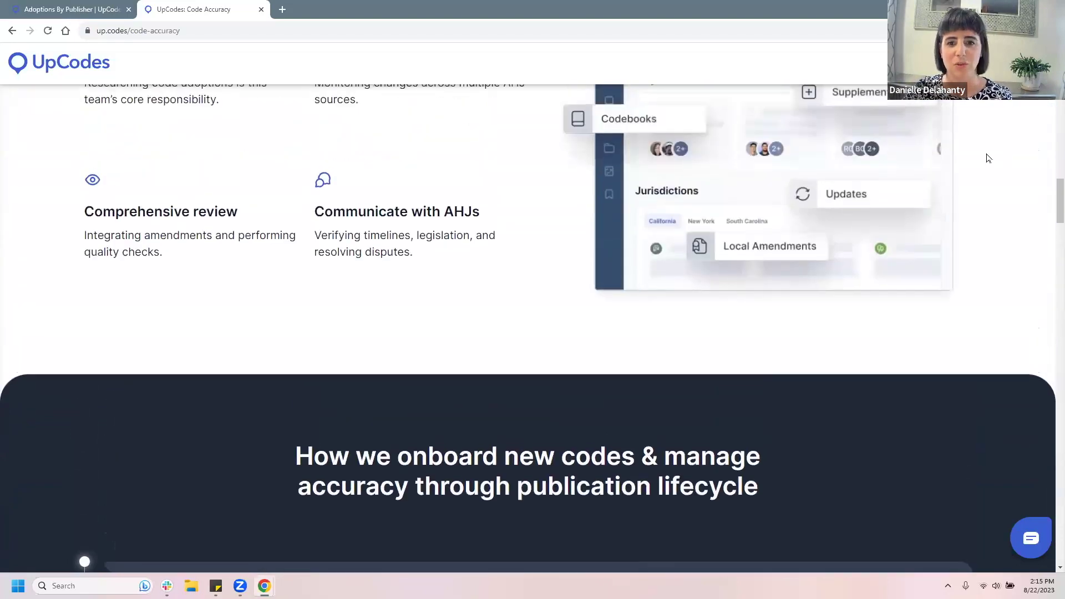
scroll(987, 158, "up", 4)
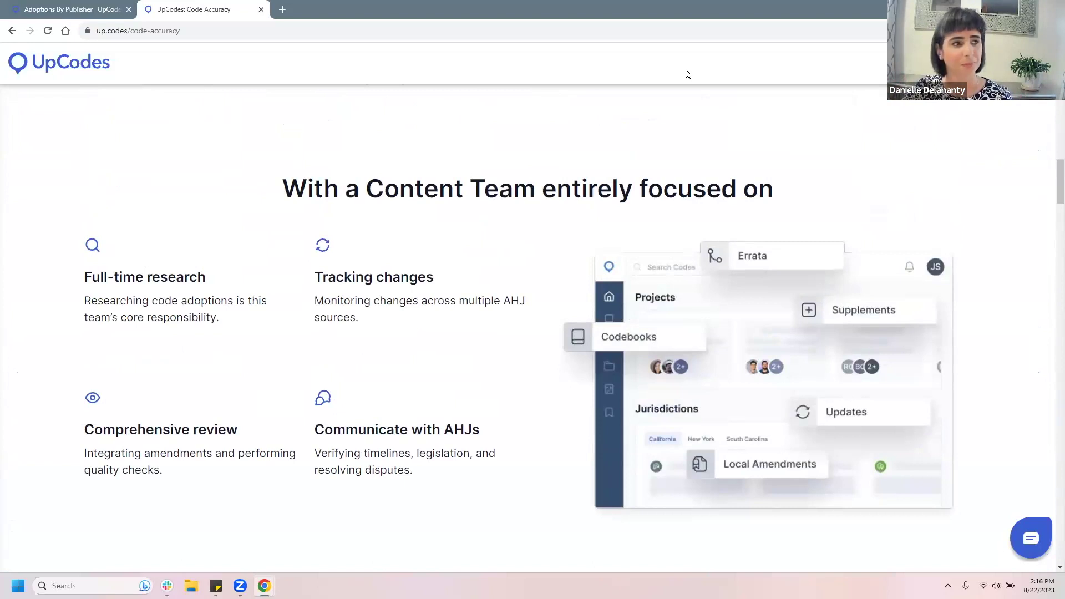
key("ctrl+shift+Tab")
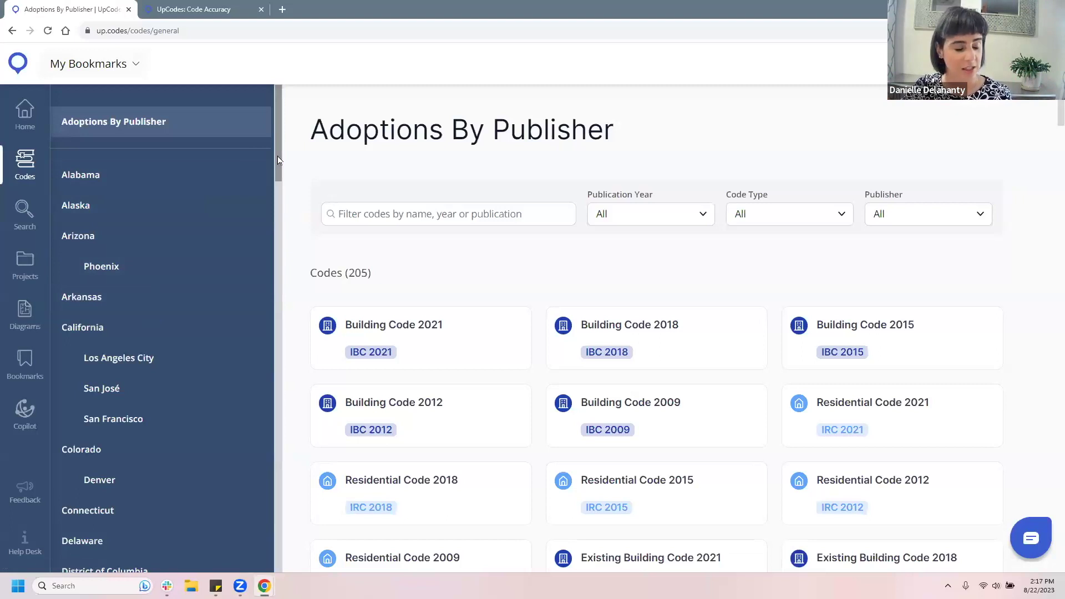
left_click_drag(278, 160, 278, 194)
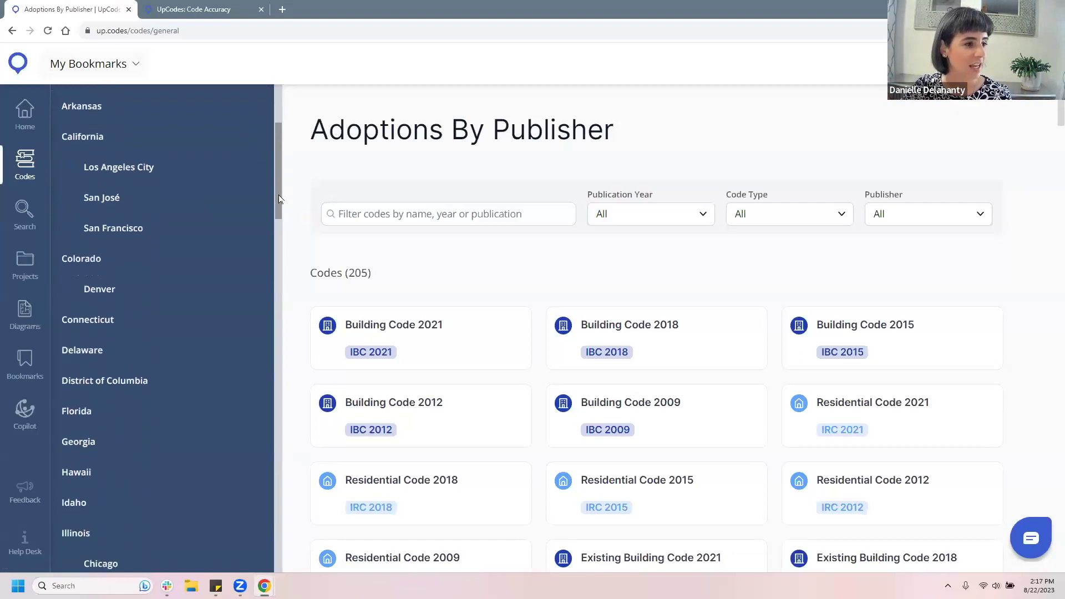
Star San Francisco and Denver, then open the Denver building codes list.
left_click(257, 237)
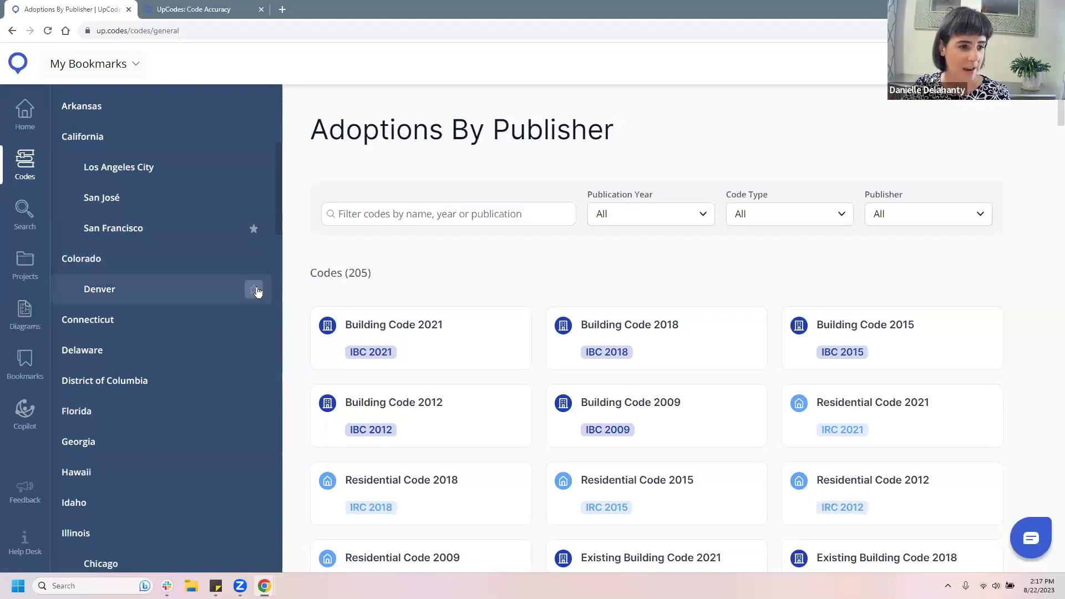
left_click(257, 290)
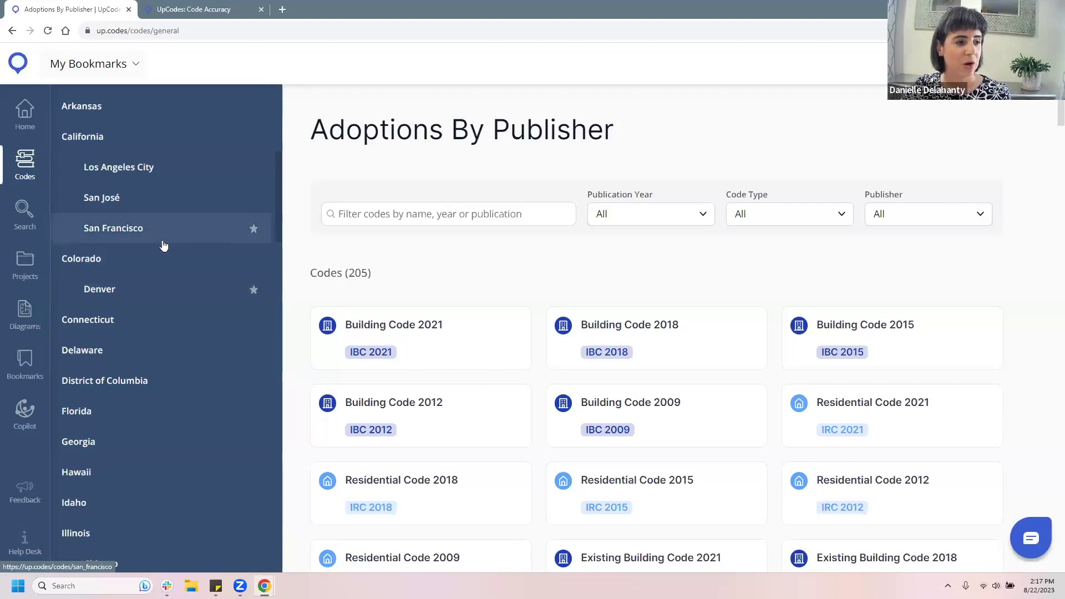
scroll(163, 244, "up", 6)
scroll(162, 243, "up", 1)
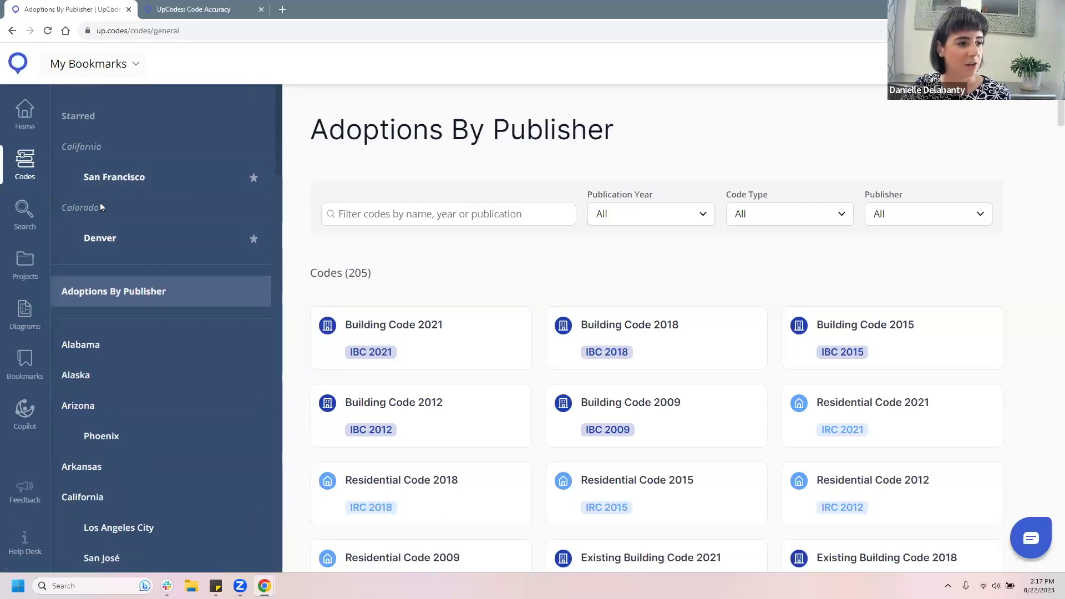
left_click(131, 239)
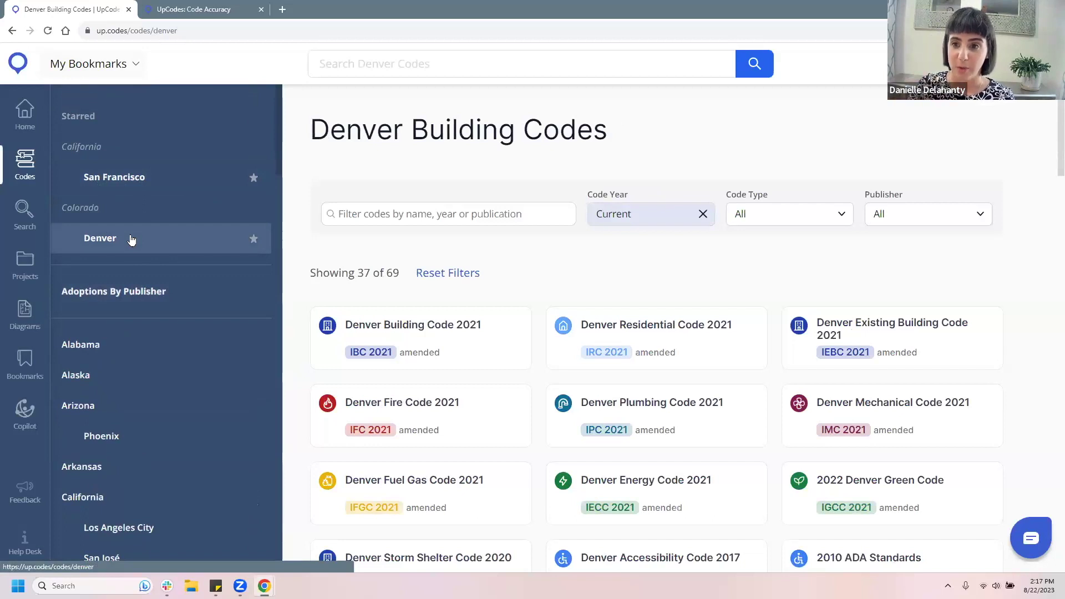
Open the starred San Francisco jurisdiction to list its 29 of 47 current building codes.
scroll(154, 304, "down", 5)
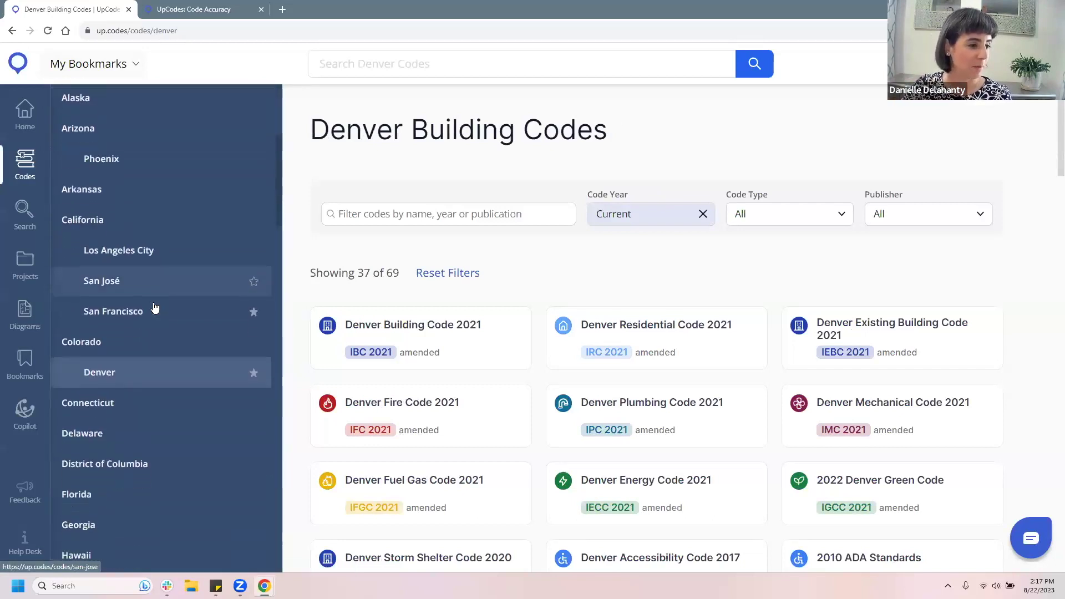
scroll(154, 307, "up", 5)
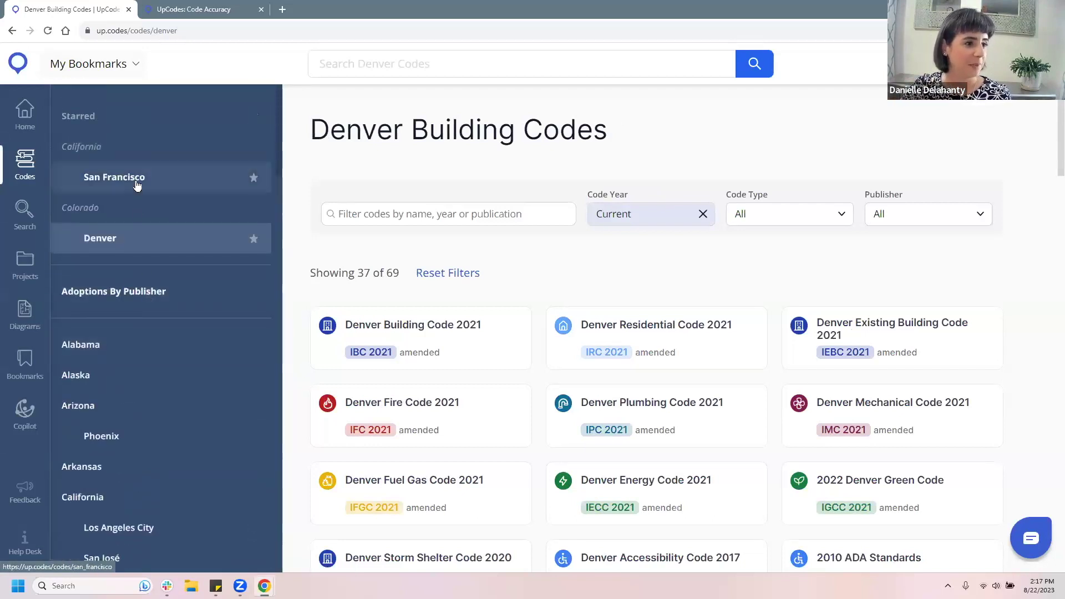
left_click(137, 185)
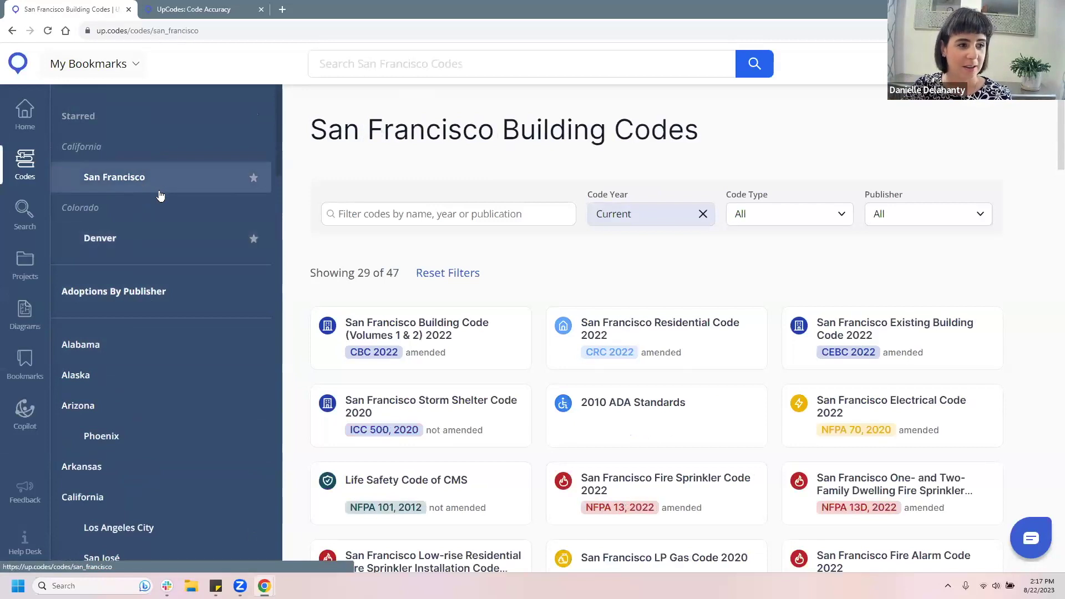
scroll(160, 196, "down", 5)
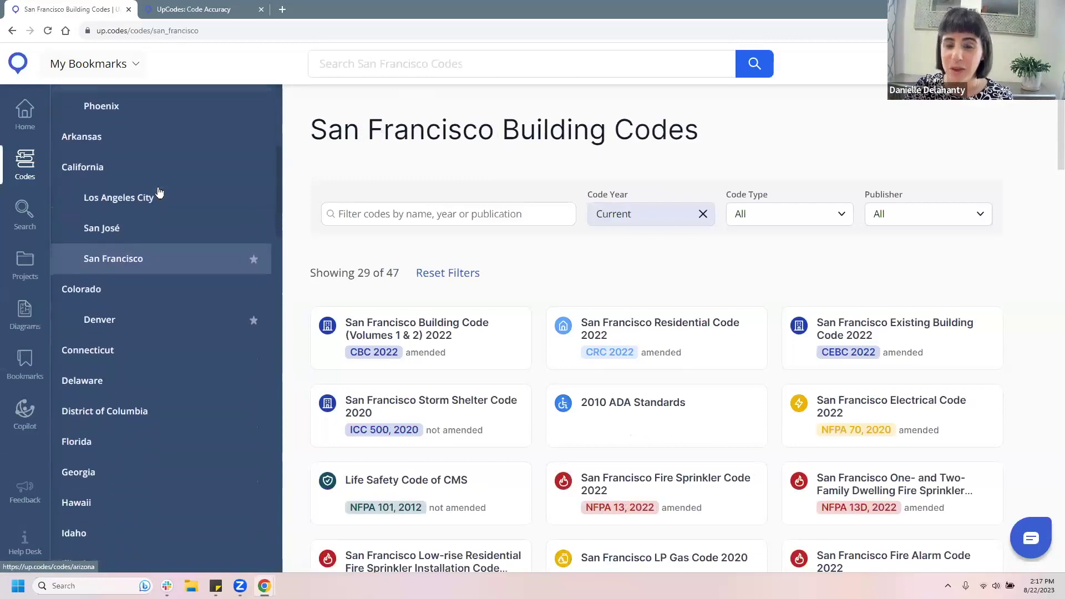
scroll(159, 192, "down", 3)
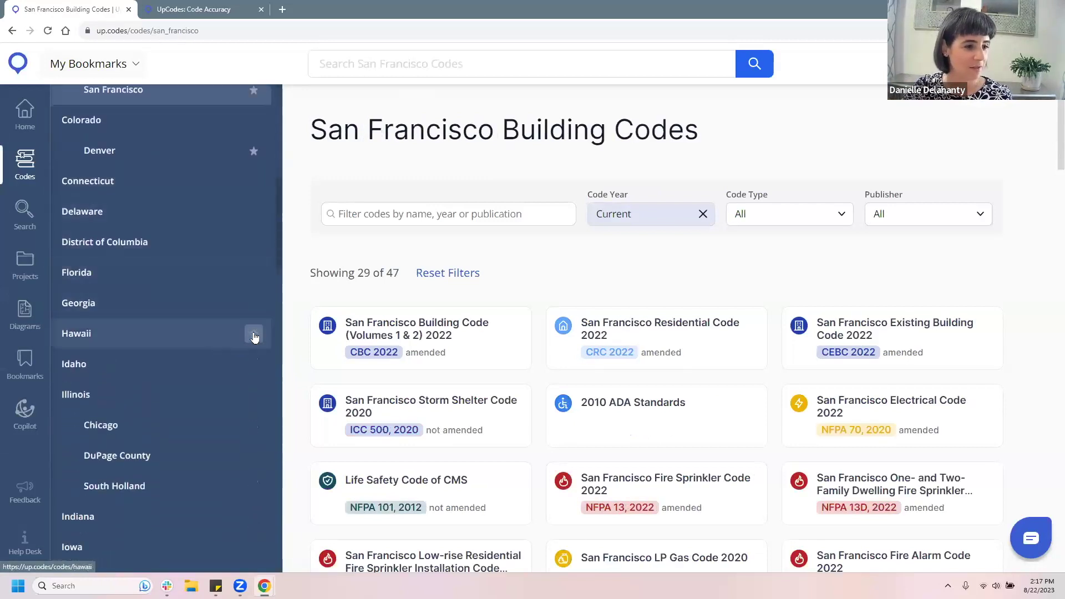
scroll(237, 273, "up", 5)
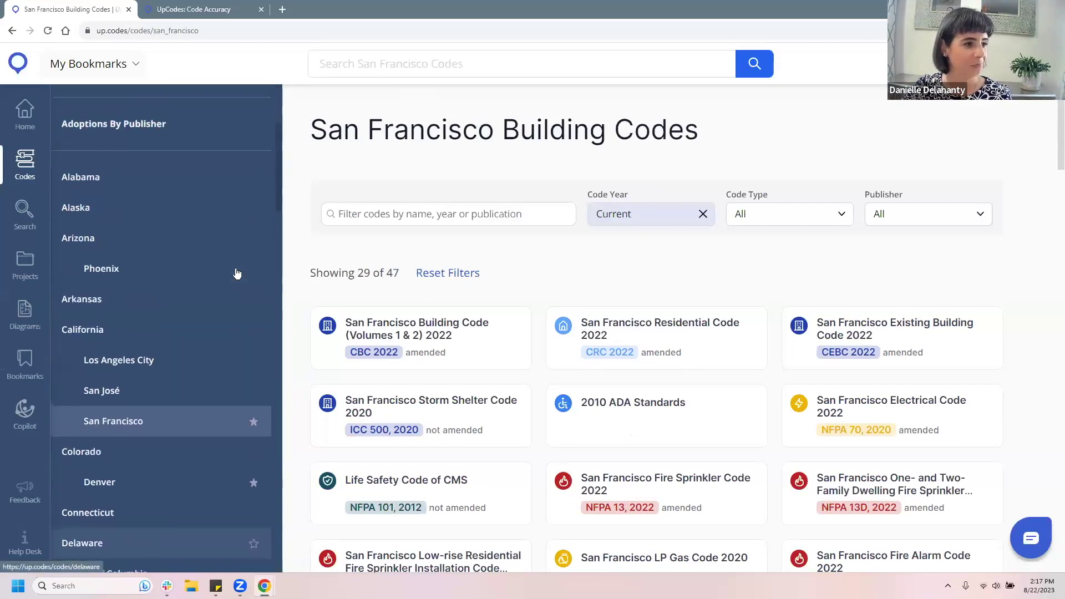
scroll(237, 273, "up", 3)
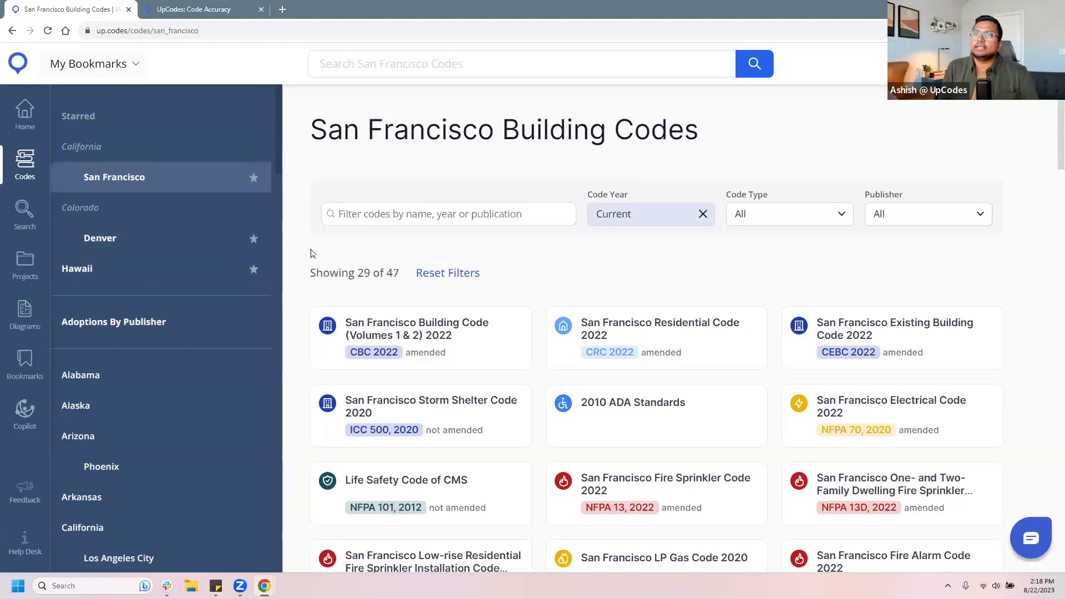
Unstar Hawaii and go back to Denver's list of 37 current building codes.
left_click(254, 269)
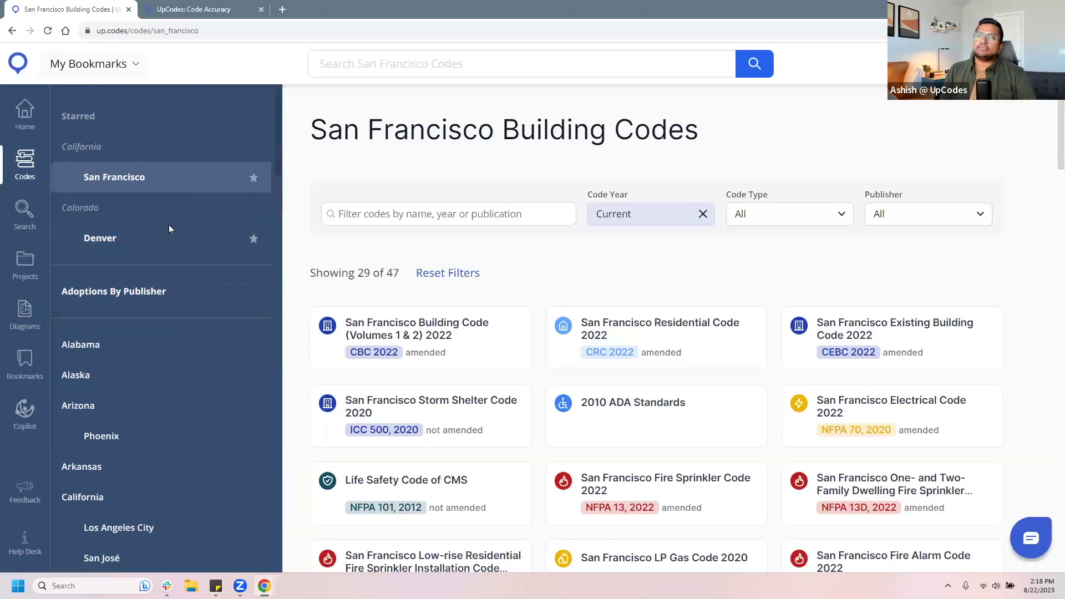
left_click(167, 244)
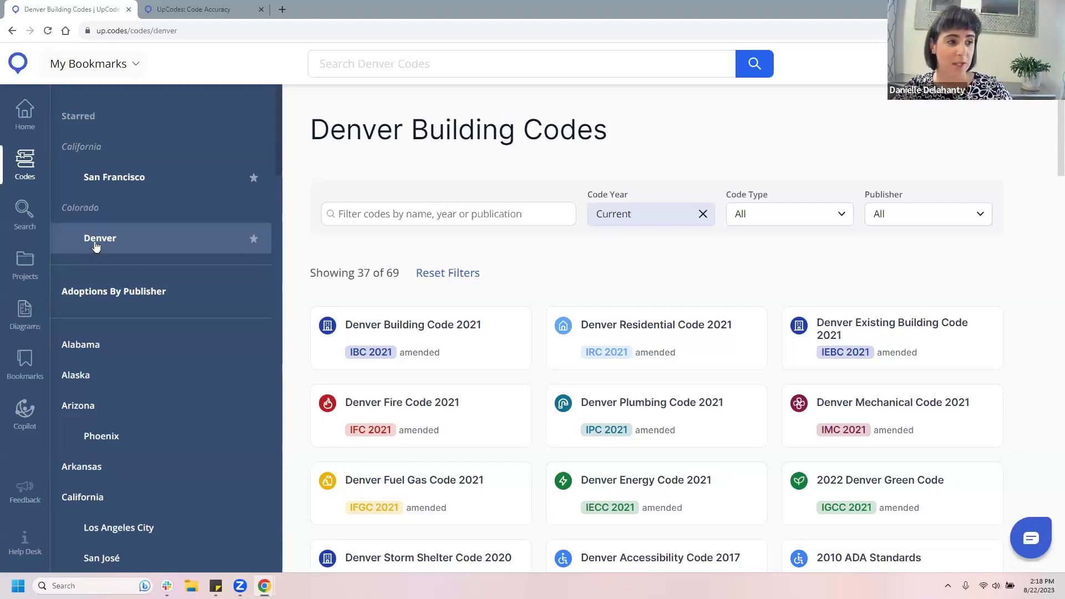
left_click(129, 245)
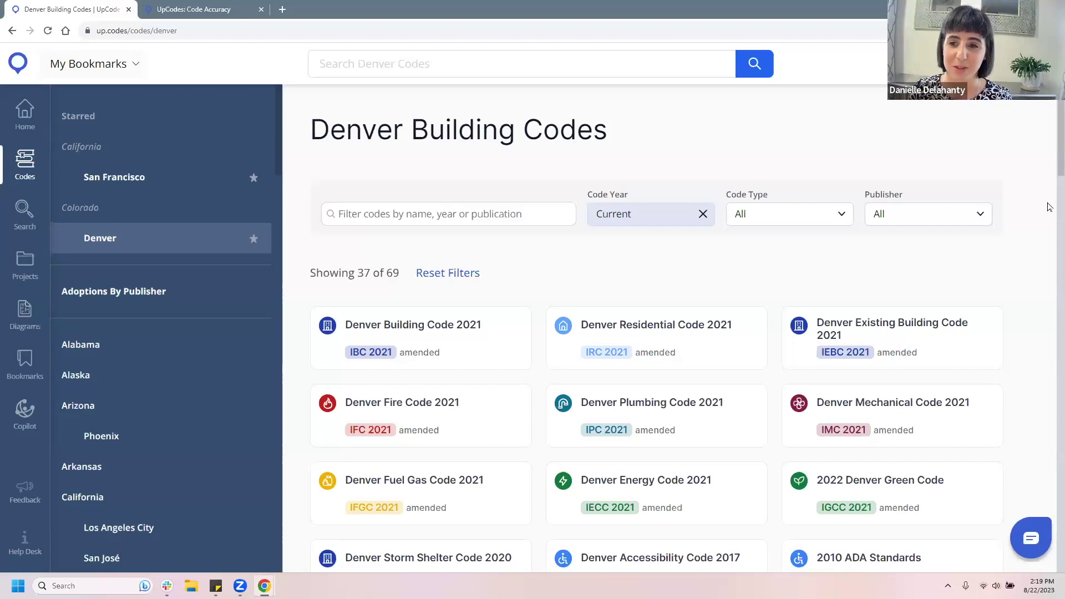
left_click(681, 217)
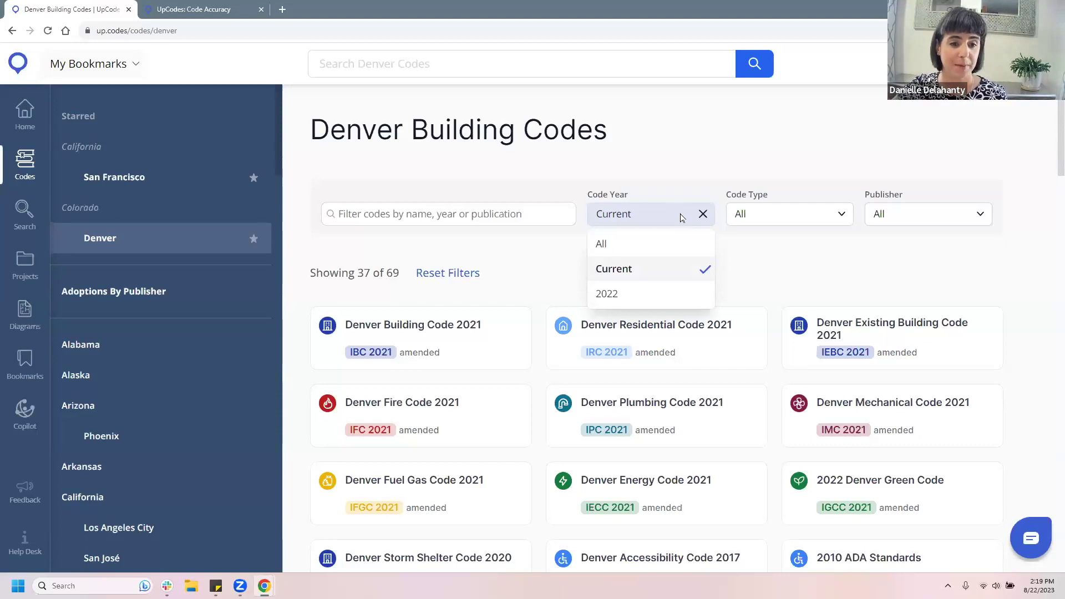
left_click(688, 249)
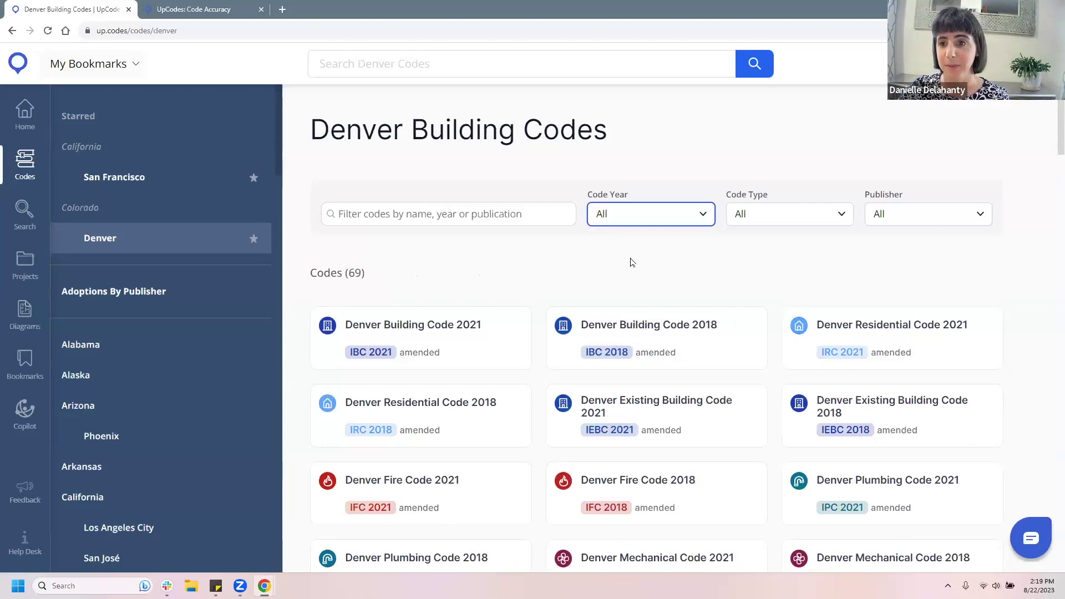
left_click(652, 215)
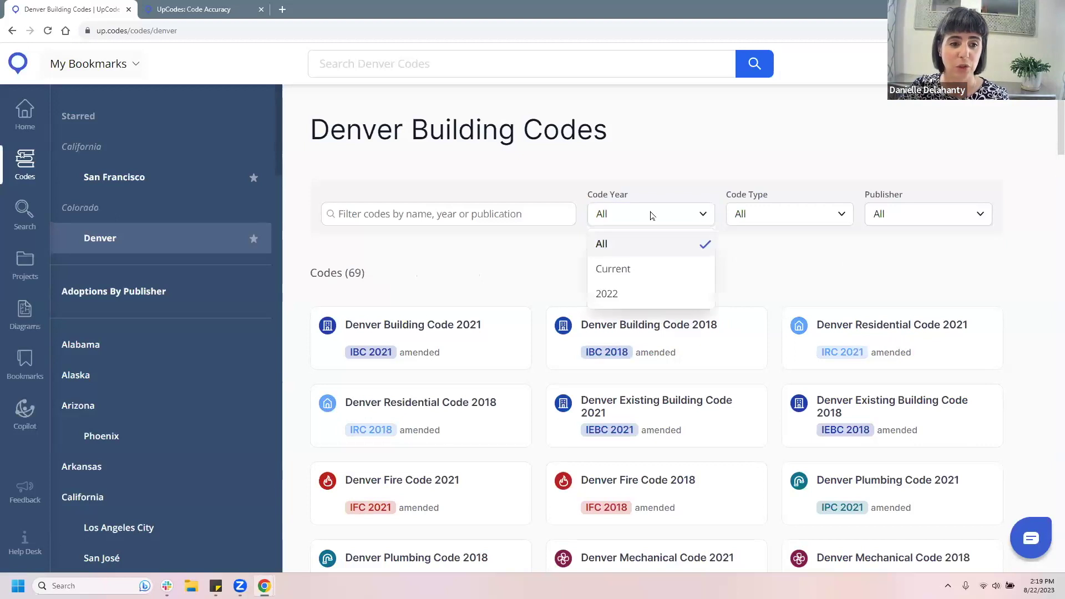
left_click(653, 267)
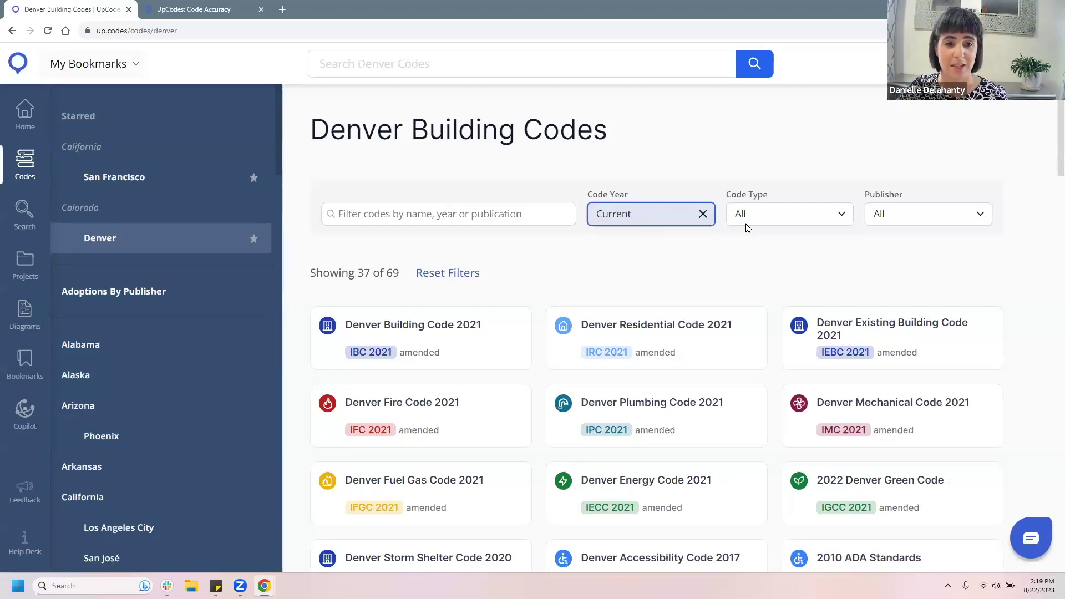
Filter the Denver codes to the Mechanical Code type.
left_click(787, 218)
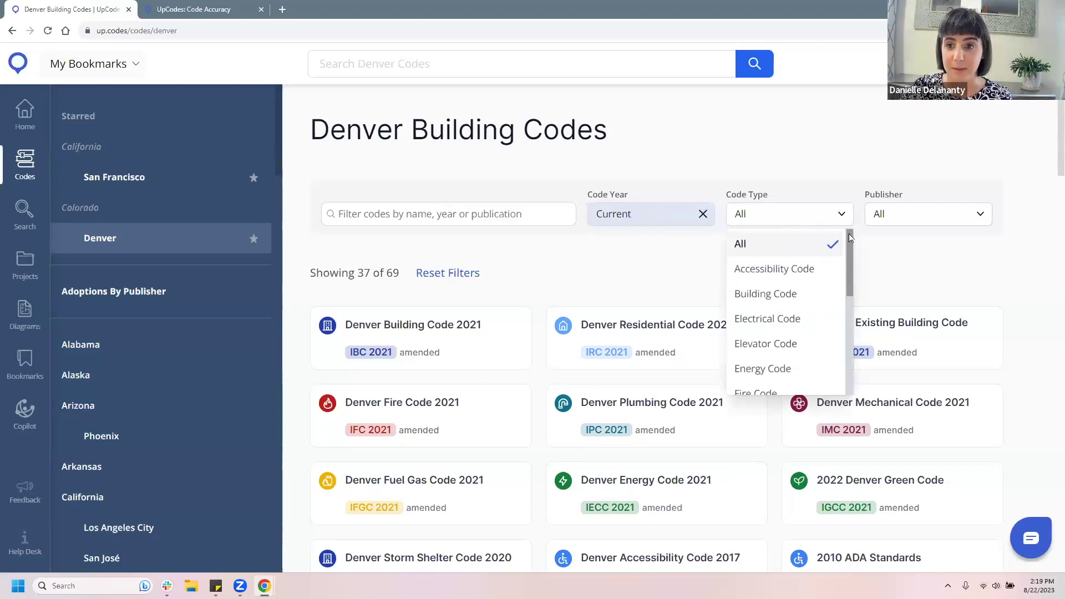
left_click_drag(851, 239, 863, 319)
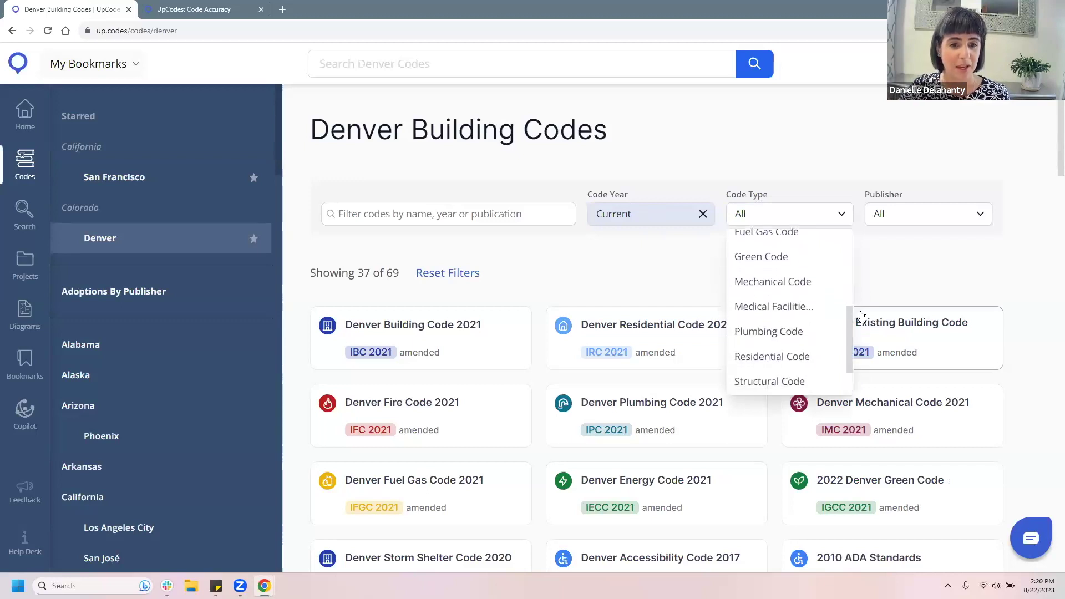
left_click(818, 284)
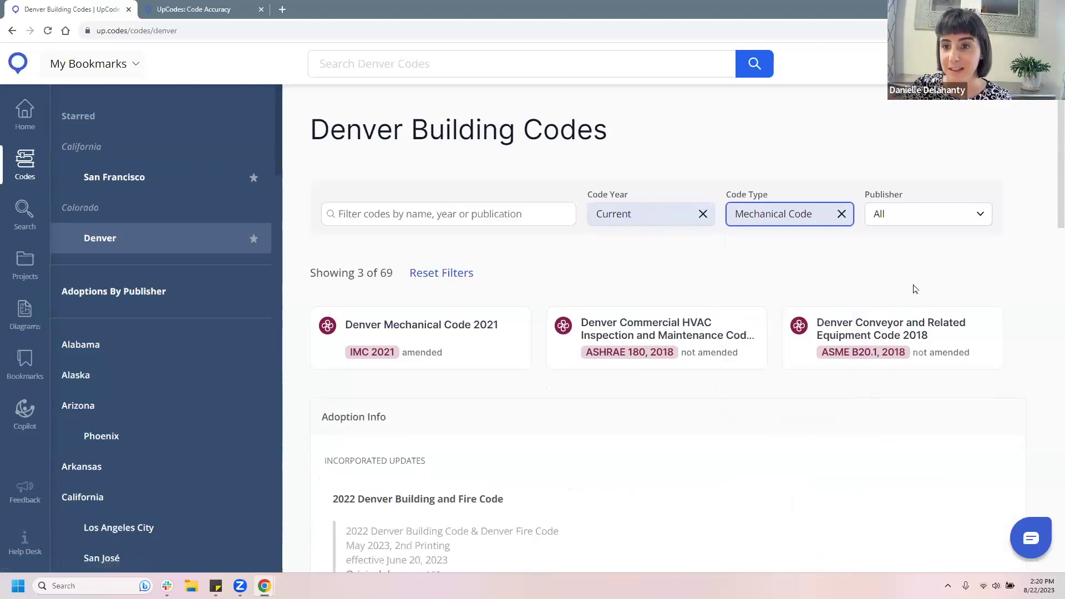
Narrow the results to ASME as publisher, then clear the publisher filter again.
left_click(902, 212)
scroll(991, 268, "down", 2)
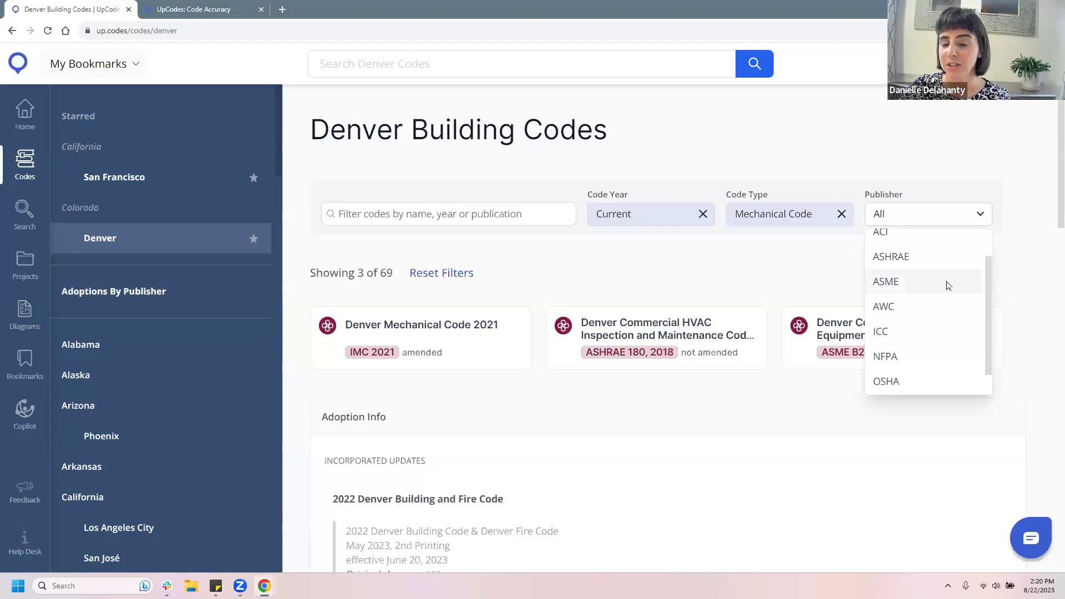
left_click(968, 284)
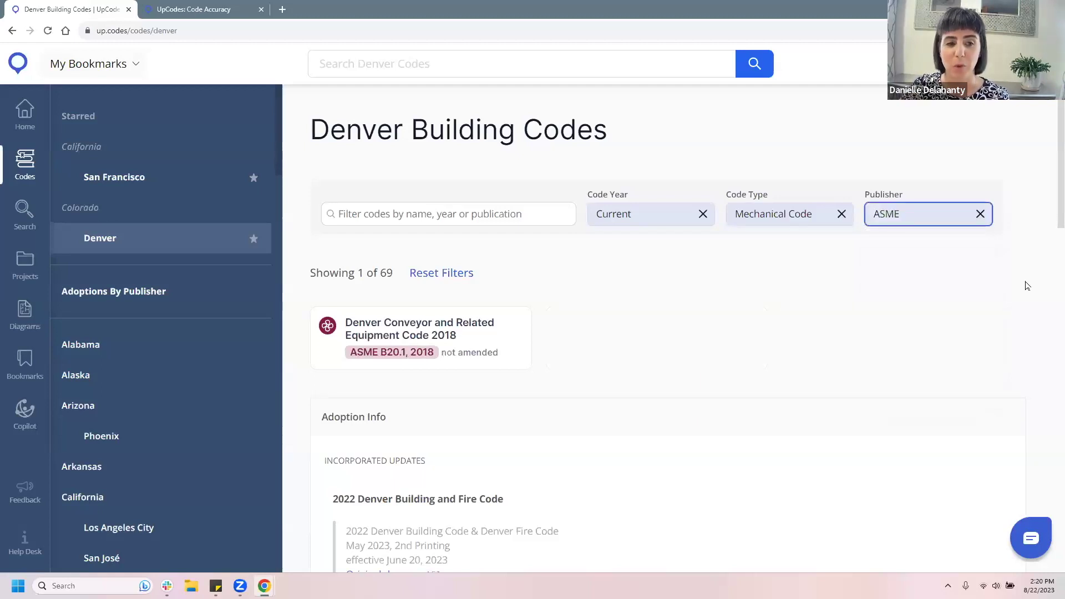
left_click(980, 214)
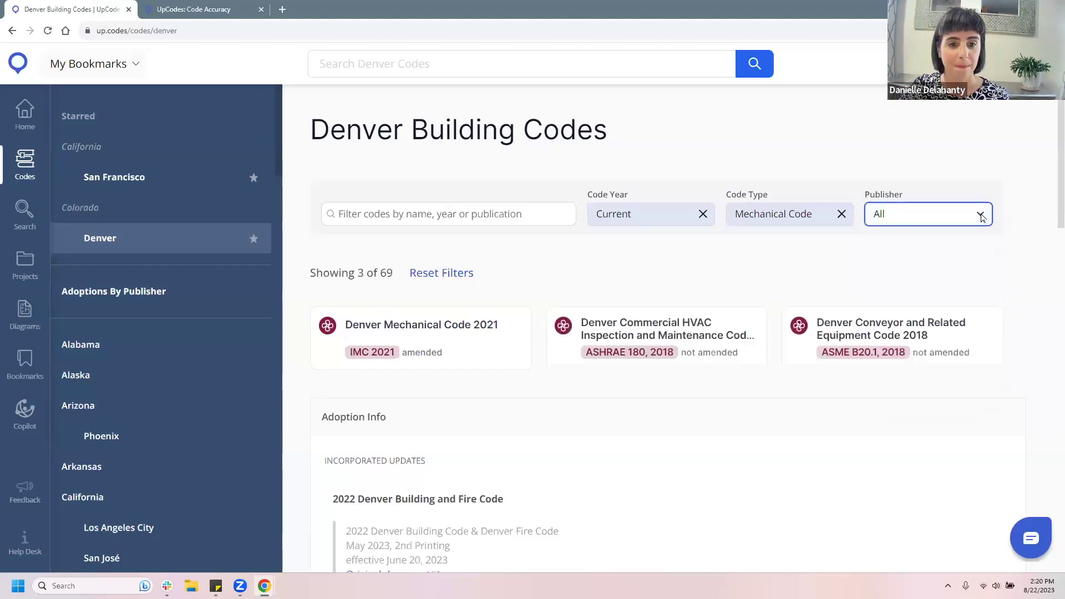
left_click(436, 214)
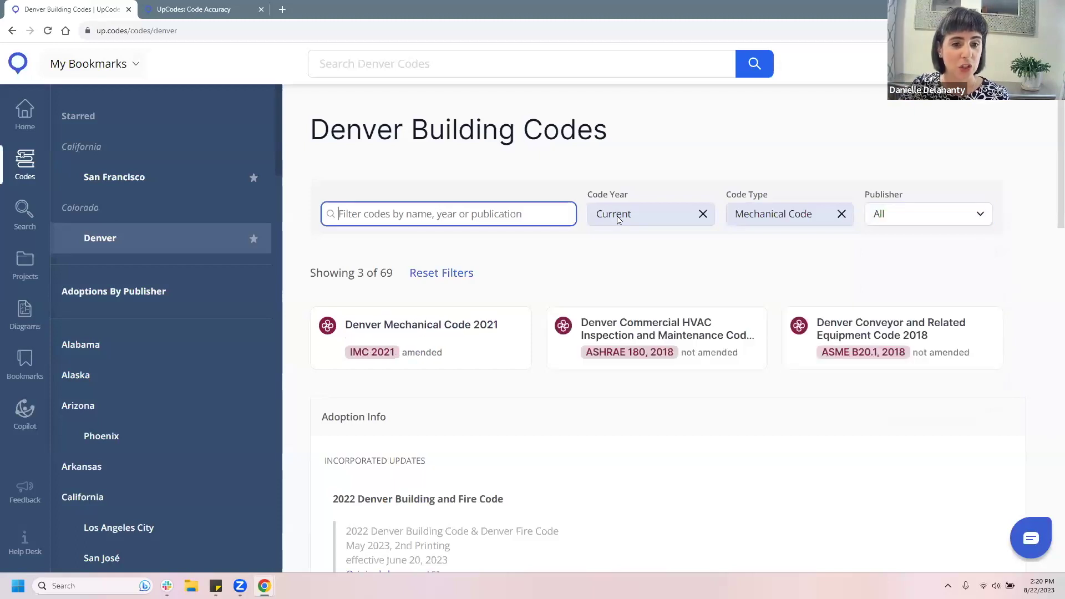
Drop the Mechanical Code filter, search 'sprink', and open Denver Fire Sprinkler Code 2019.
left_click(840, 216)
left_click(840, 214)
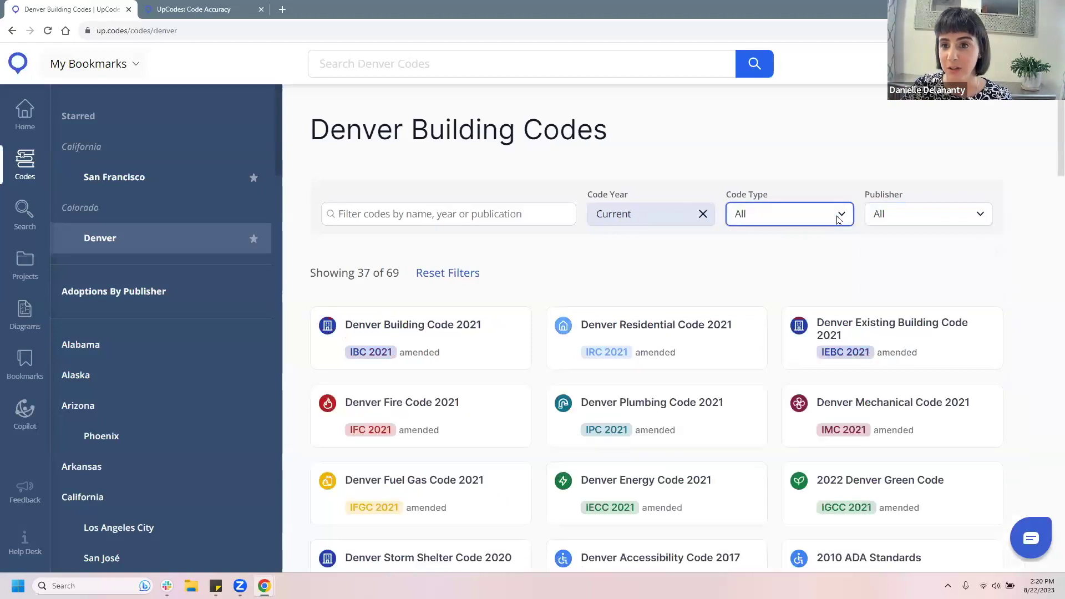
left_click(383, 216)
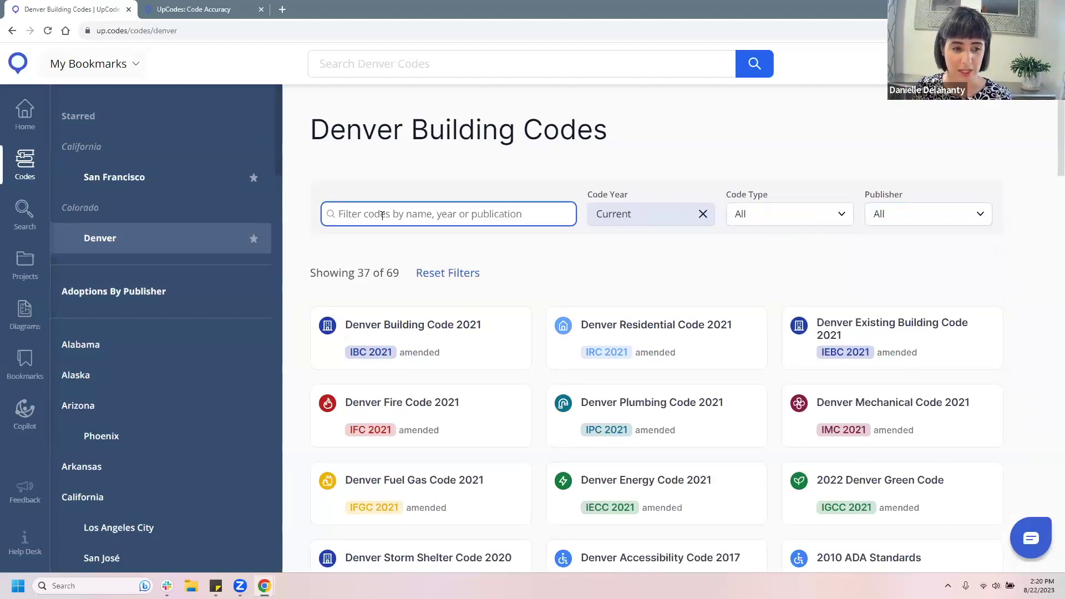
type("sprink")
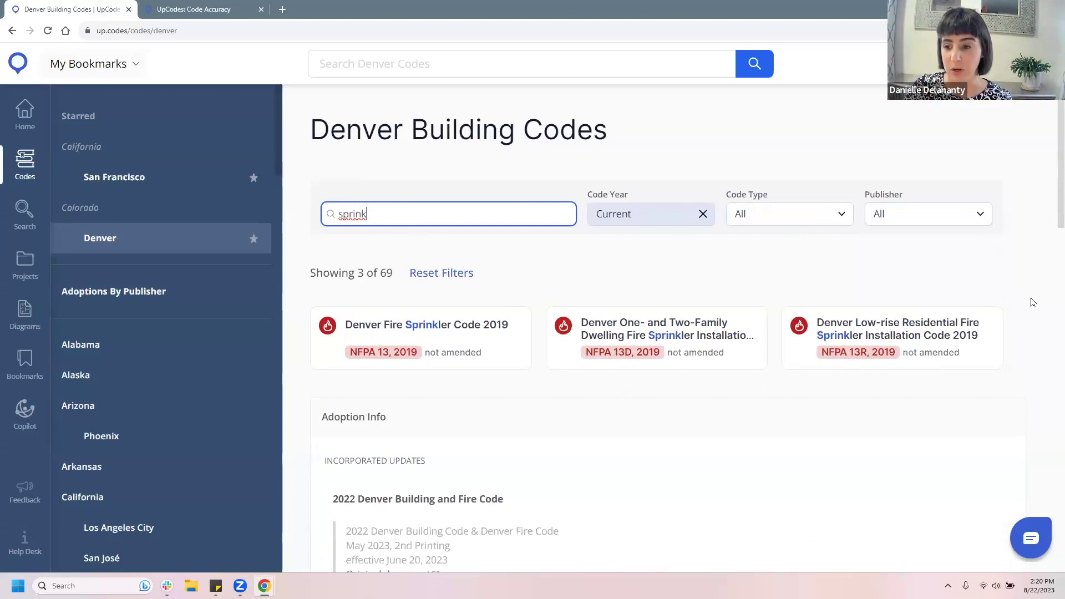
left_click(451, 335)
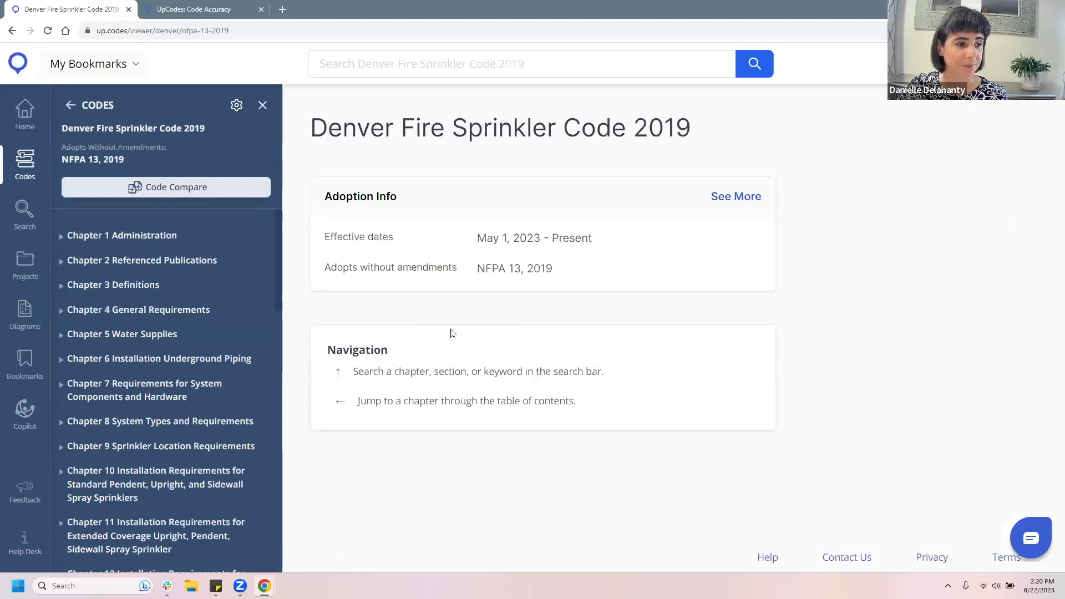
View Chapter 6 underground piping, then return to the full Denver codes list.
left_click(214, 358)
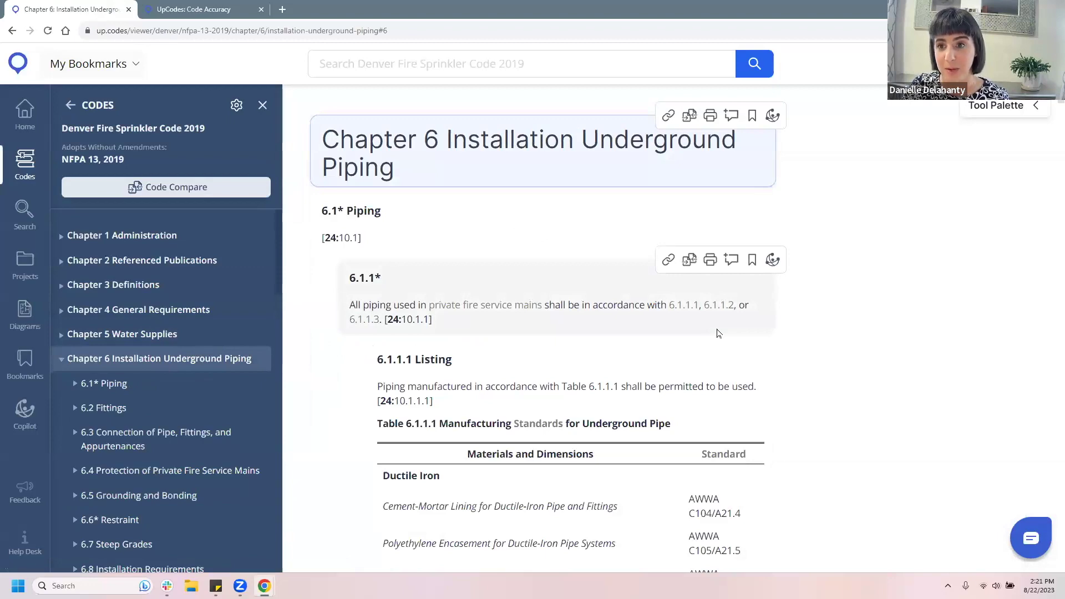
left_click(67, 105)
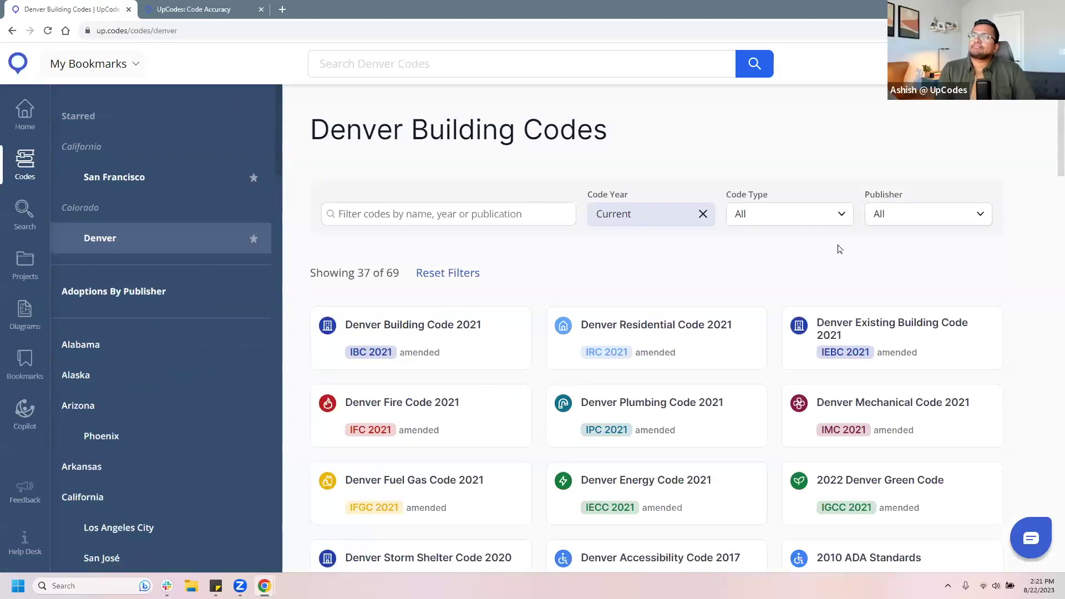
left_click(489, 215)
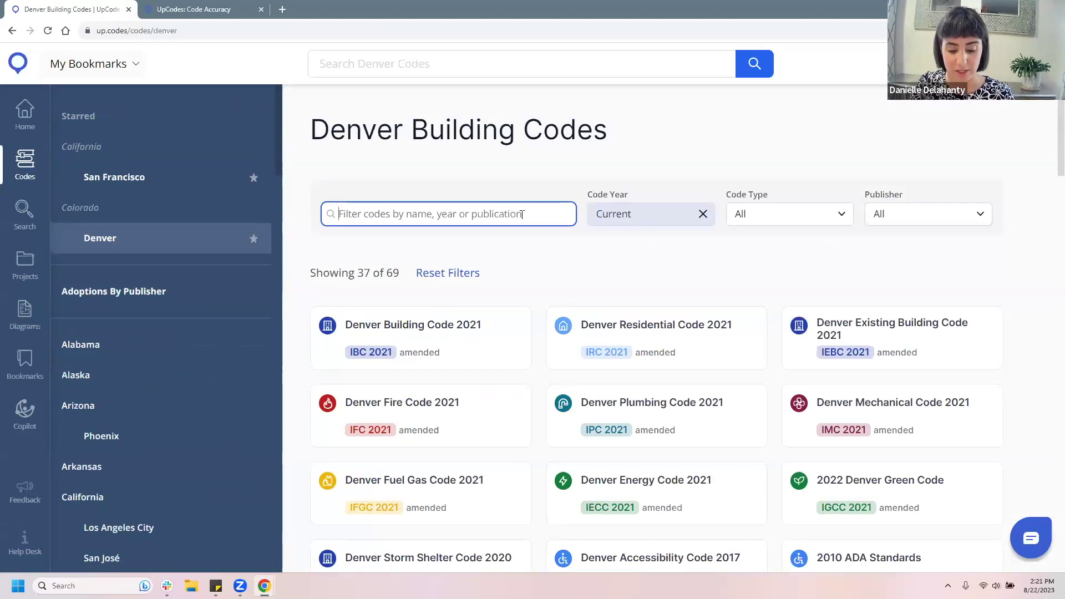
Search 'wrough', then request codebook 'WRought Iron Code WR1111' with the note 'Please!'.
type("wro")
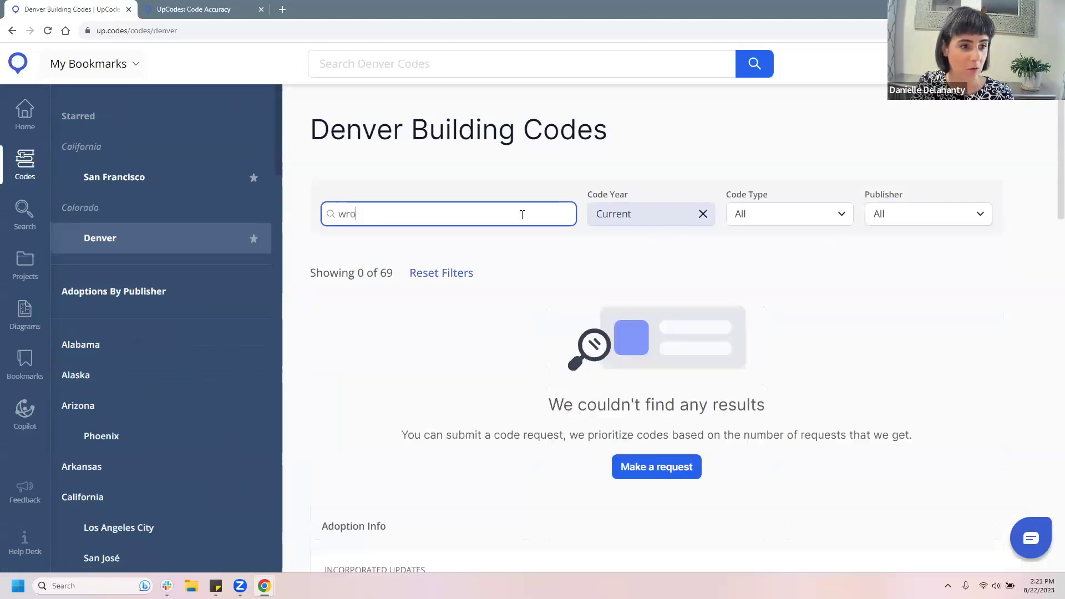
type("ugh")
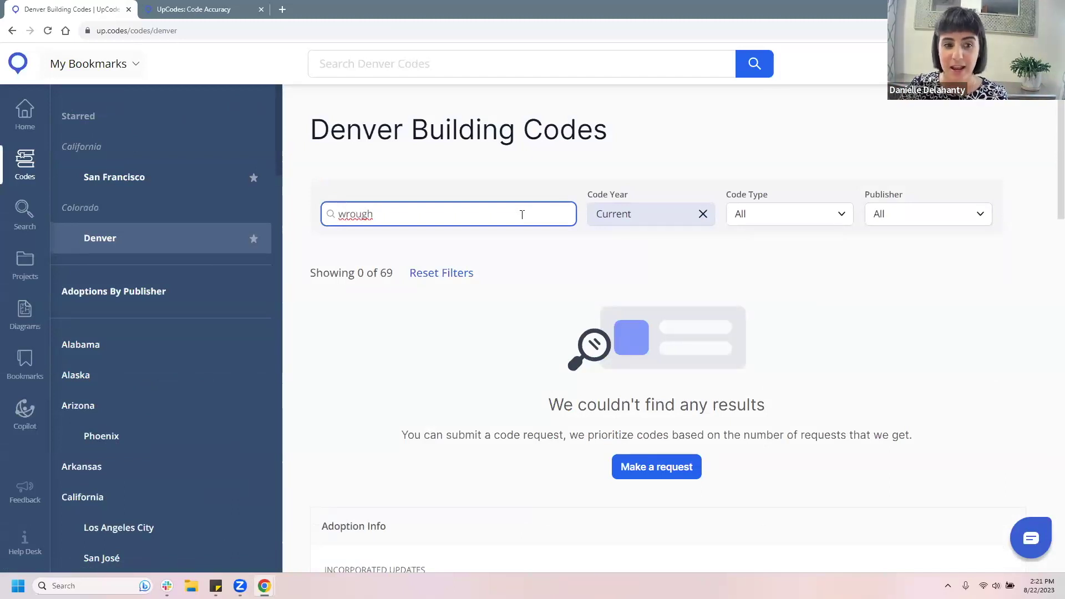
left_click(667, 478)
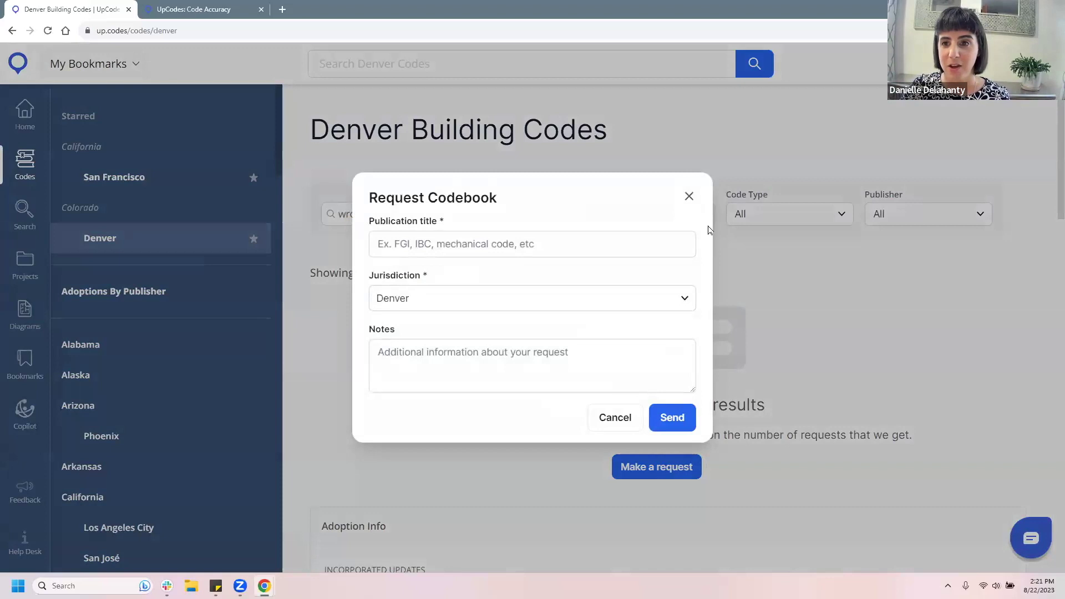
left_click(632, 240)
type("WRoug")
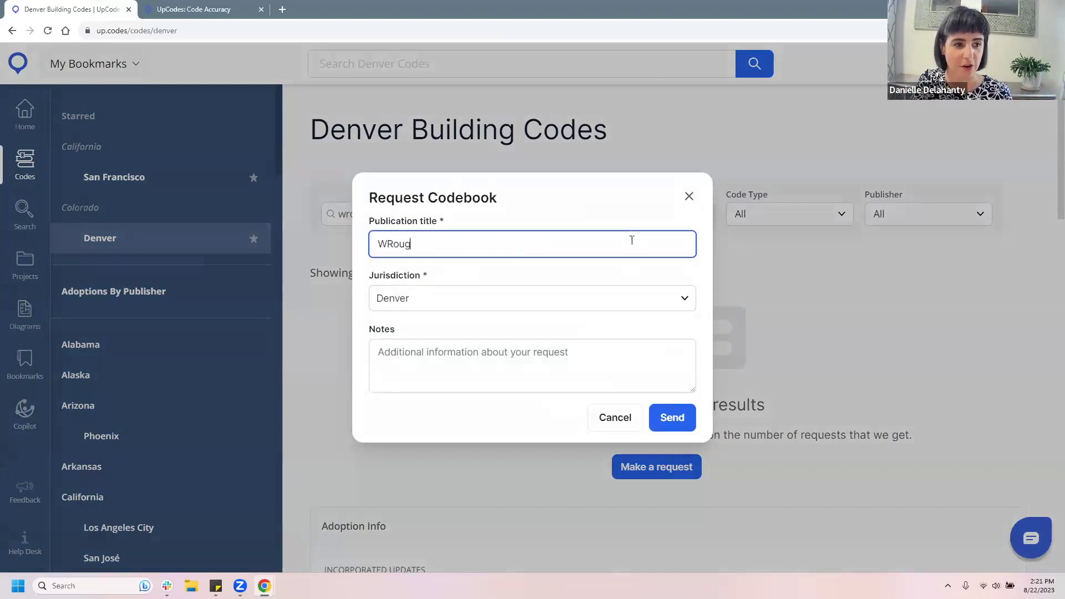
type("ht Iron Code")
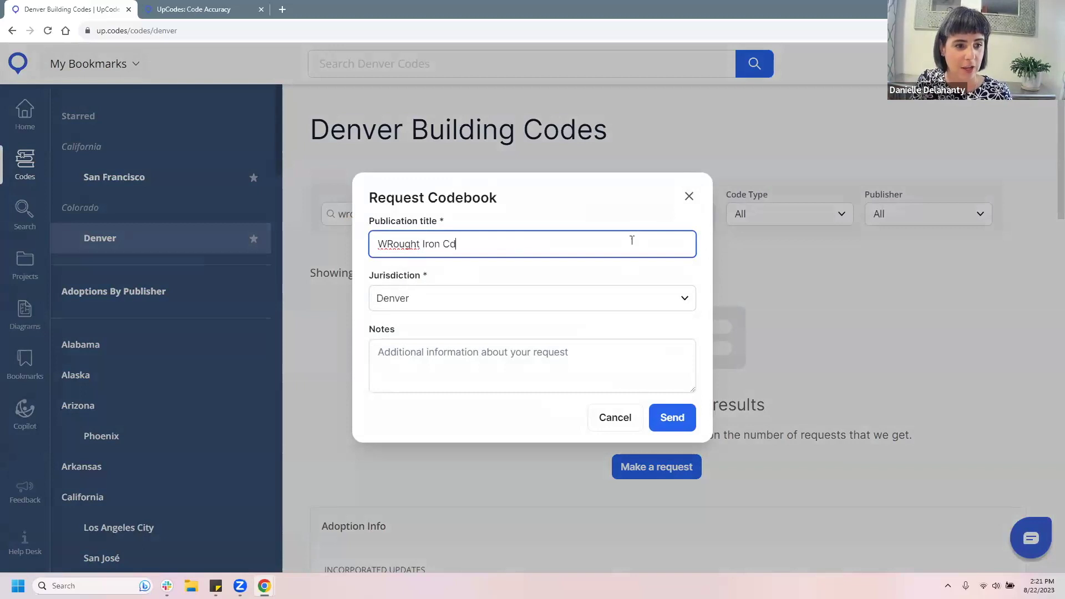
type(" W")
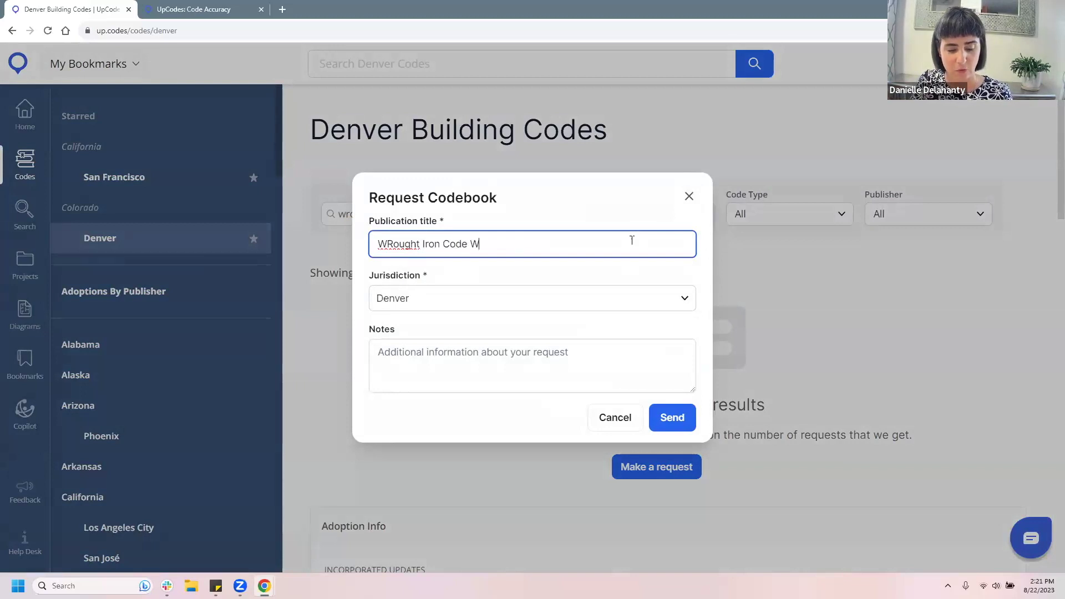
type("R1111")
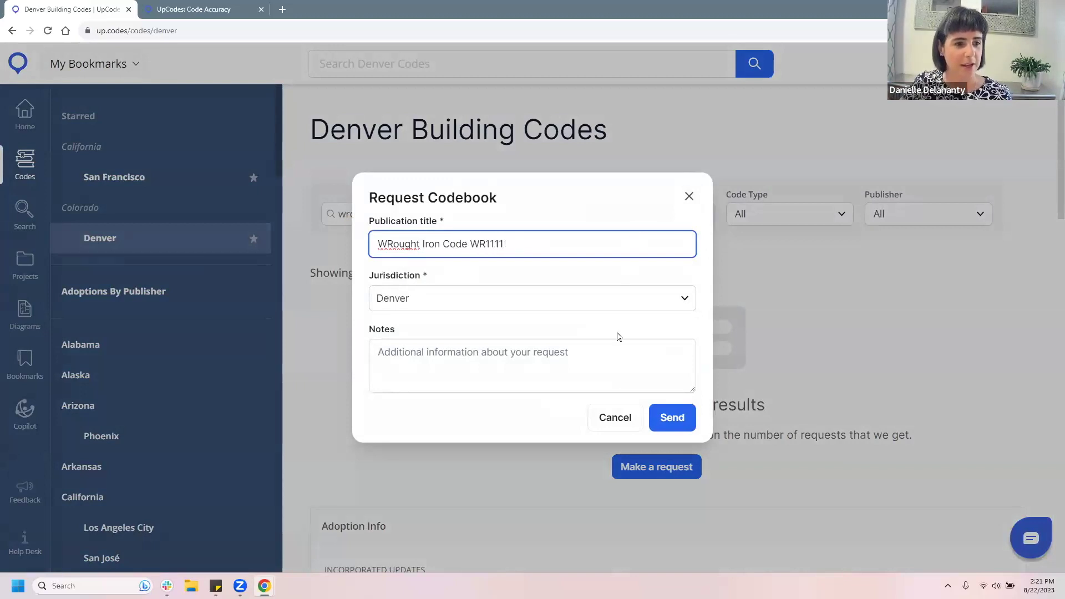
left_click(616, 363)
type("Please!")
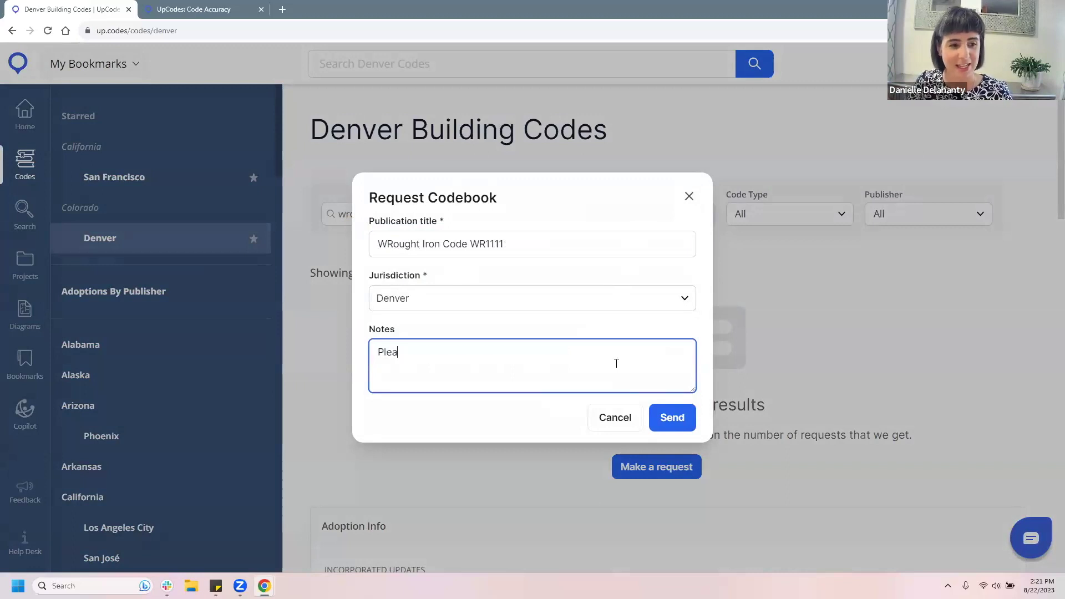
left_click(671, 415)
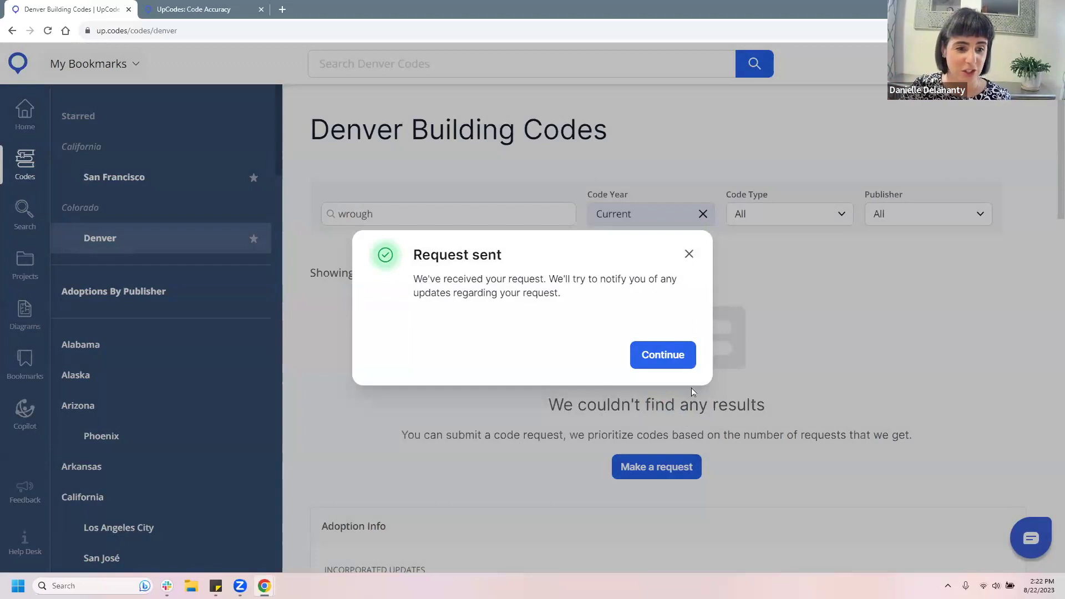
left_click(679, 355)
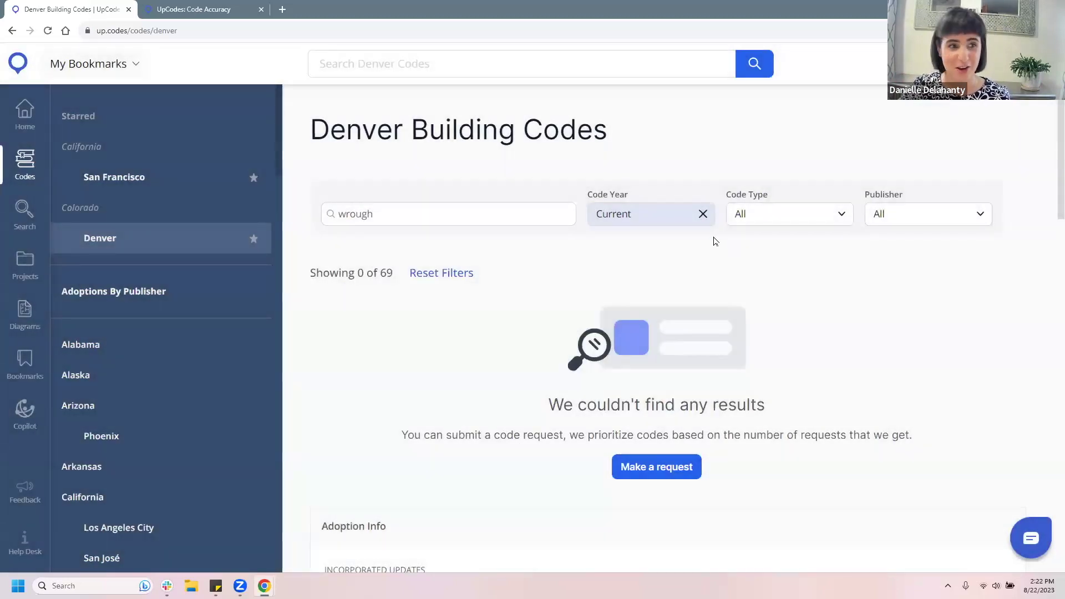
Clear the 'wrough' text from the code name filter.
left_click(382, 215)
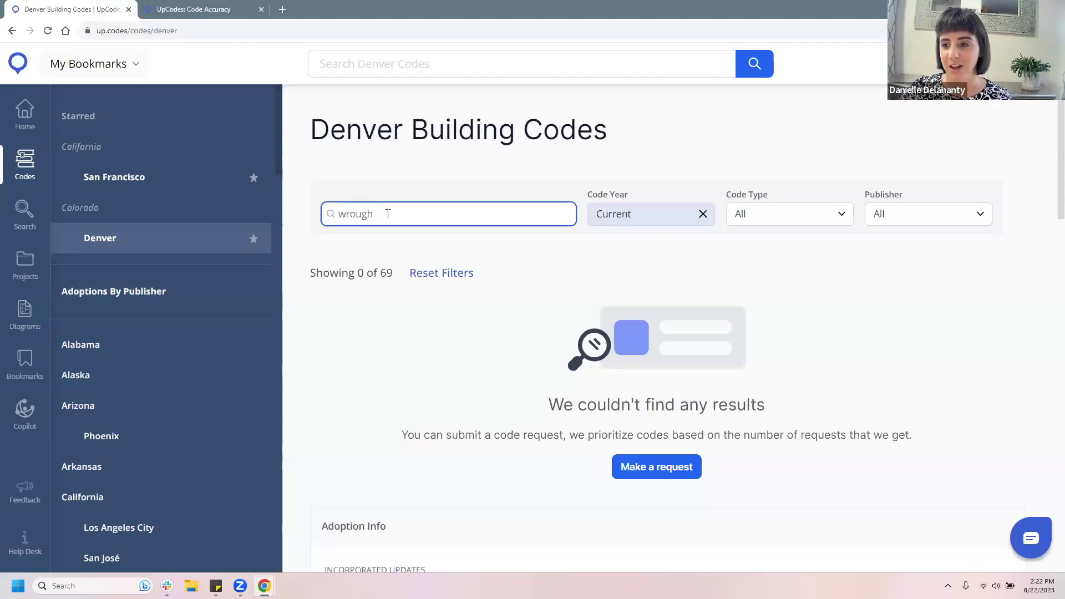
left_click(671, 250)
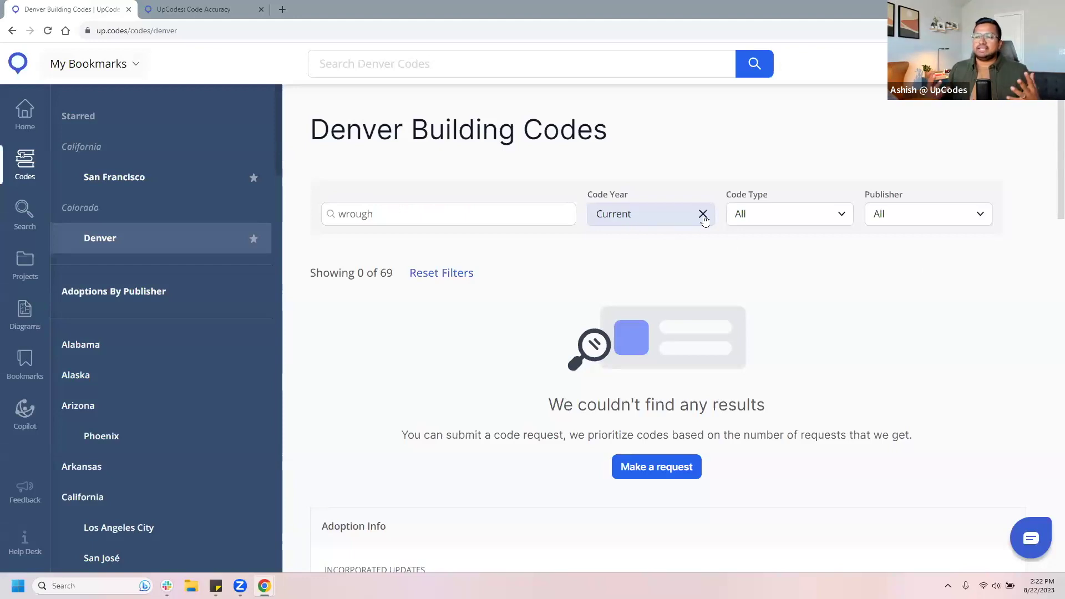
left_click_drag(485, 224, 326, 206)
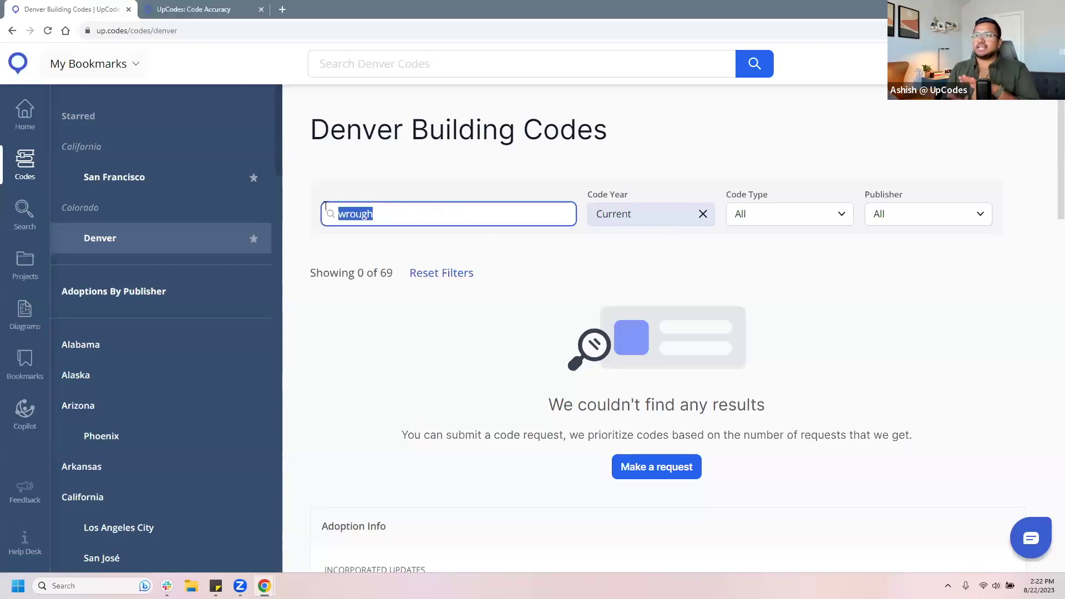
key("BackSpace")
Filter to Mechanical Code and open the Denver Mechanical Code 2021.
left_click(817, 214)
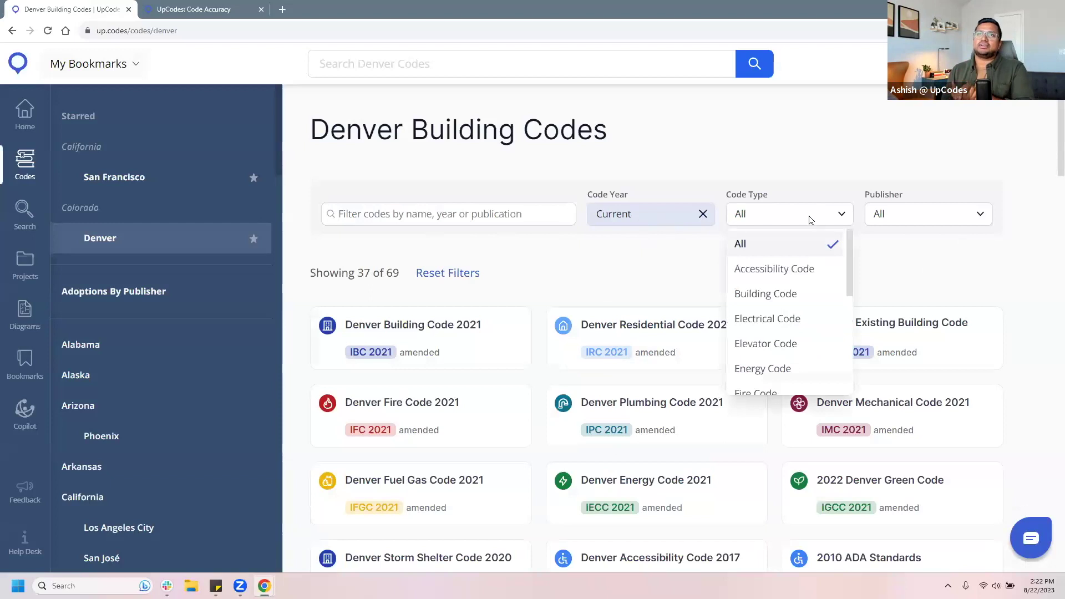
scroll(827, 360, "down", 1)
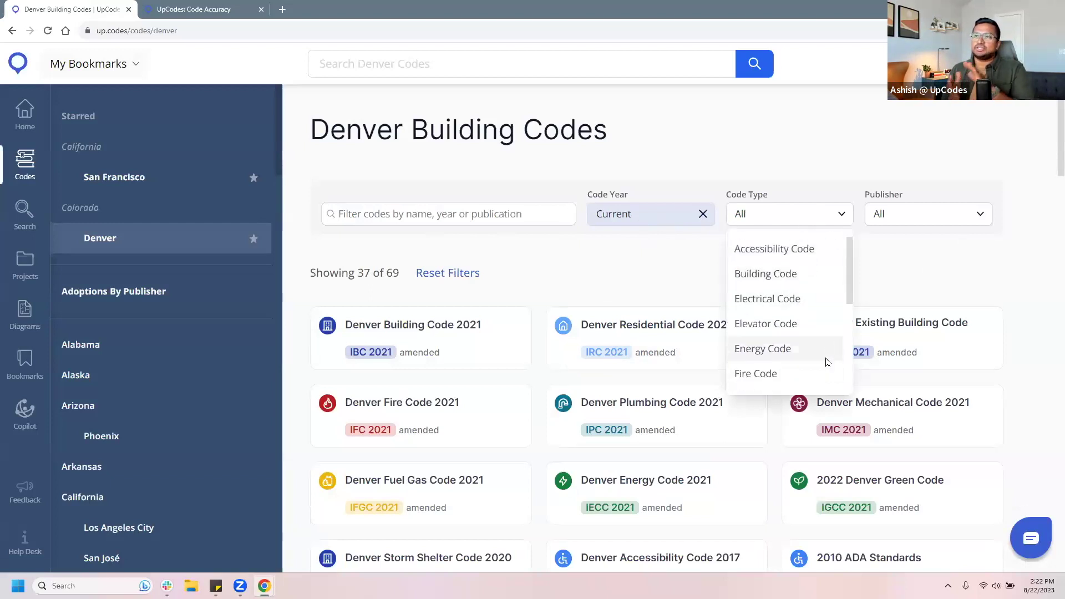
scroll(815, 366, "down", 3)
left_click(779, 364)
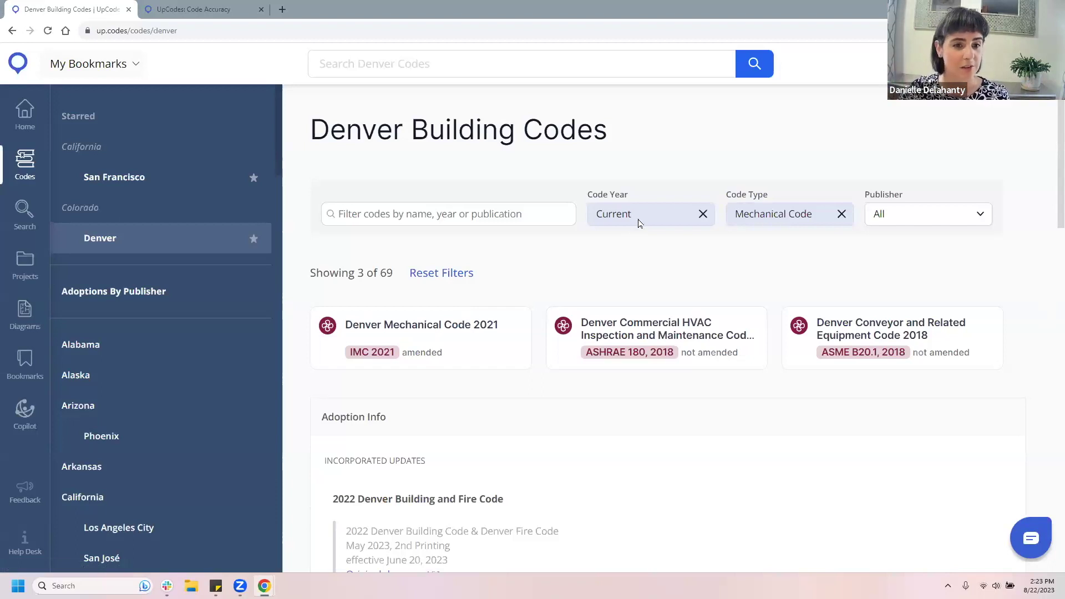
left_click(436, 338)
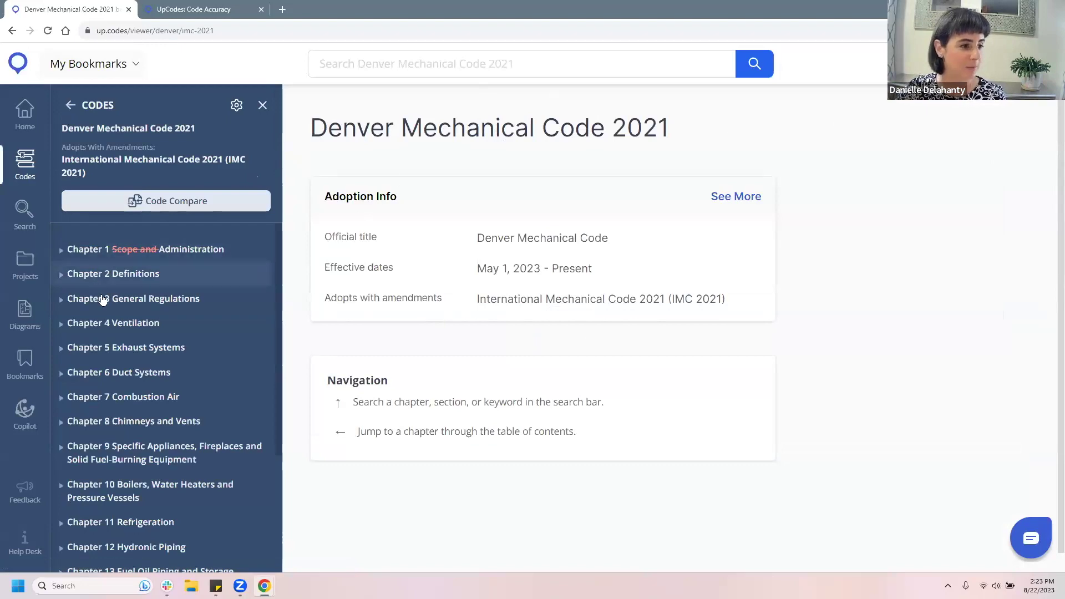
Open Chapter 4 Ventilation of the Denver Mechanical Code 2021.
left_click(107, 323)
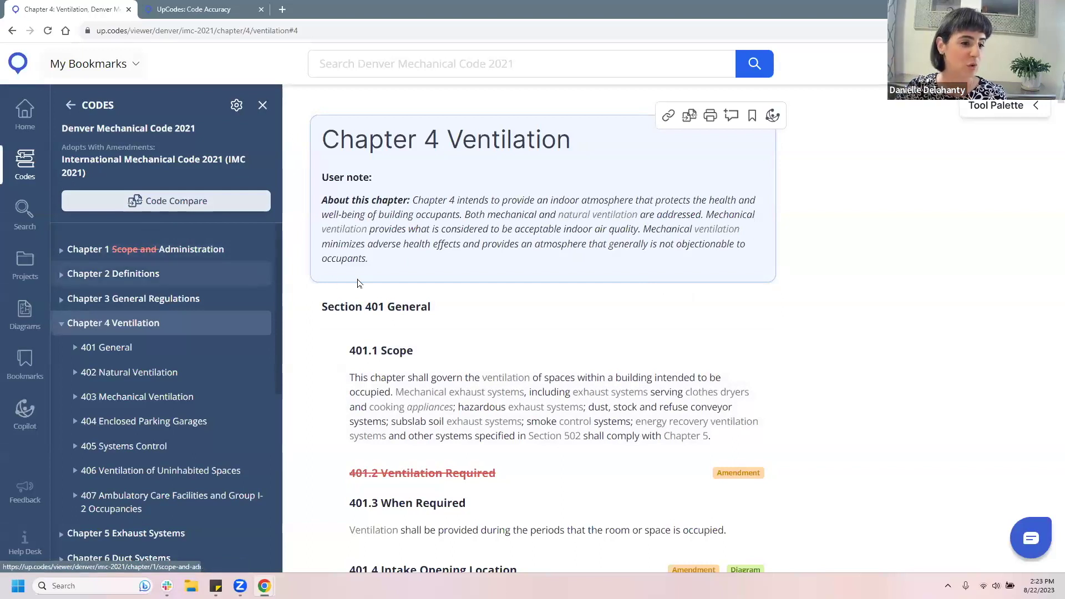
scroll(220, 317, "down", 3)
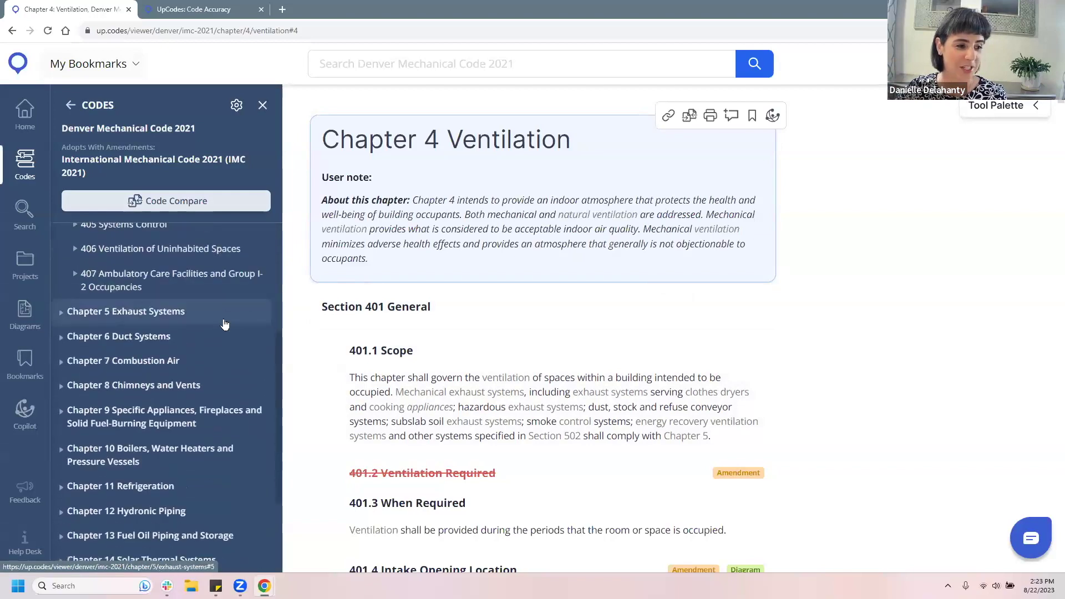
scroll(229, 327, "down", 2)
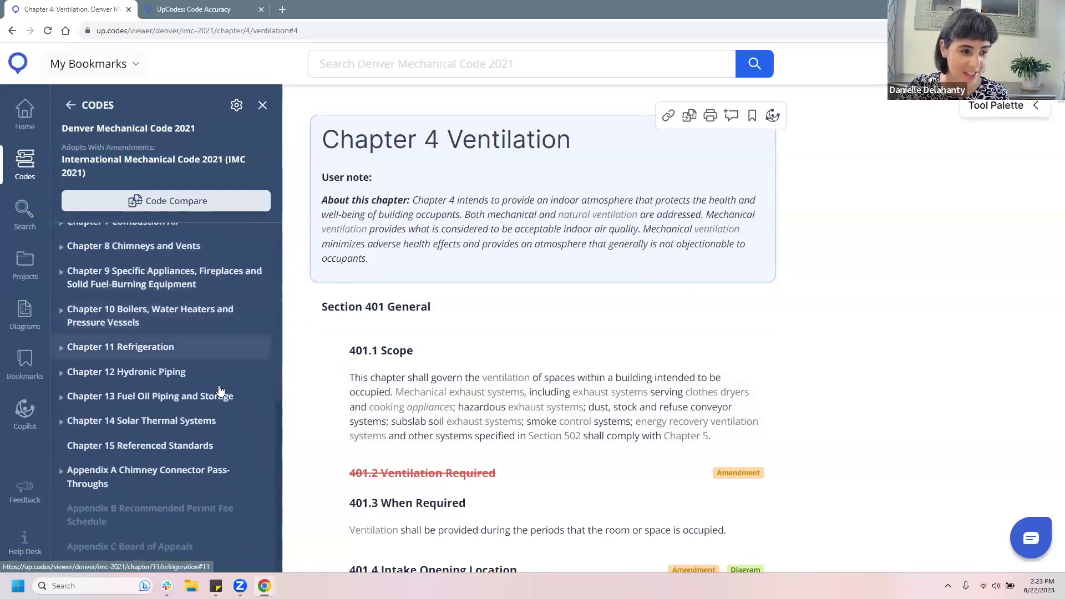
left_click(217, 397)
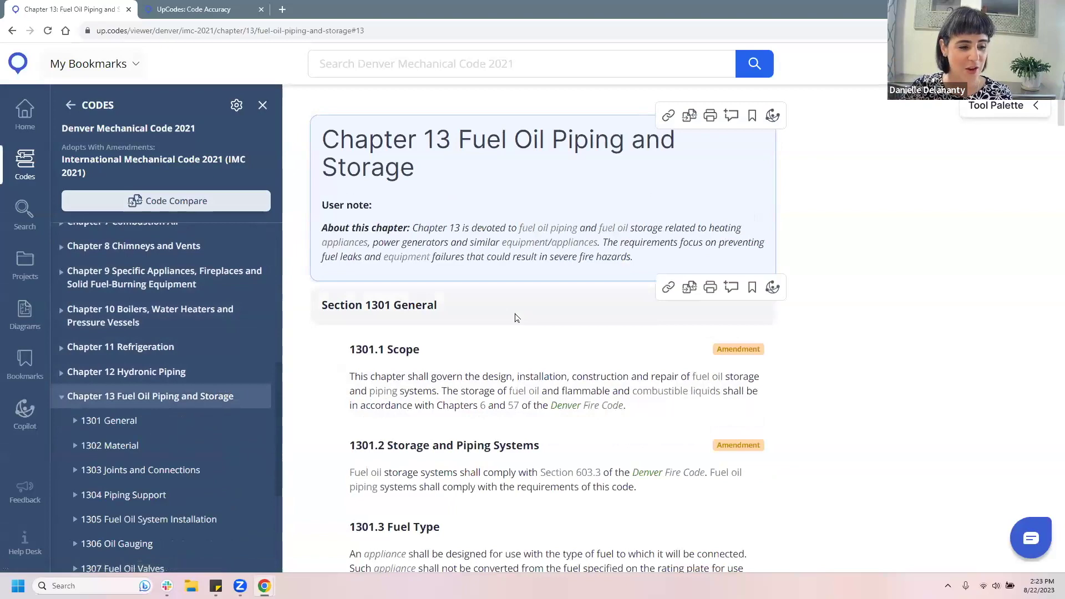
scroll(444, 320, "down", 4)
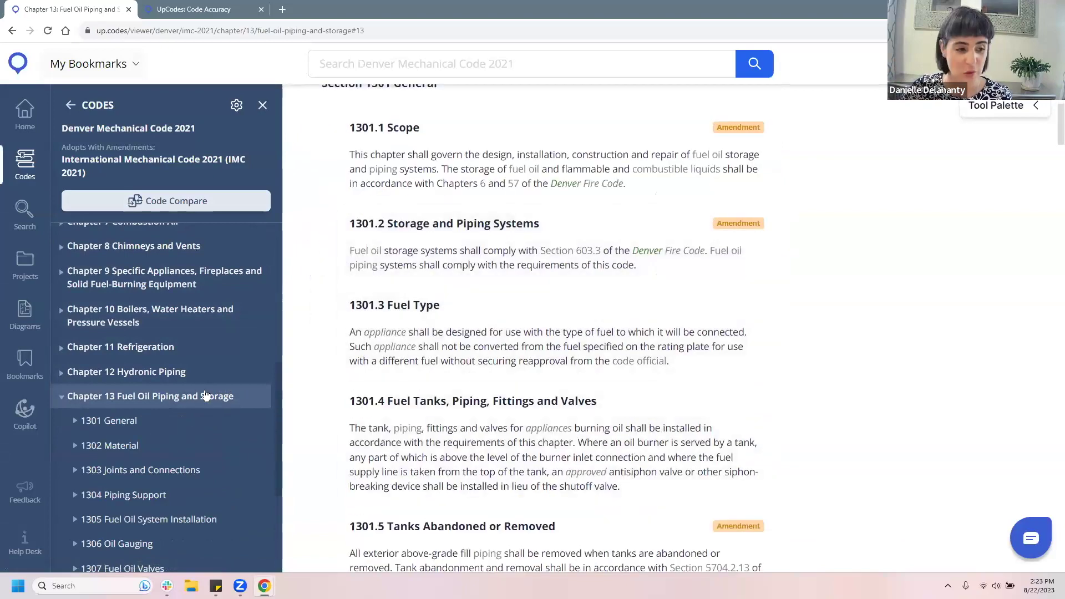
scroll(189, 447, "down", 2)
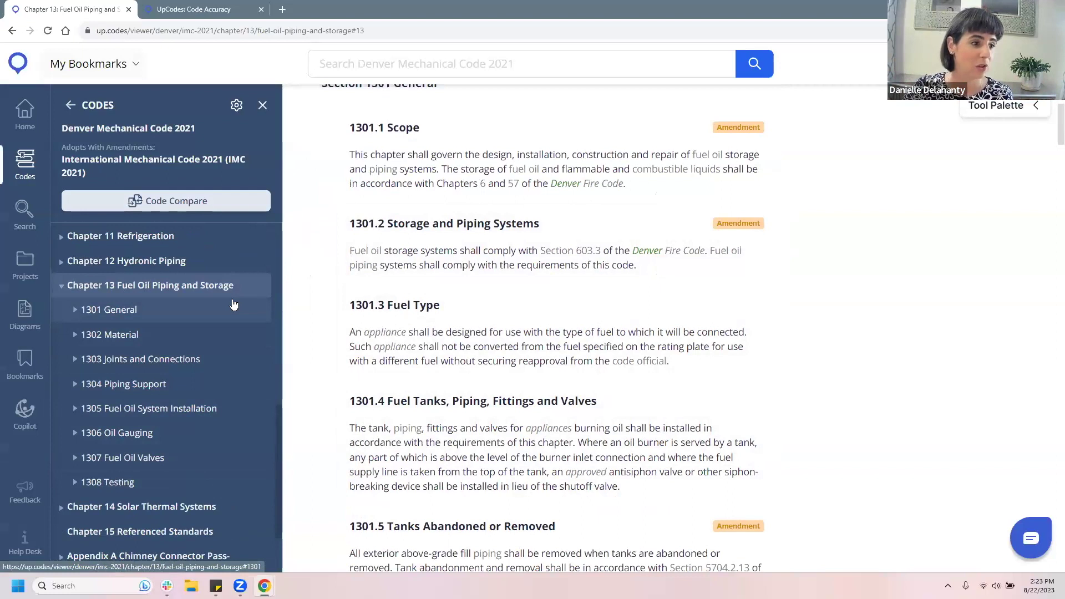
scroll(233, 304, "up", 5)
scroll(233, 304, "up", 4)
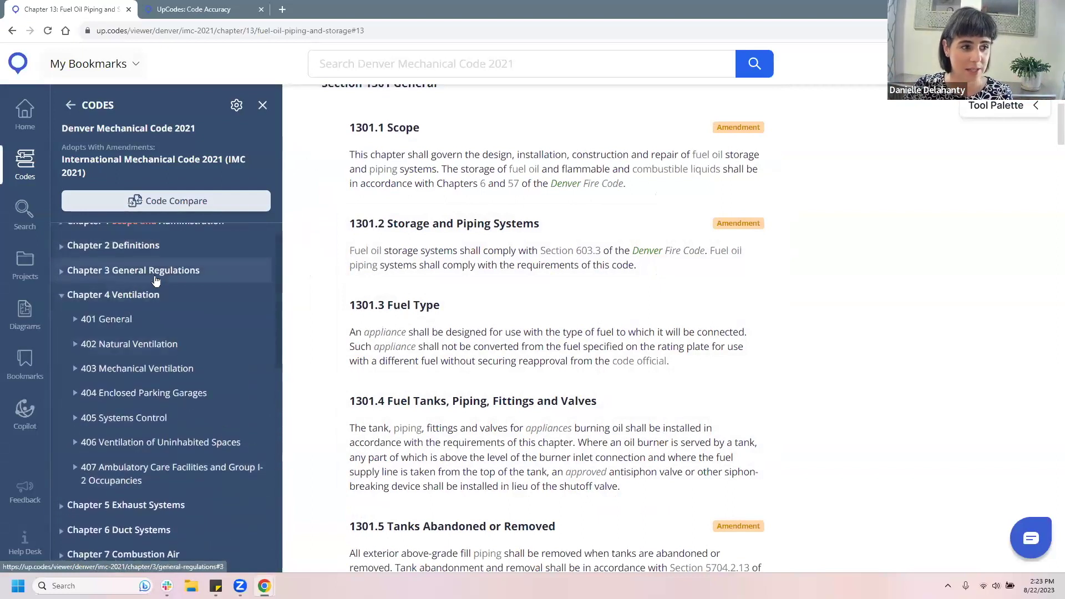
scroll(178, 444, "up", 1)
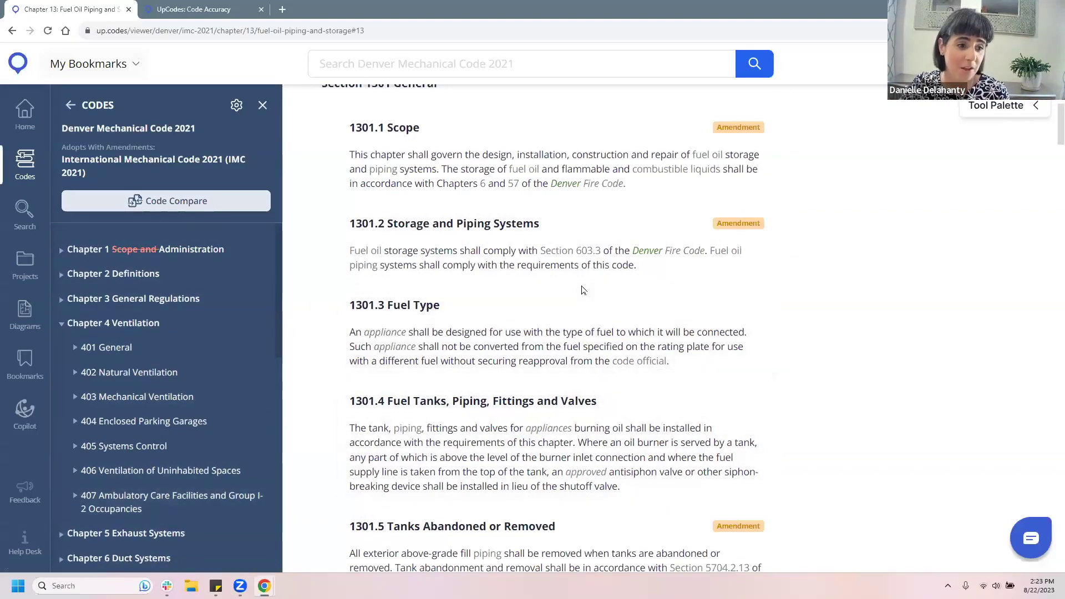
left_click(150, 324)
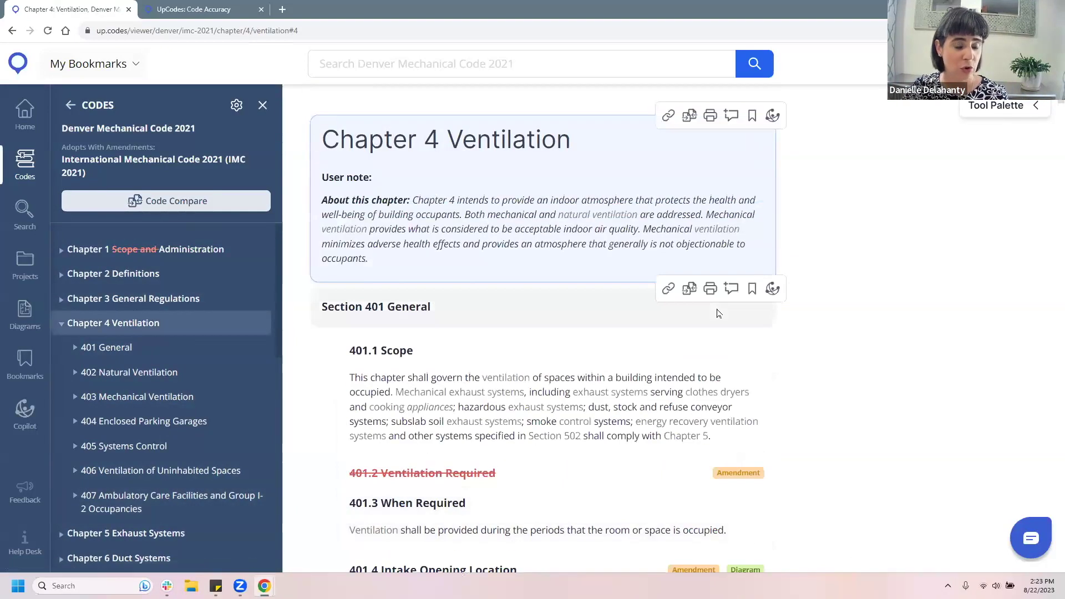
scroll(718, 313, "down", 15)
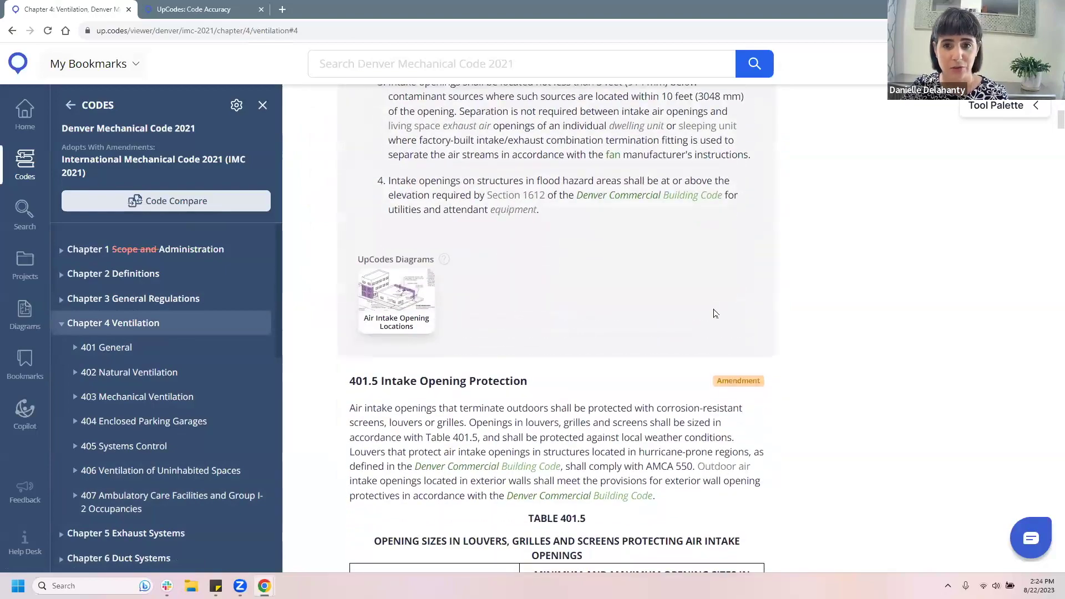
scroll(715, 314, "down", 10)
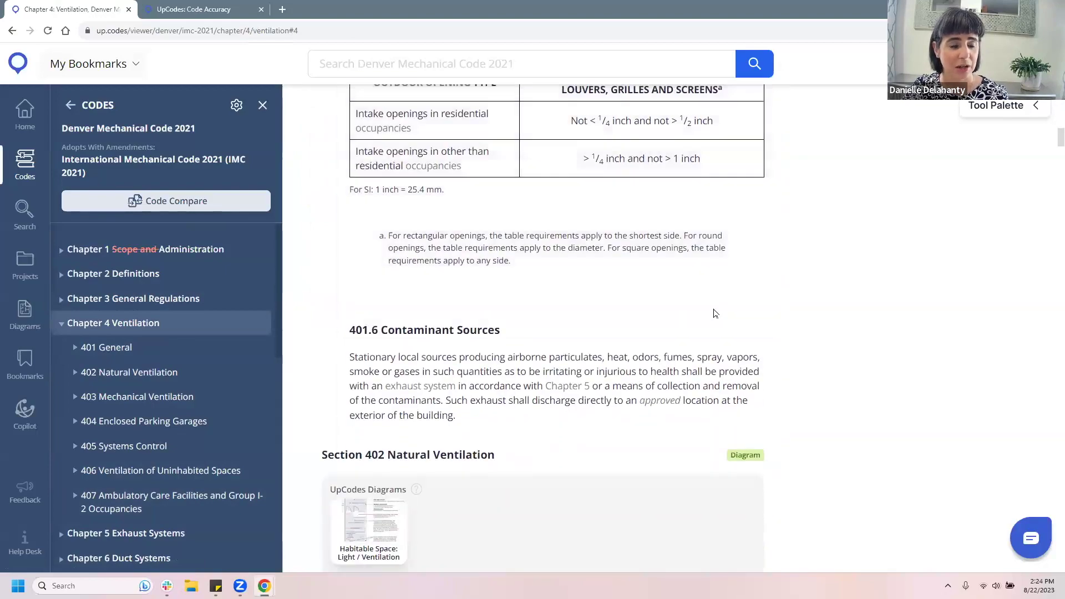
scroll(715, 314, "up", 8)
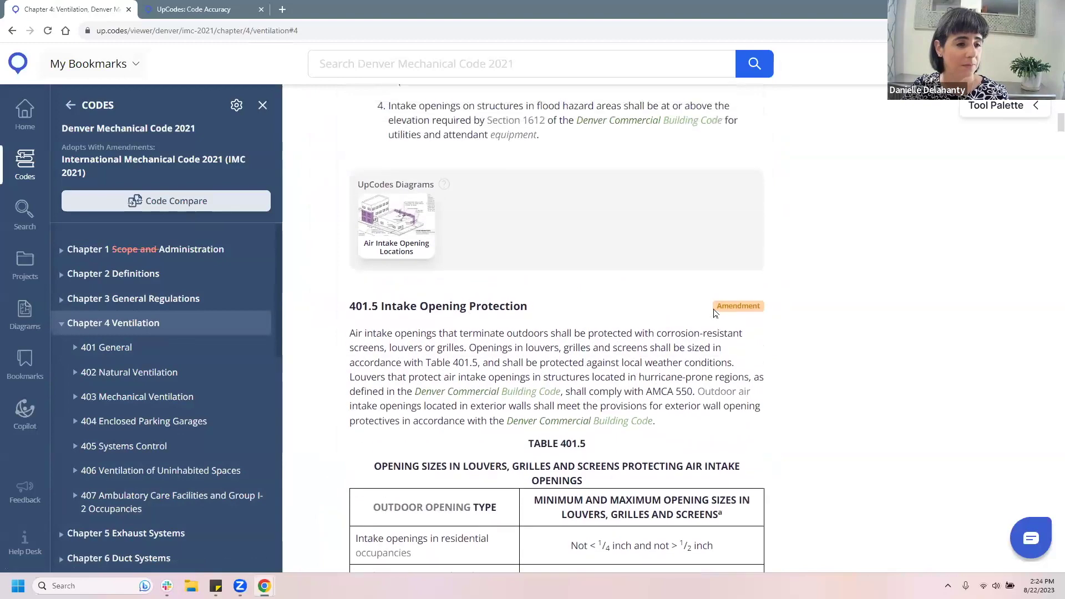
scroll(714, 313, "up", 7)
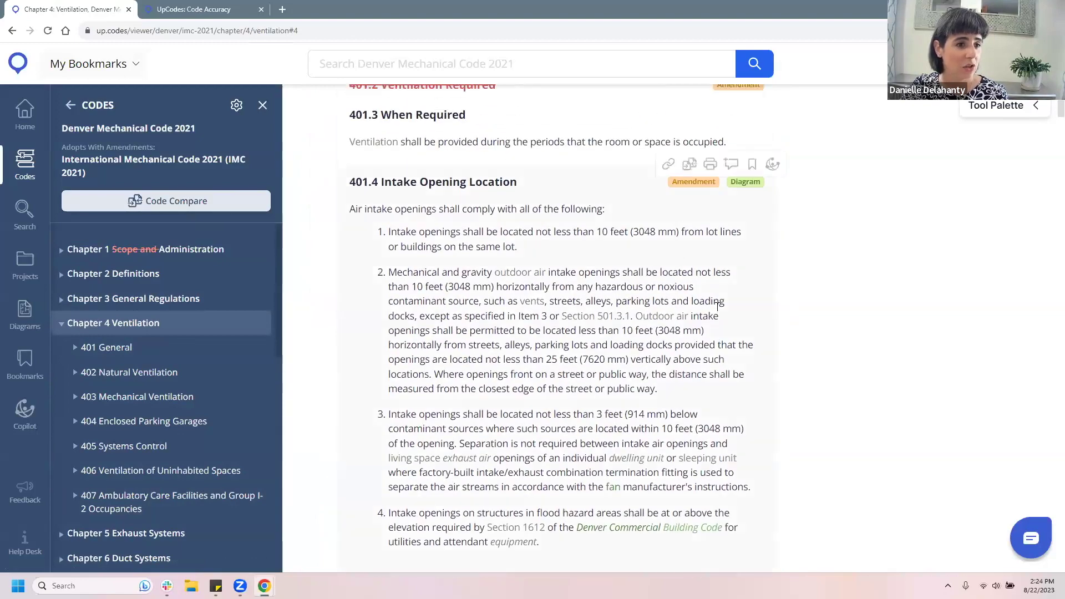
left_click(496, 183)
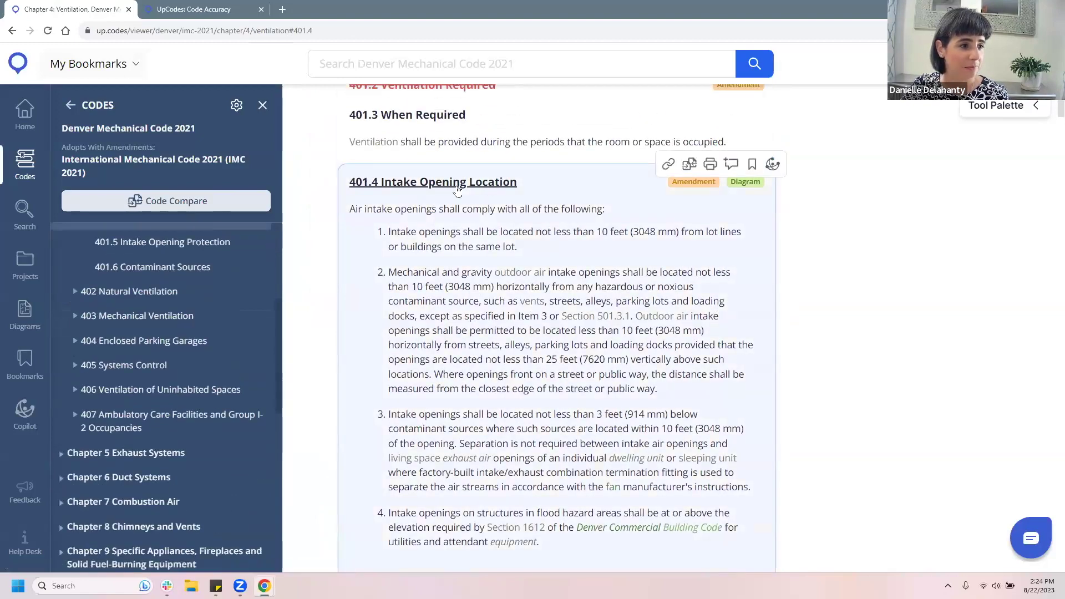
scroll(180, 301, "up", 2)
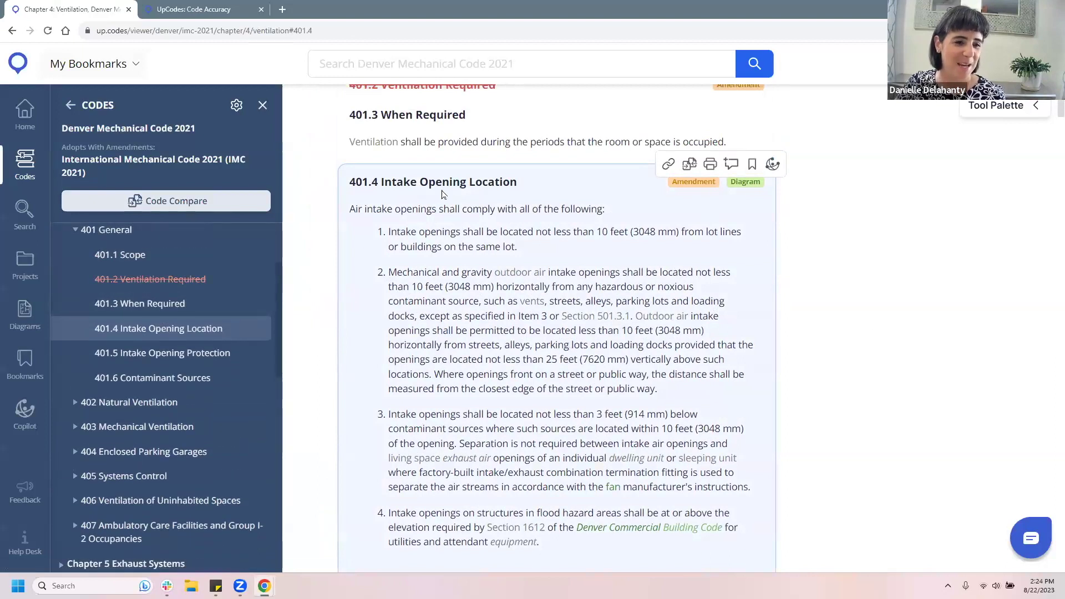
scroll(820, 186, "down", 1)
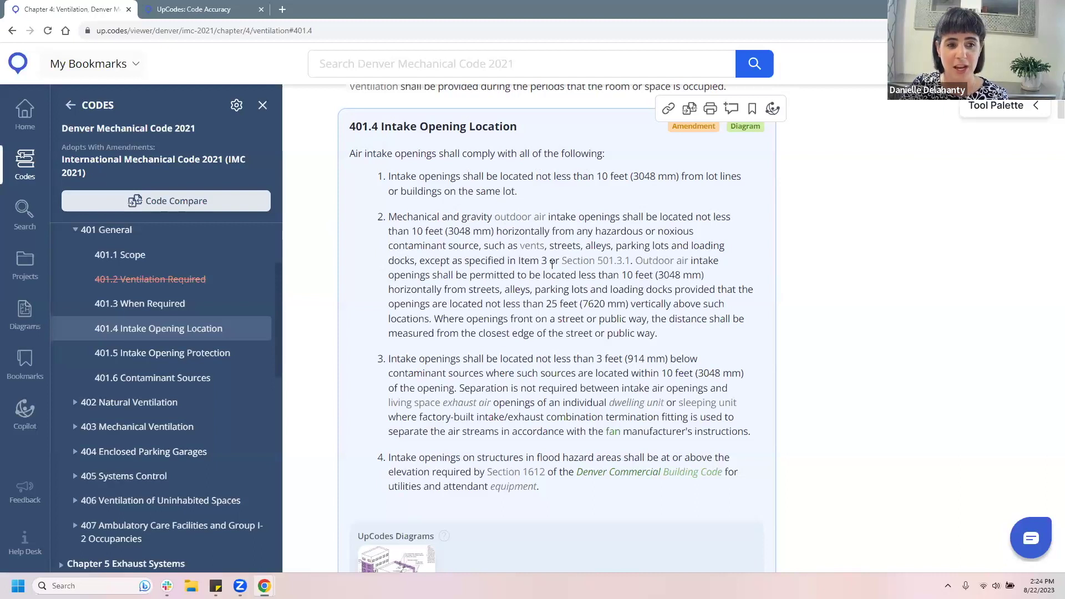
Preview the Section 501.3.1 and Section 1612 Flood Loads references within section 401.4.
mouse_move(613, 266)
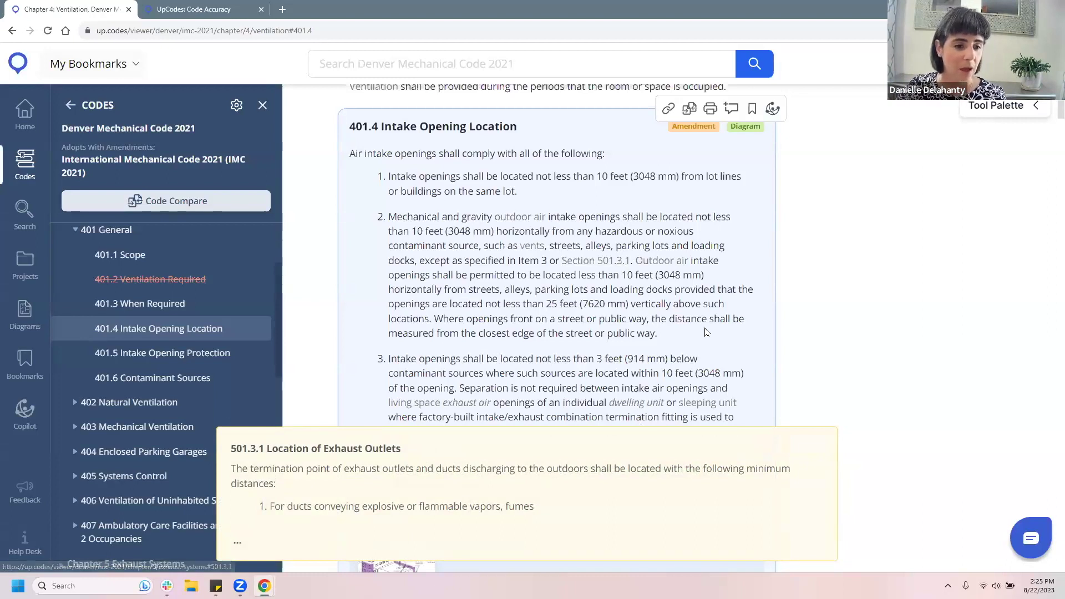
mouse_move(539, 476)
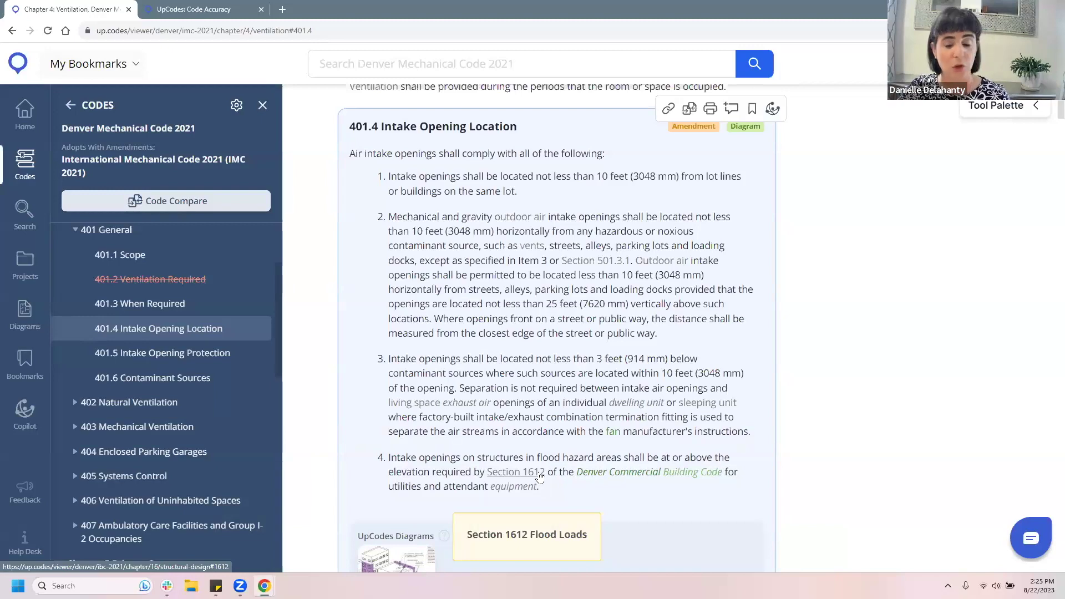
left_click(541, 475)
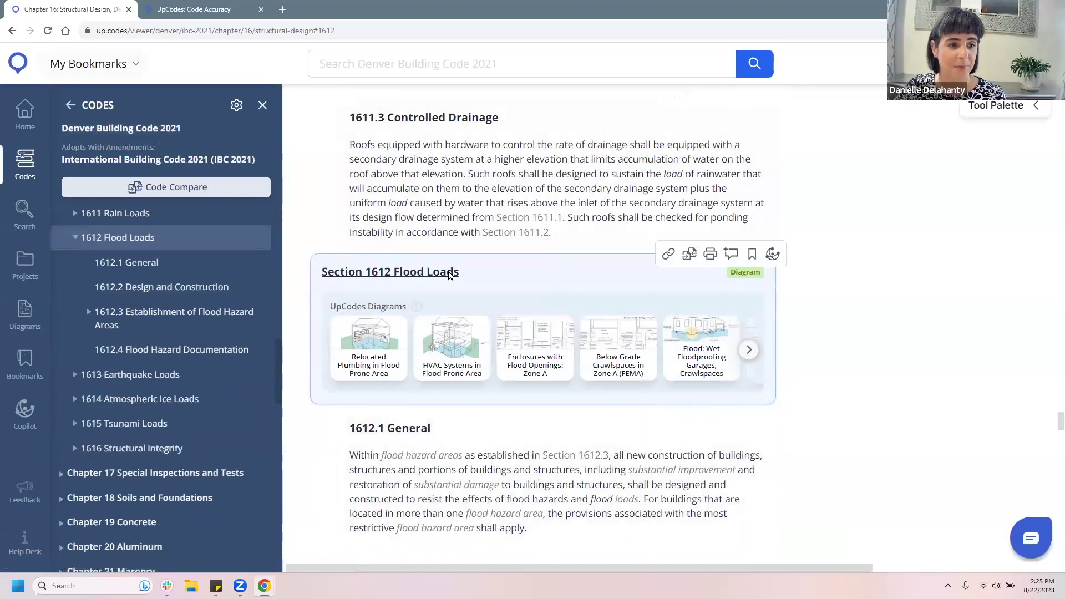
left_click(10, 32)
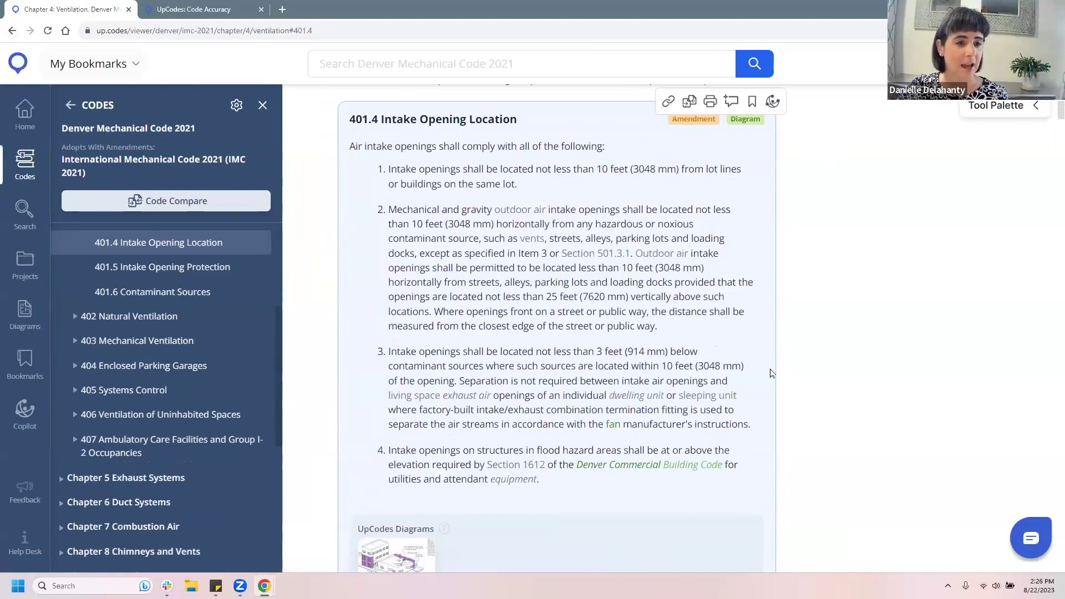
Open Section 1612 Flood Loads in a new tab, then return to Chapter 4 Ventilation.
right_click(517, 466)
left_click(566, 362)
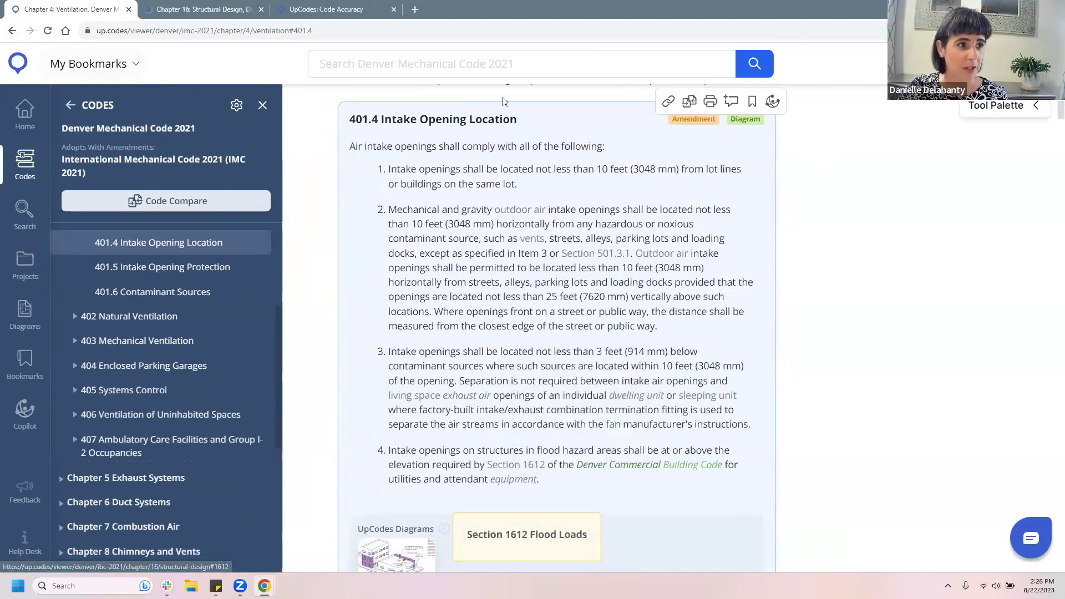
left_click(204, 9)
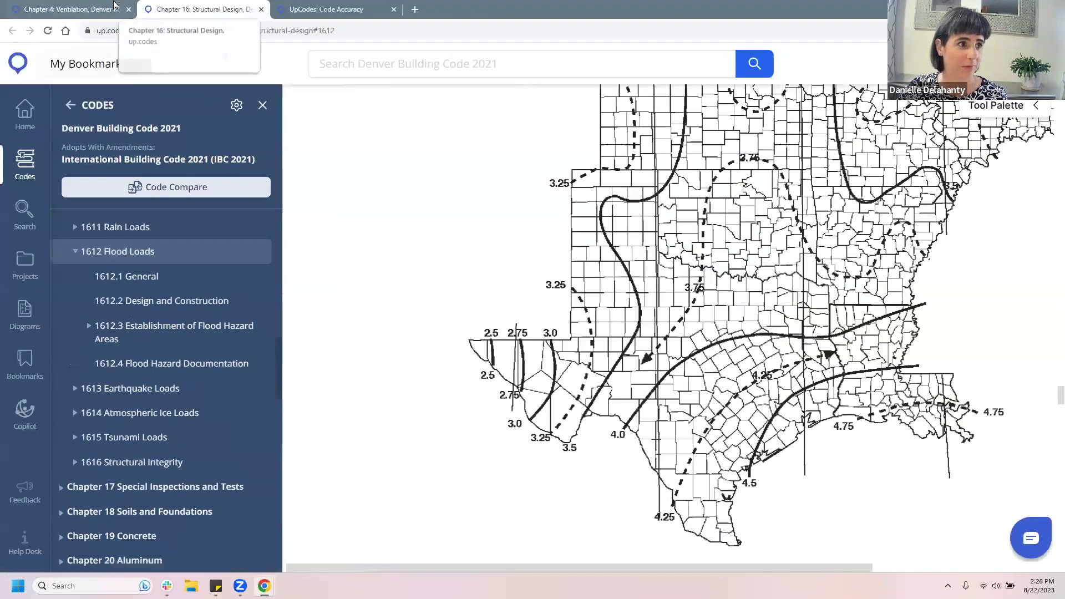
left_click(80, 5)
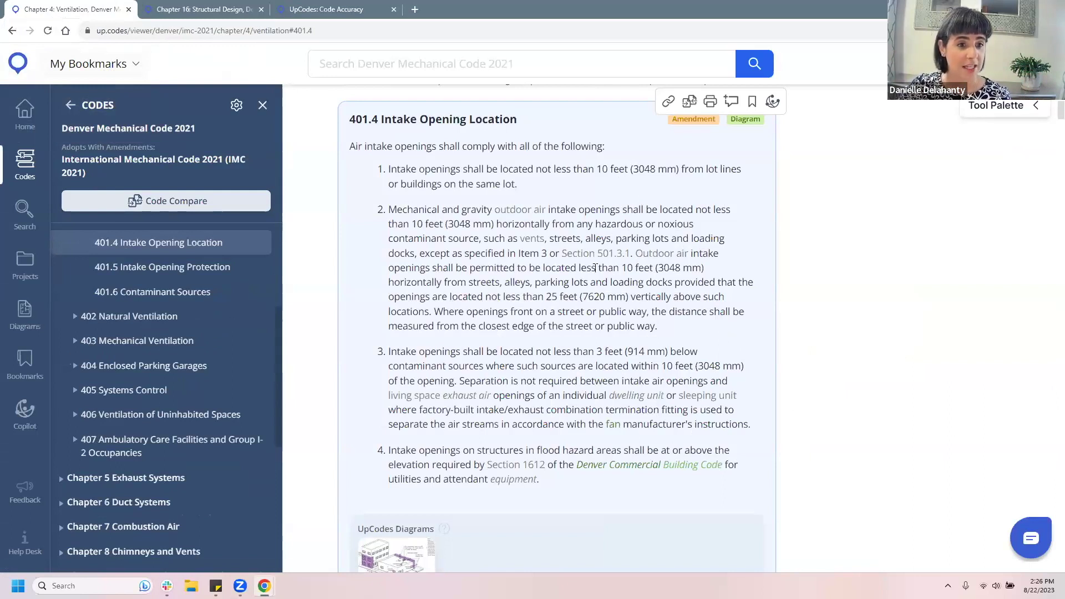
mouse_move(681, 259)
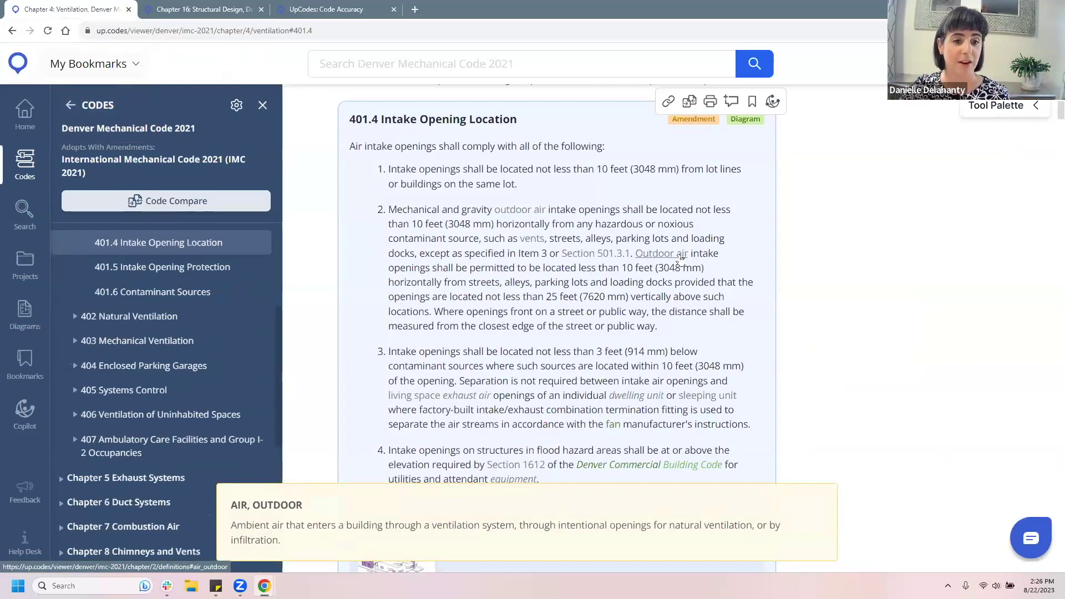
left_click(680, 256)
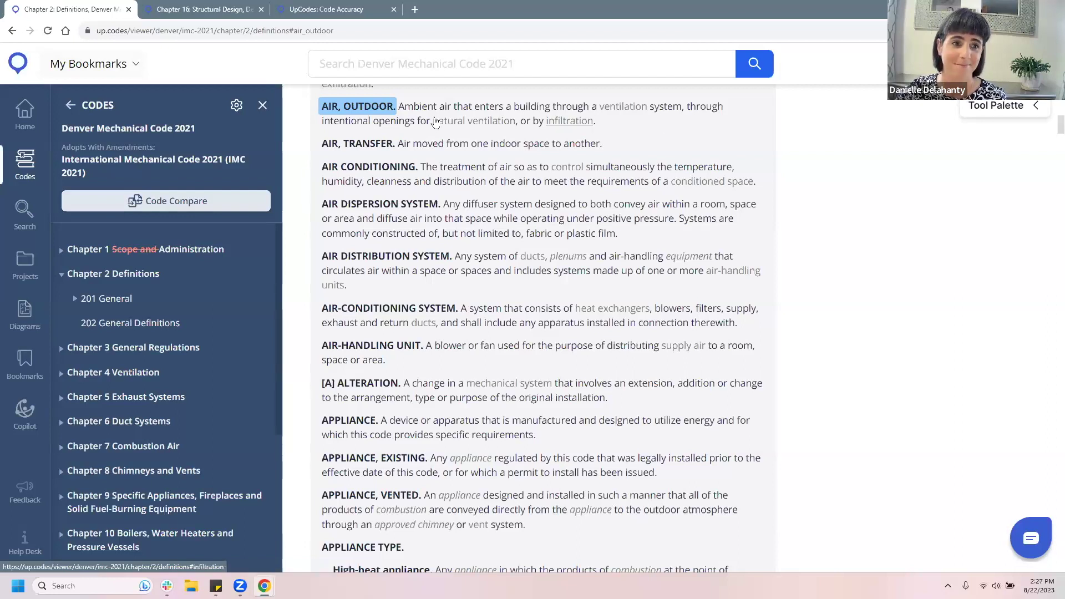
left_click(12, 31)
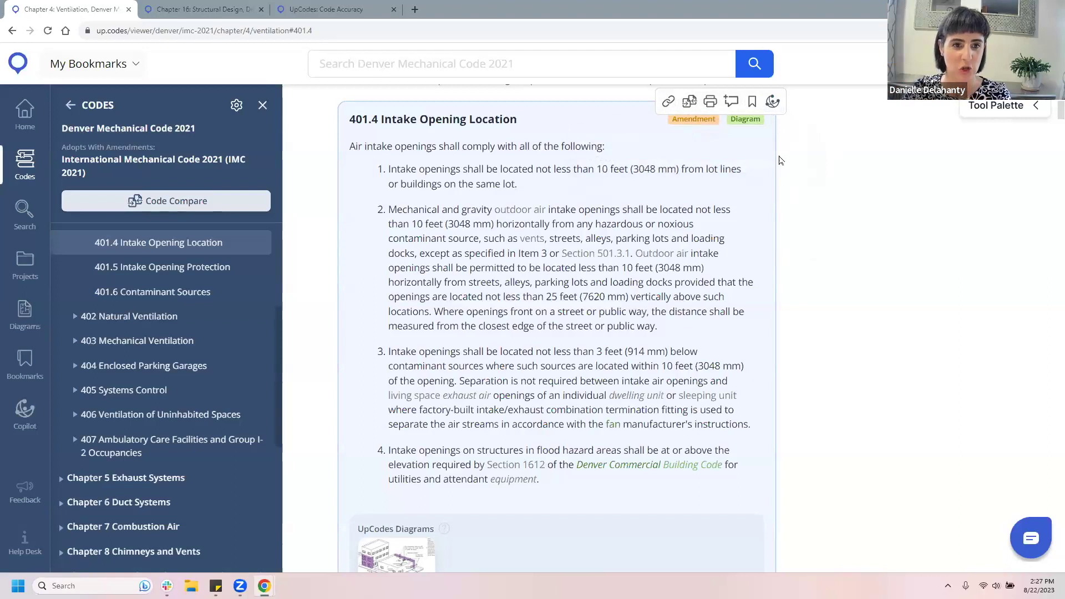
scroll(828, 253, "up", 1)
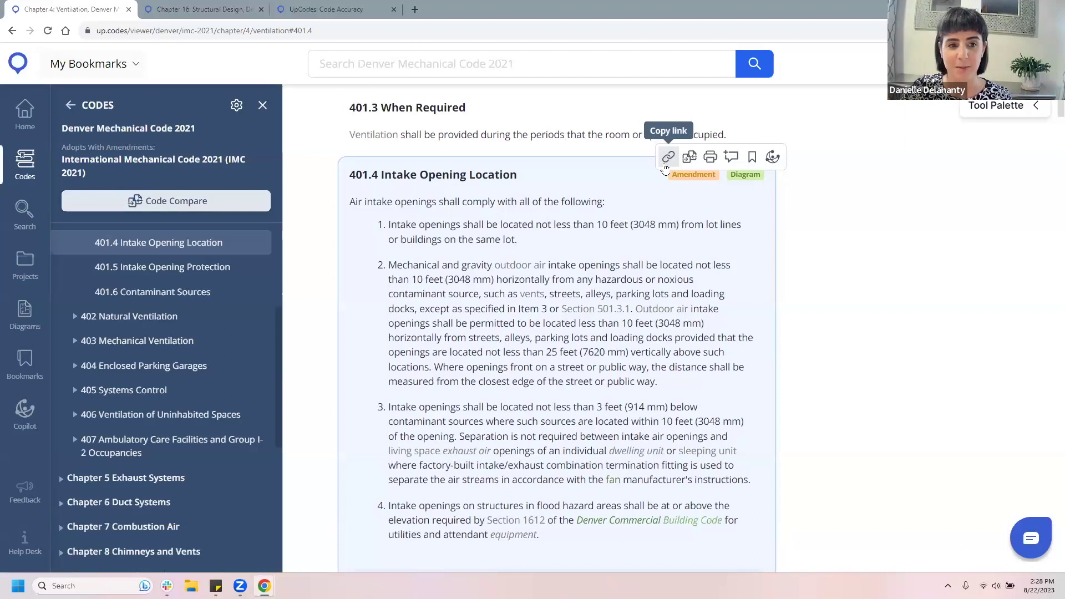
Copy section 401.4's link into a sticky note, recopy it, then bookmark the section.
left_click(668, 157)
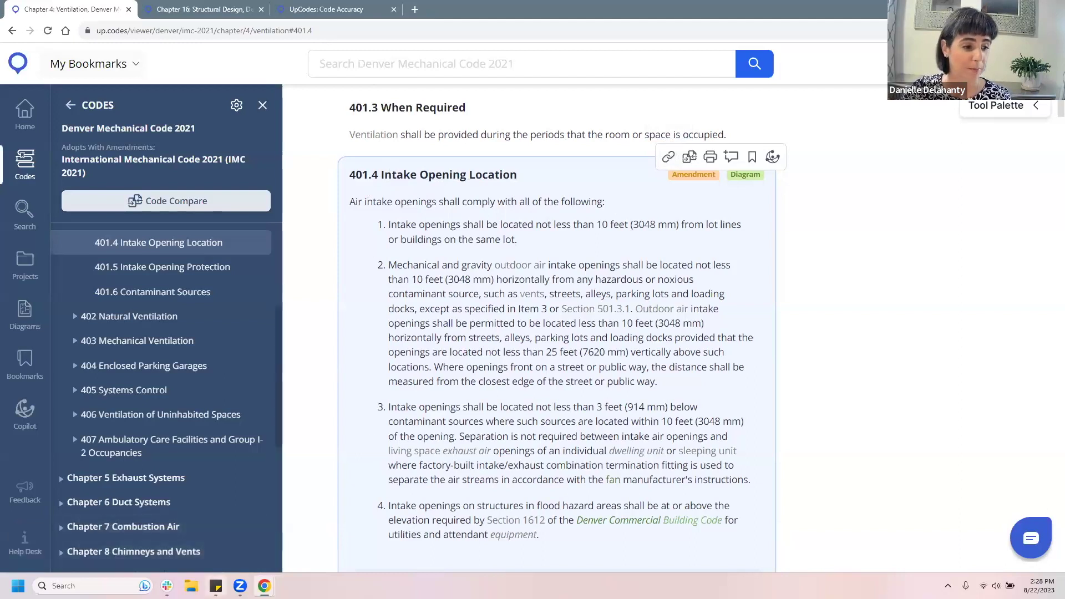
left_click(731, 156)
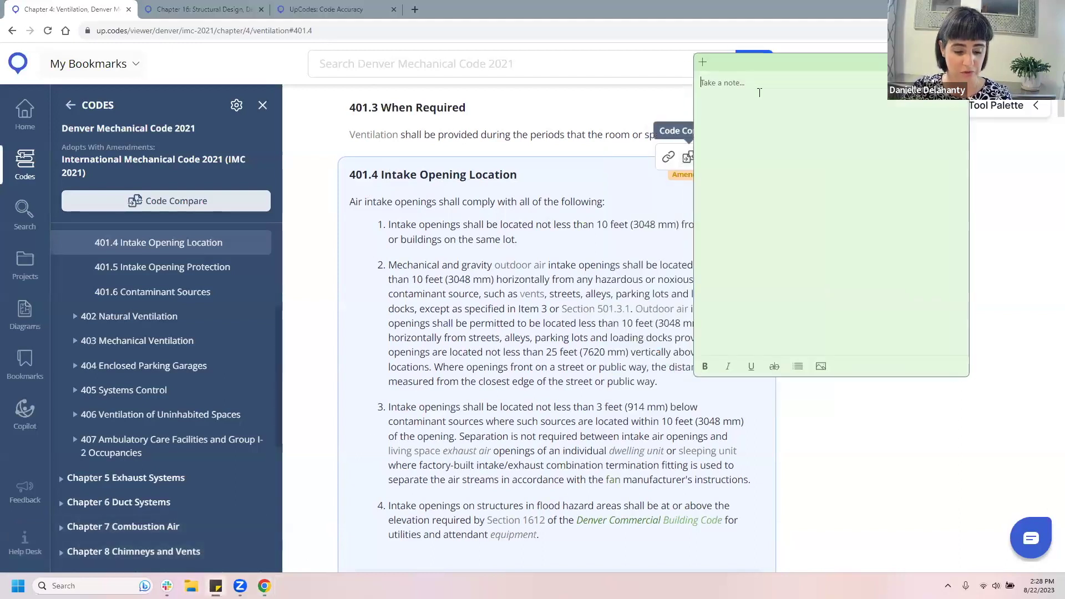
key("ctrl+v")
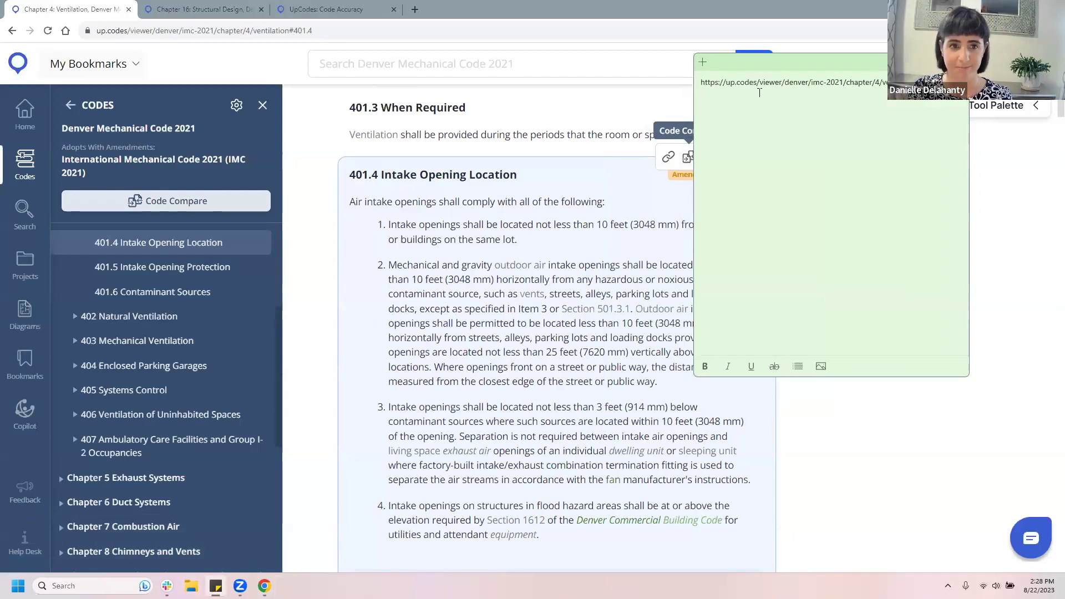
left_click(678, 195)
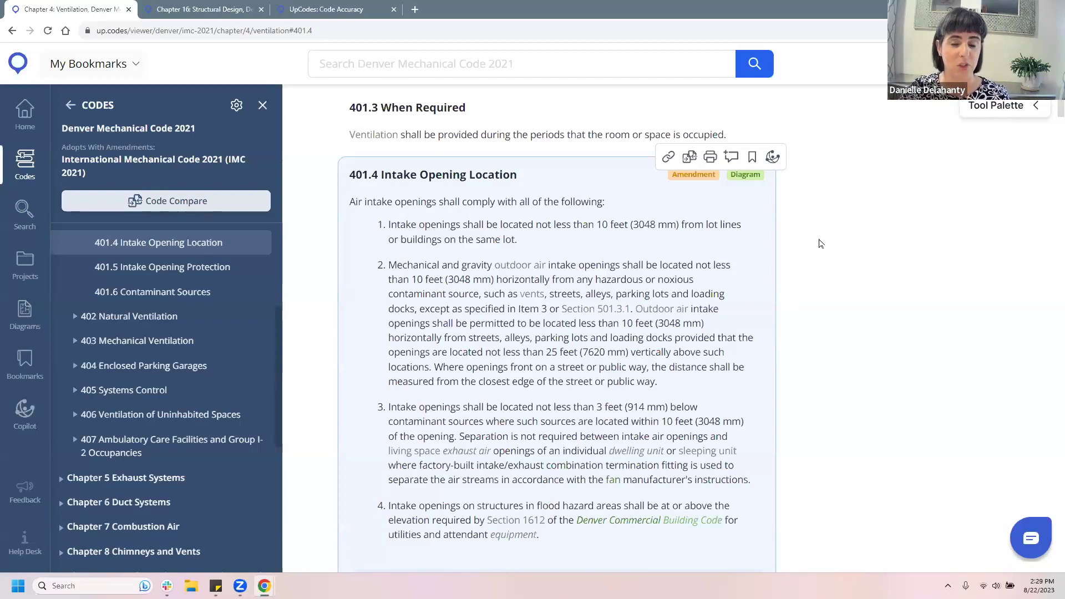
left_click(668, 157)
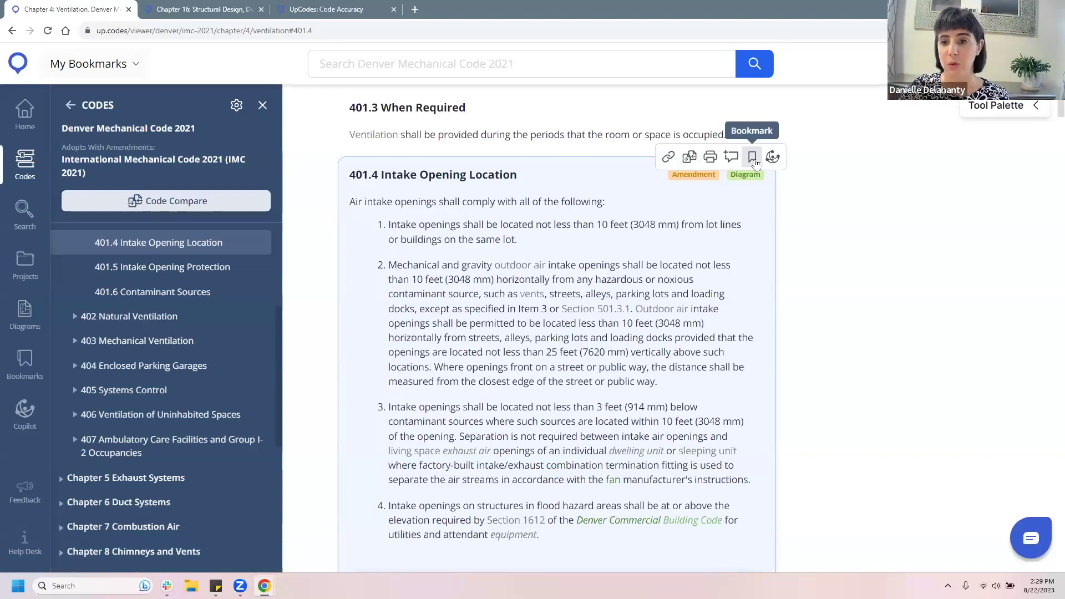
left_click(752, 158)
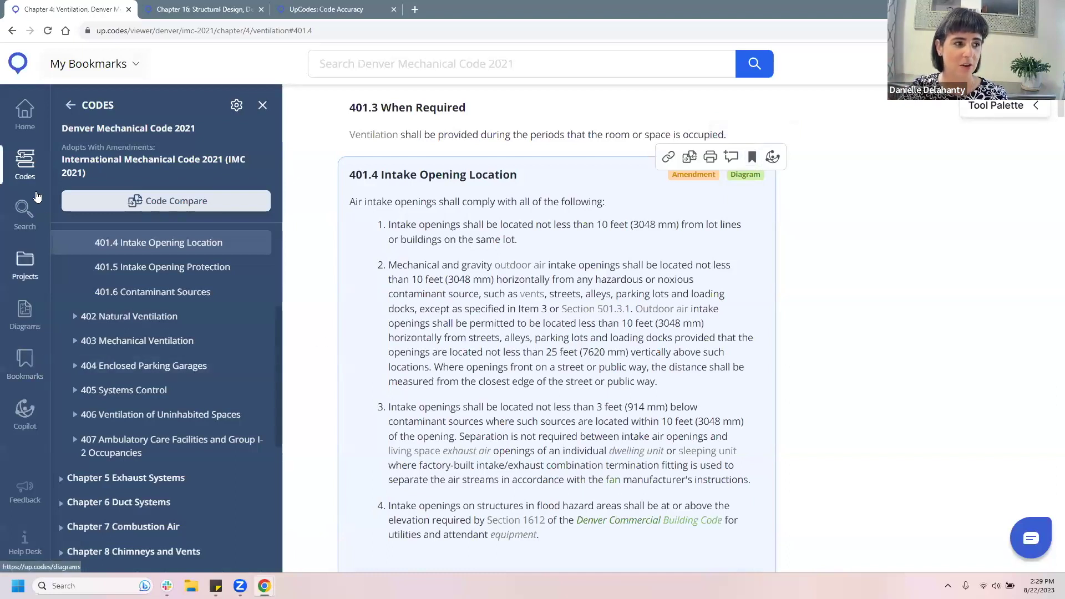
View the bookmarked 401.4 Intake Opening Location entry, then return to the Denver codes list.
left_click(34, 371)
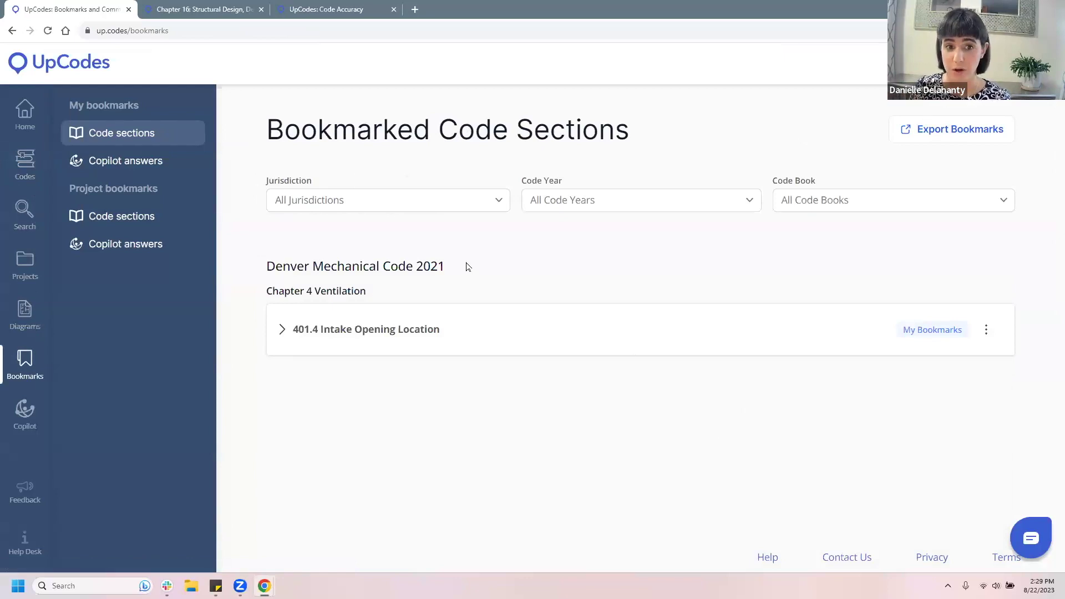
left_click(282, 330)
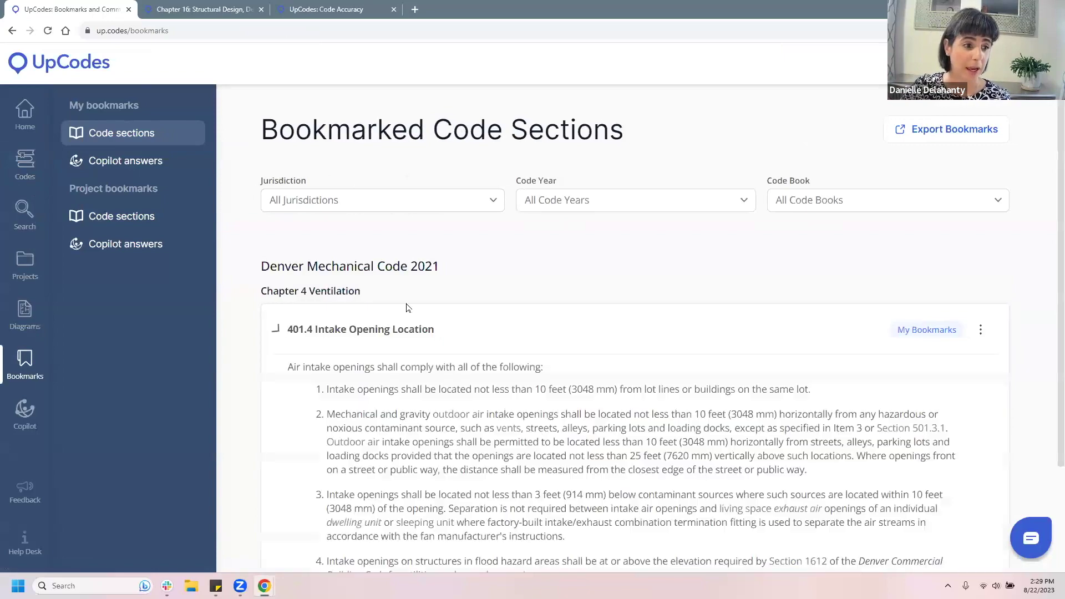
scroll(799, 304, "down", 3)
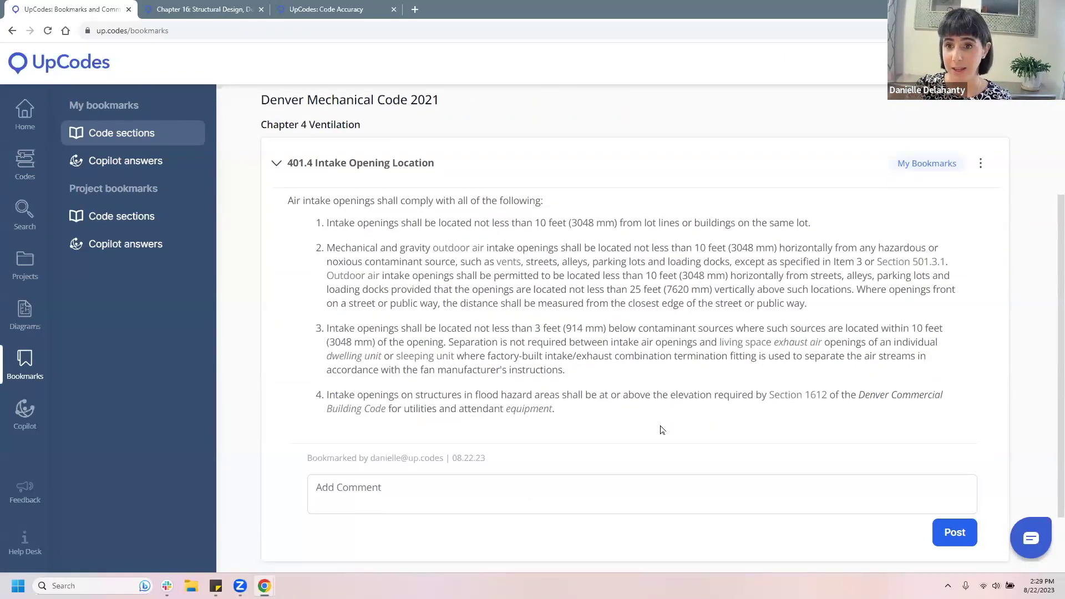
left_click(274, 165)
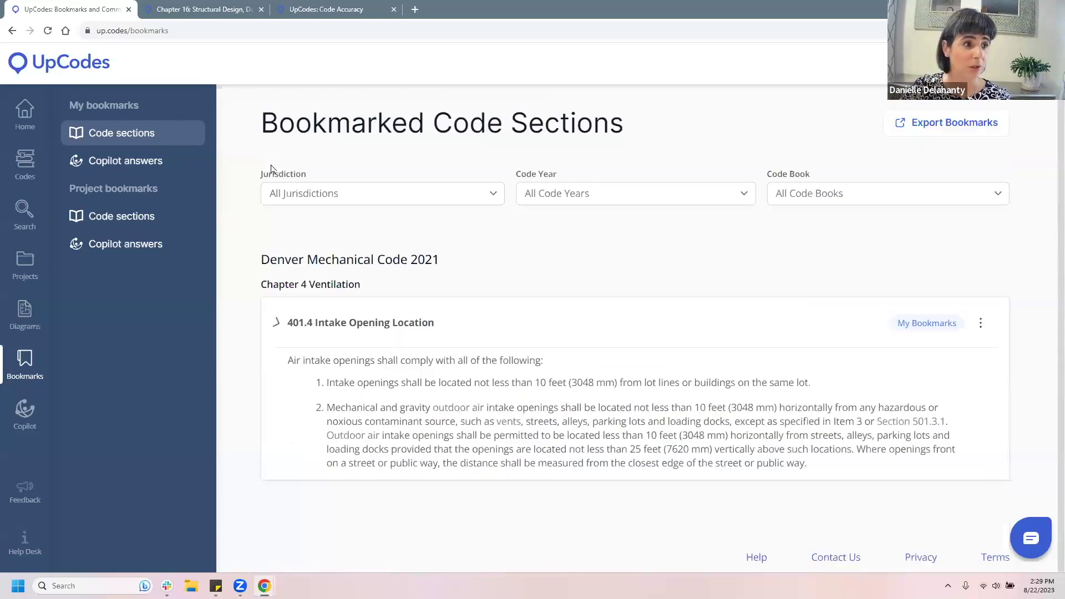
left_click(25, 162)
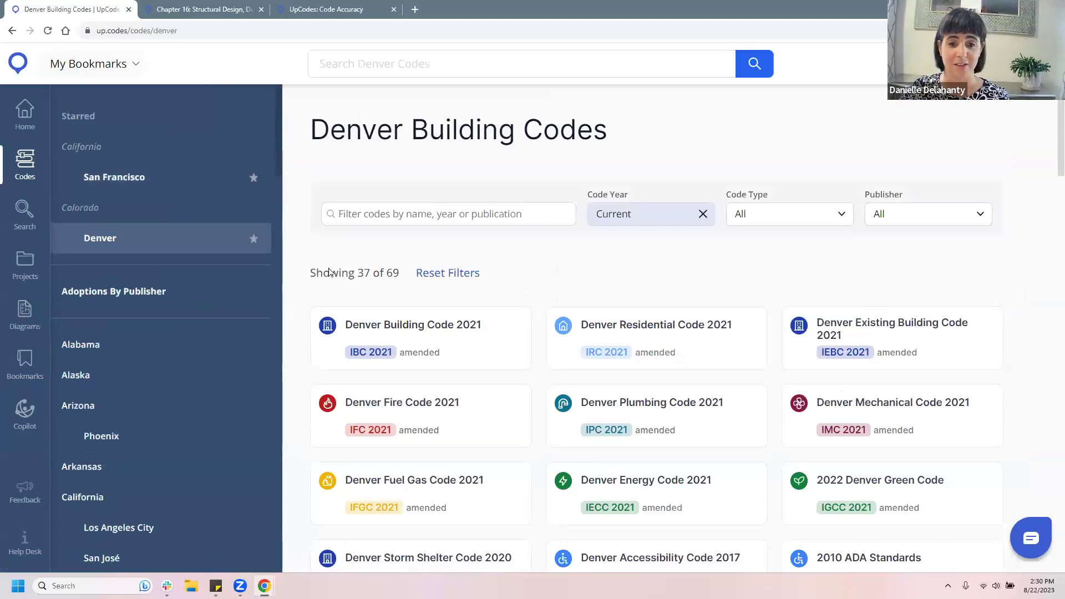
Go to Chapter 4 Ventilation in Denver Mechanical Code 2021 and start a comment on 401.4.
left_click(851, 433)
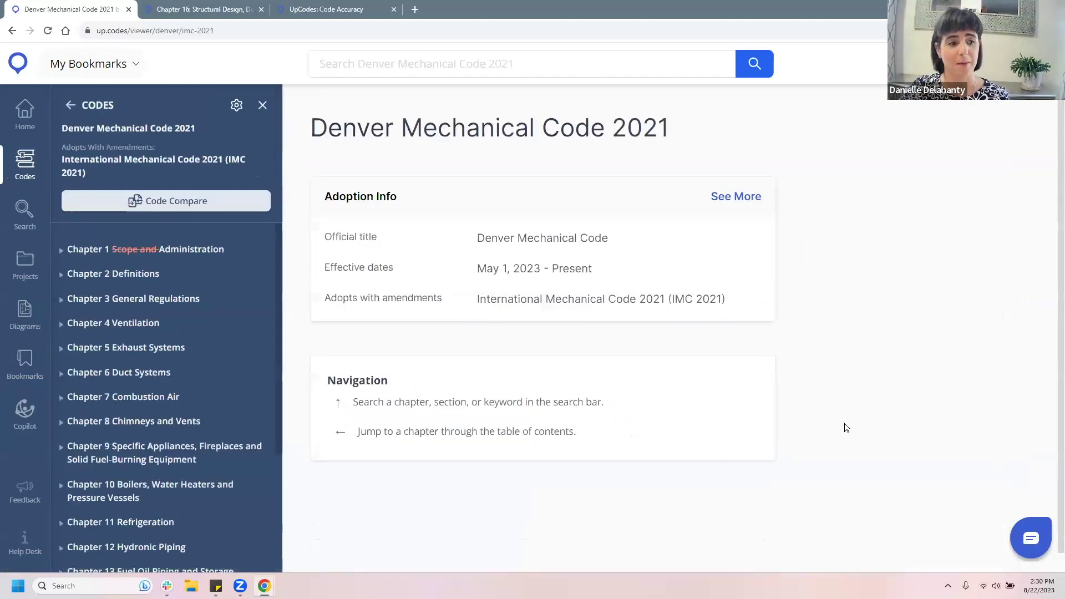
left_click(175, 328)
scroll(696, 432, "down", 5)
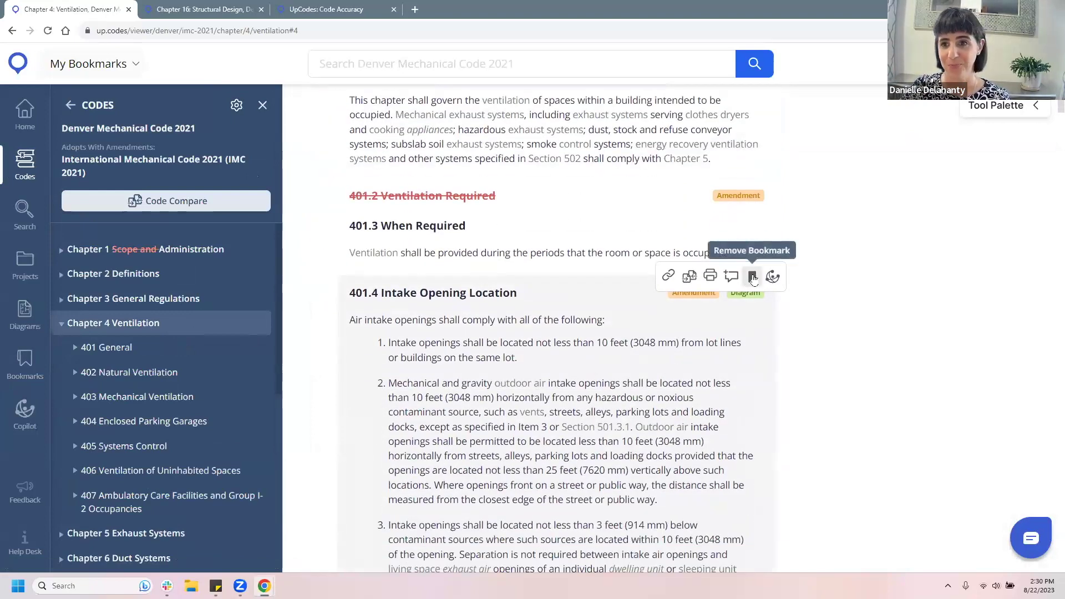
scroll(795, 300, "down", 2)
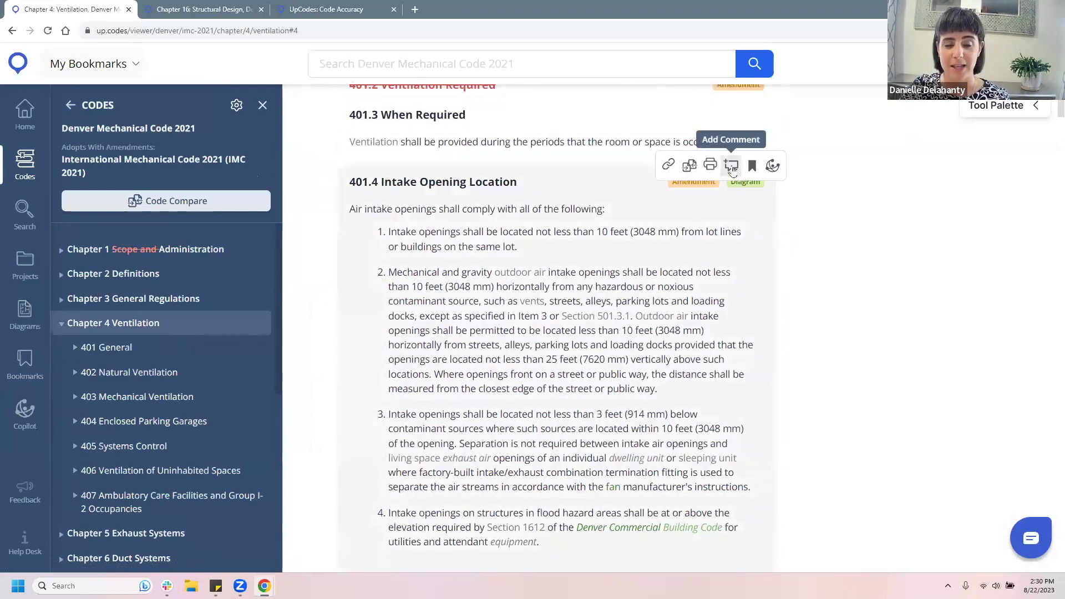
left_click(731, 165)
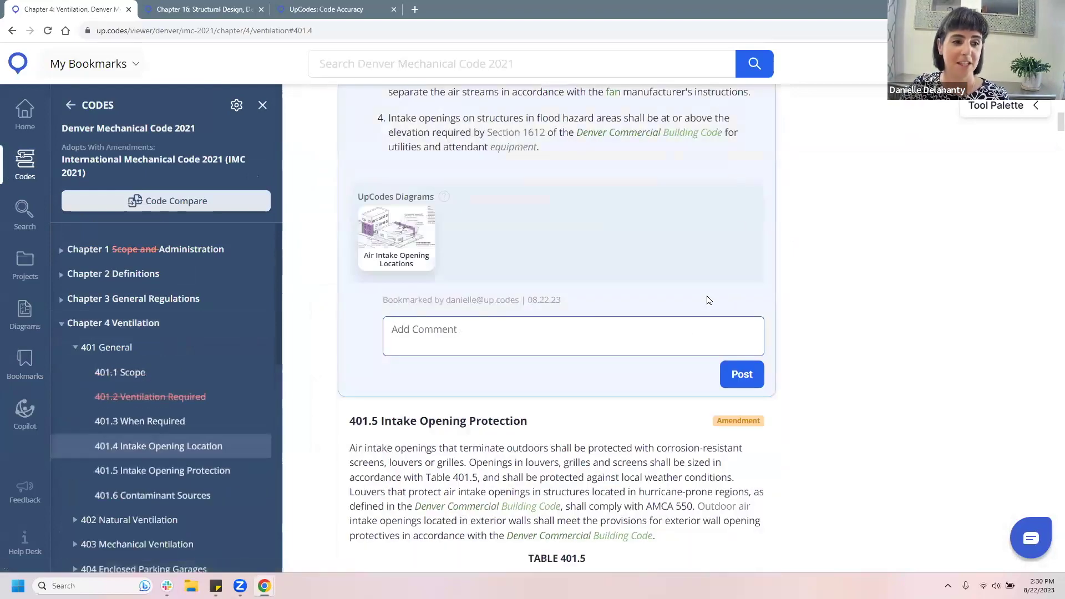
Post the comment "I don't understand Item 4?" on section 401.4 and return to its heading.
left_click(691, 337)
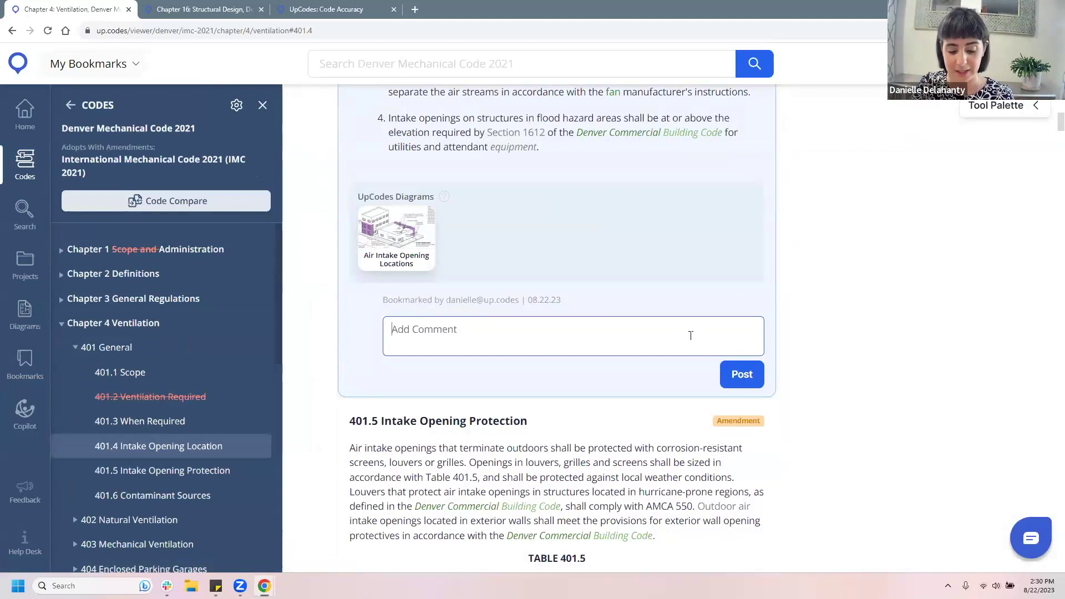
type("I don't un")
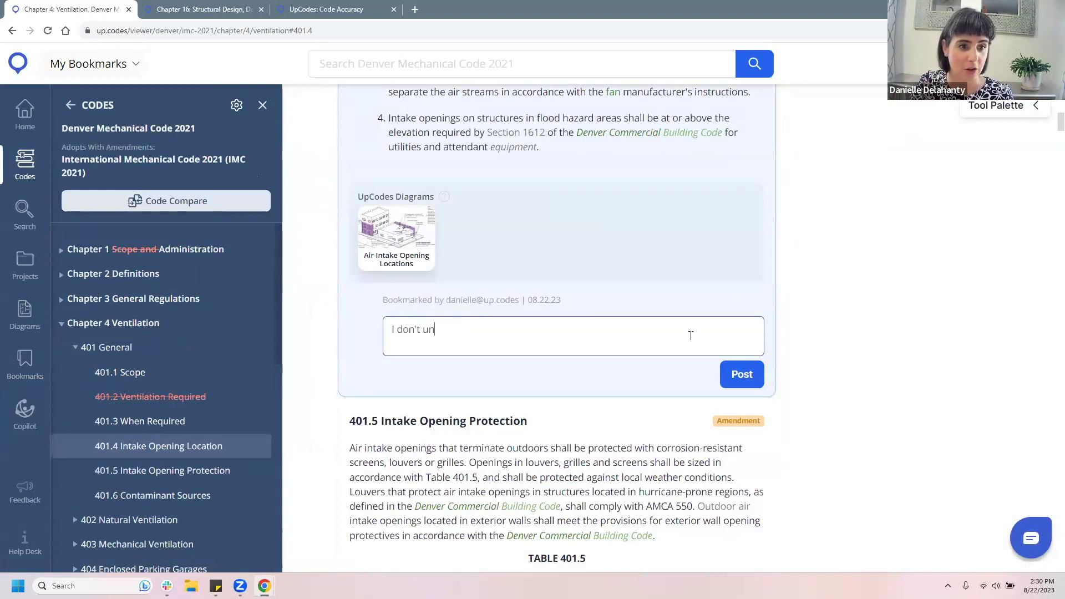
type("derstand Item ")
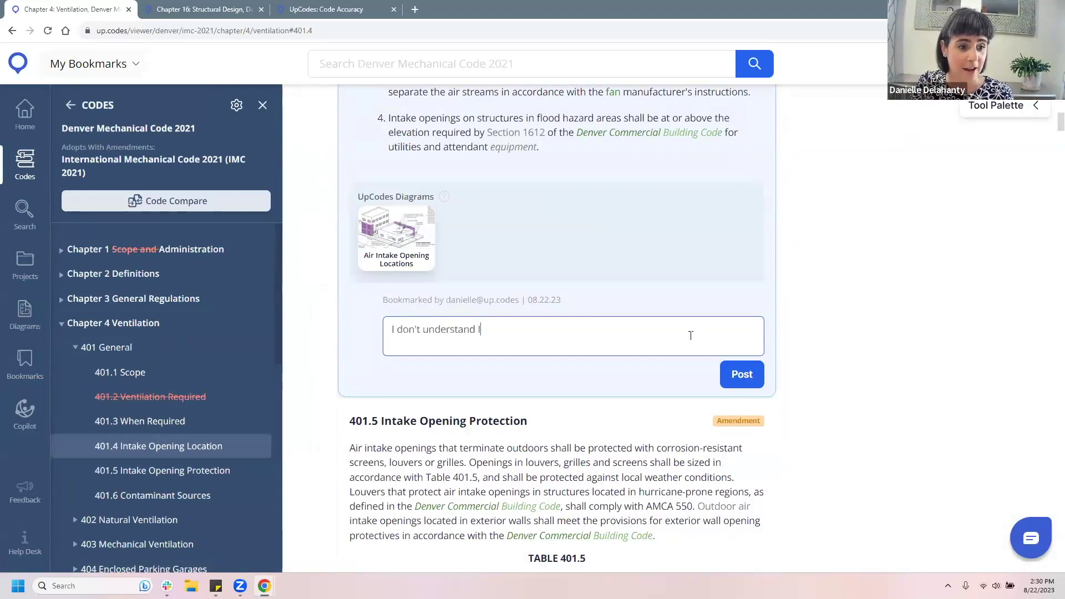
type("4?")
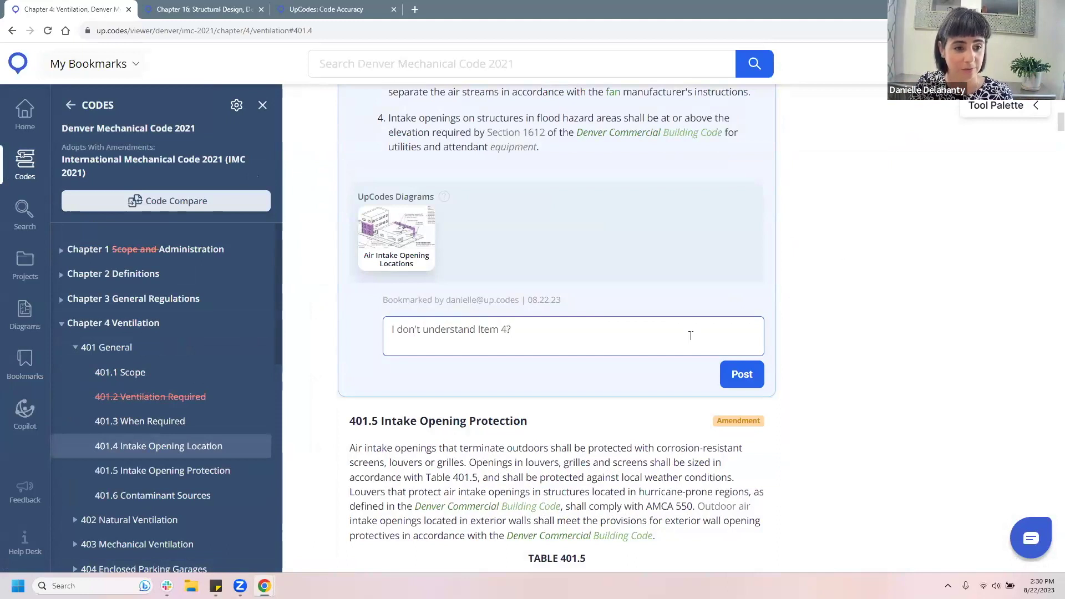
left_click(740, 373)
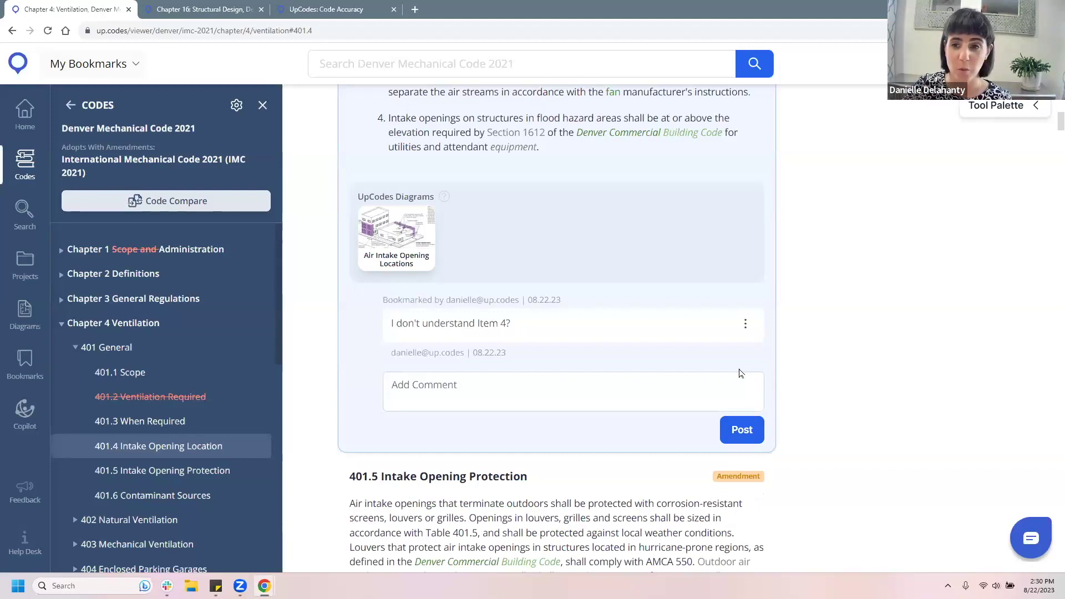
scroll(741, 373, "up", 1)
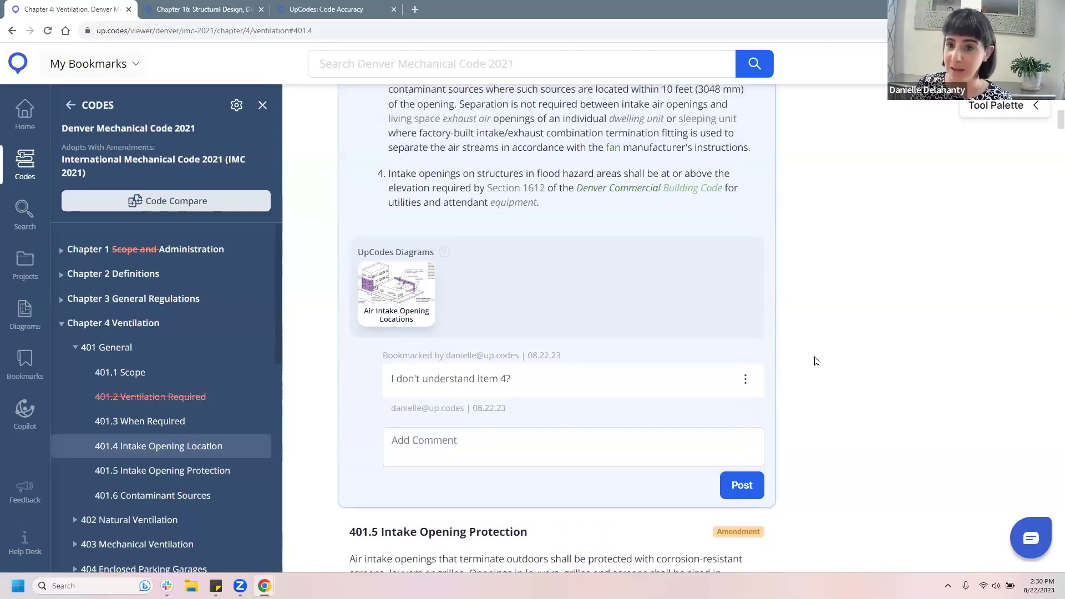
scroll(815, 362, "up", 1)
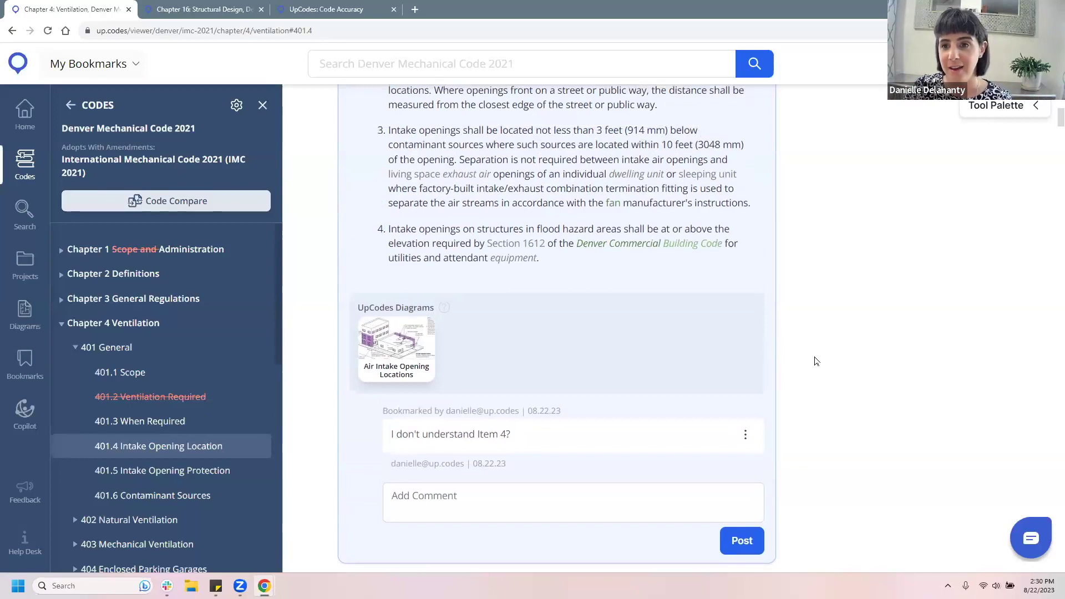
scroll(785, 343, "up", 1)
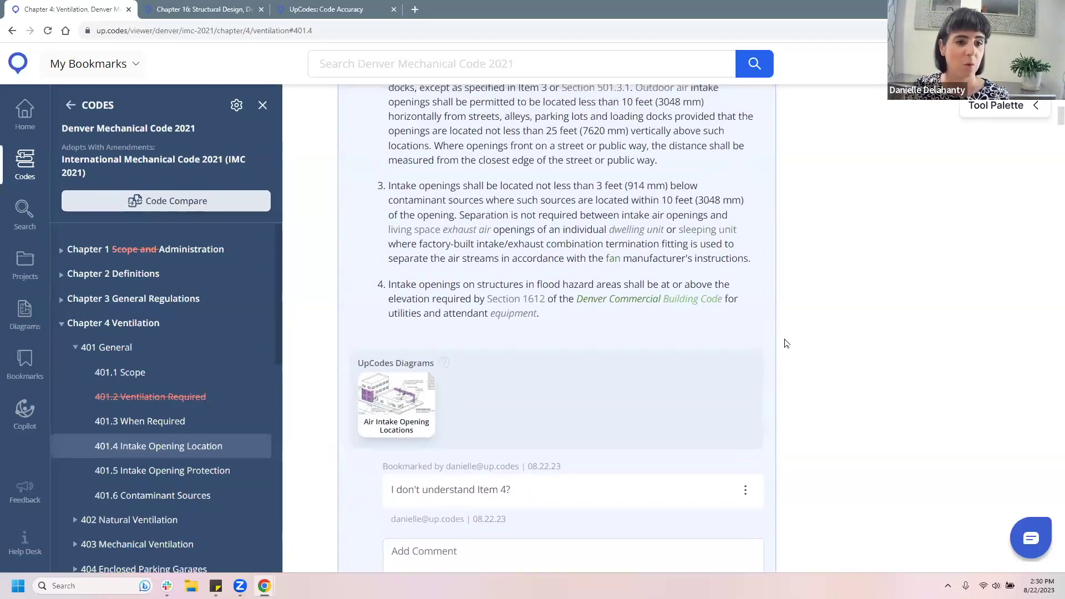
scroll(786, 343, "up", 4)
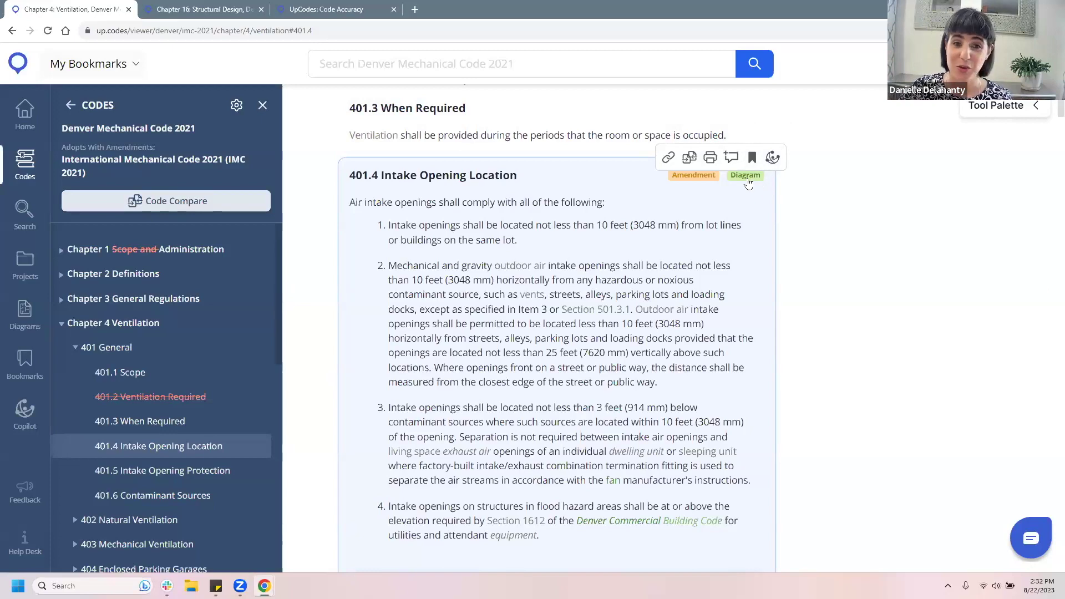
scroll(753, 186, "down", 4)
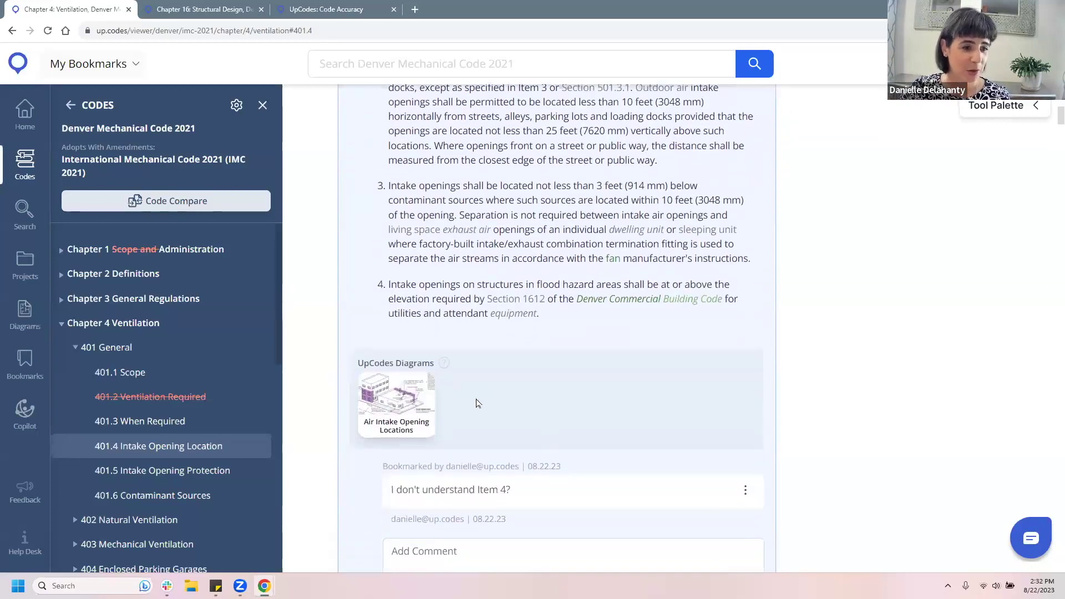
left_click(396, 394)
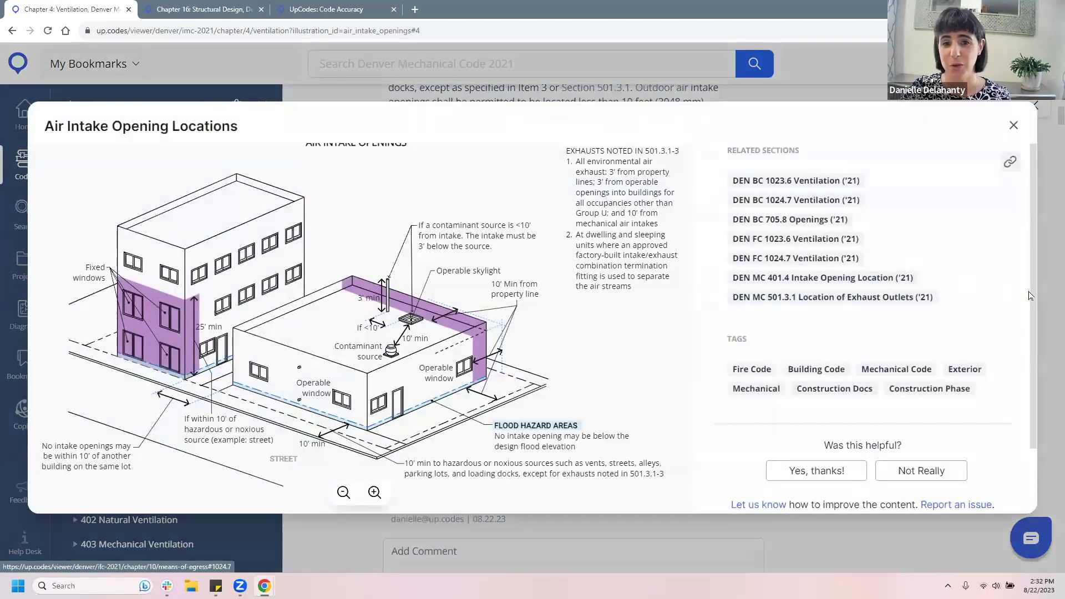
Zoom out on the Air Intake Opening Locations diagram, copy its shareable link, and close it.
left_click(345, 493)
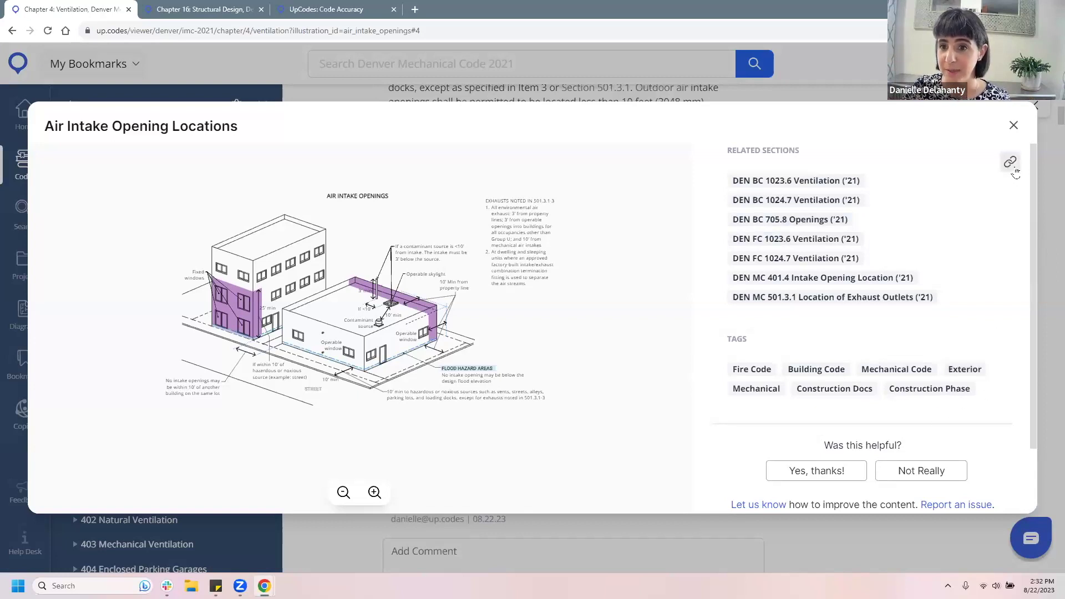
left_click(1010, 162)
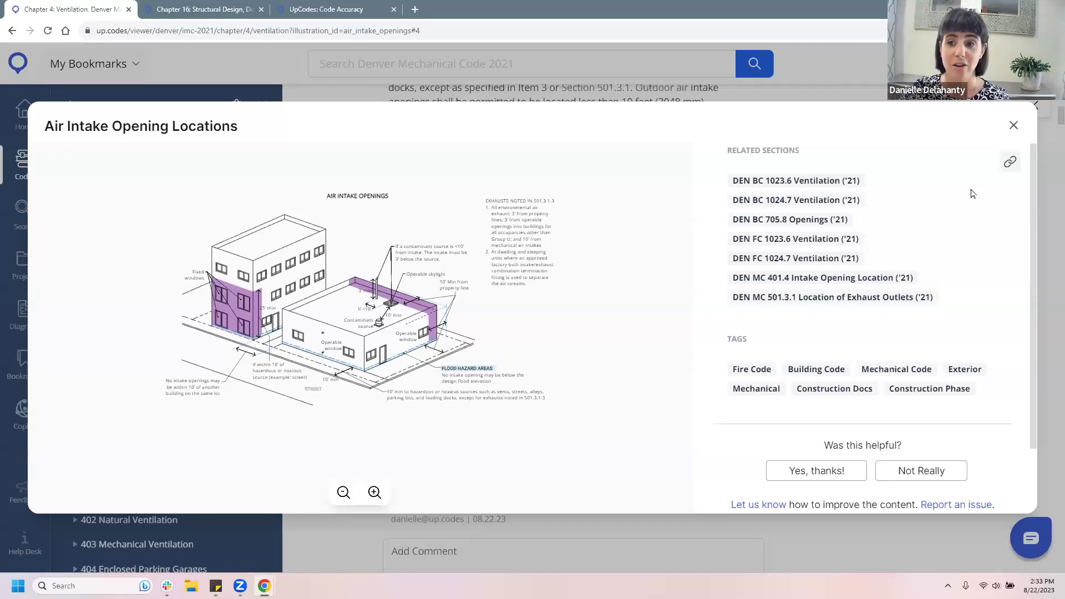
left_click(1014, 125)
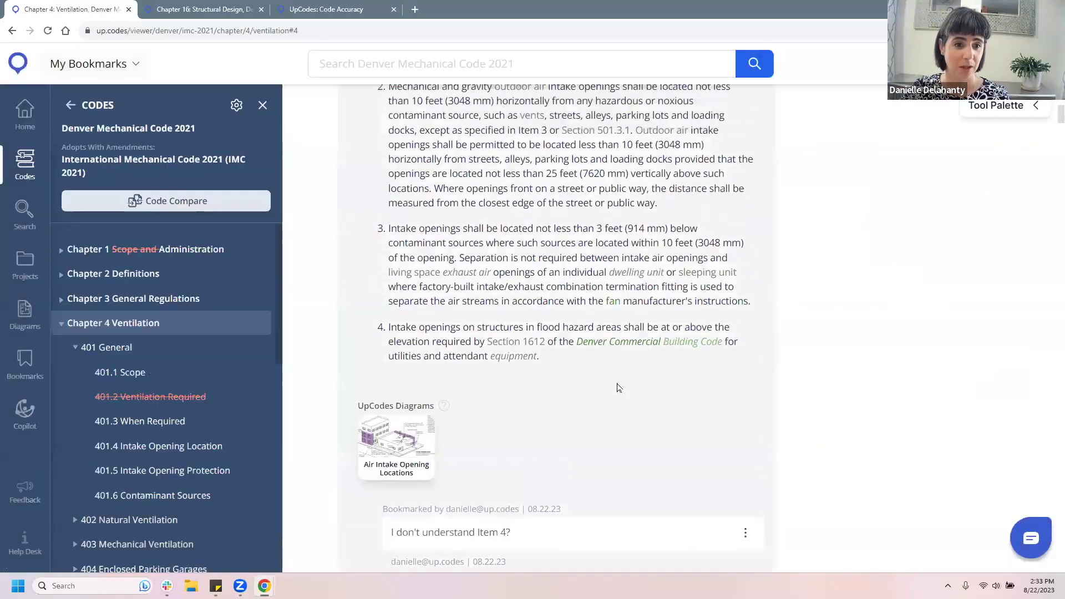
scroll(619, 387, "up", 3)
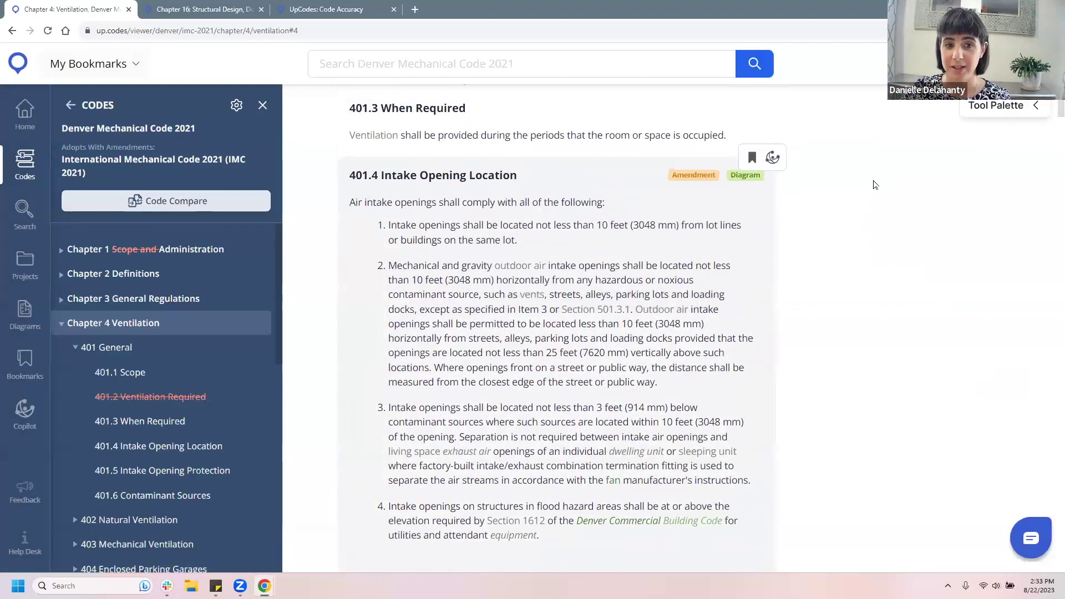
scroll(866, 200, "up", 1)
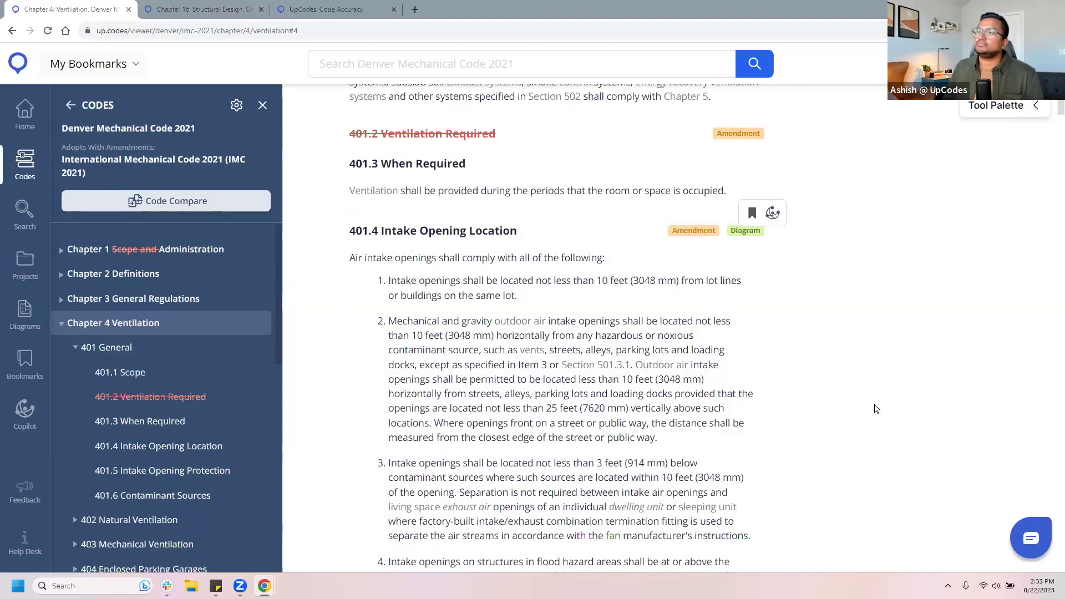
Remove the bookmark from section 401.4 Intake Opening Location.
scroll(864, 355, "up", 1)
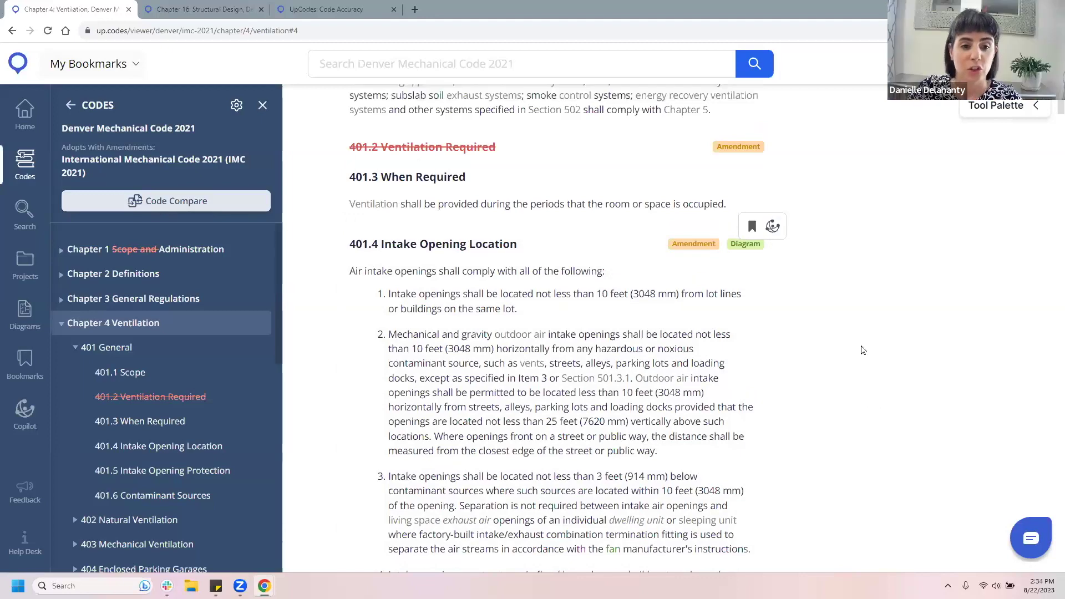
scroll(864, 352, "down", 3)
scroll(862, 350, "up", 1)
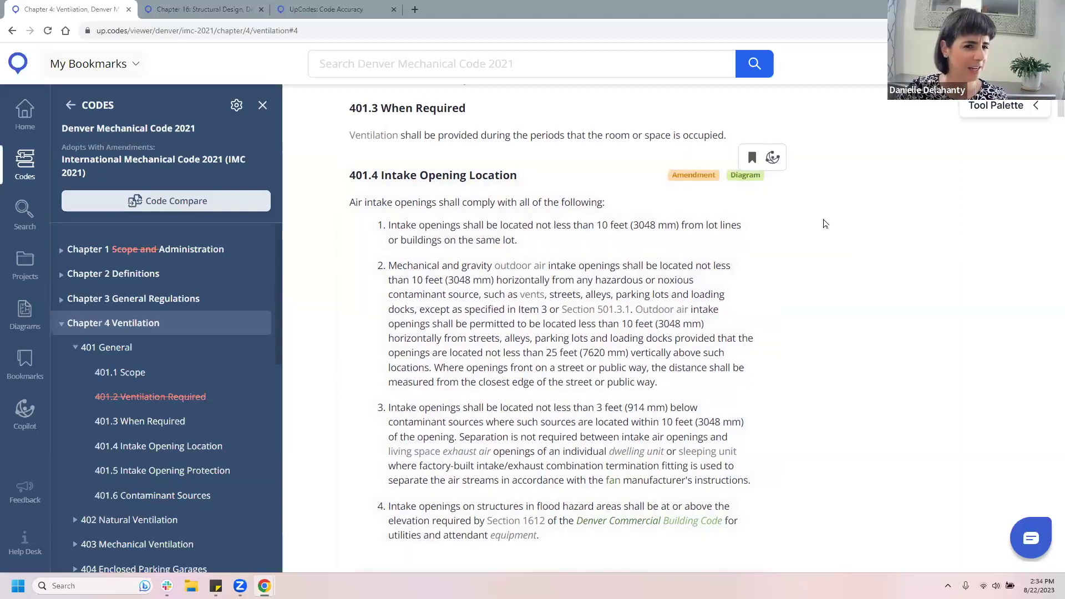
left_click(755, 160)
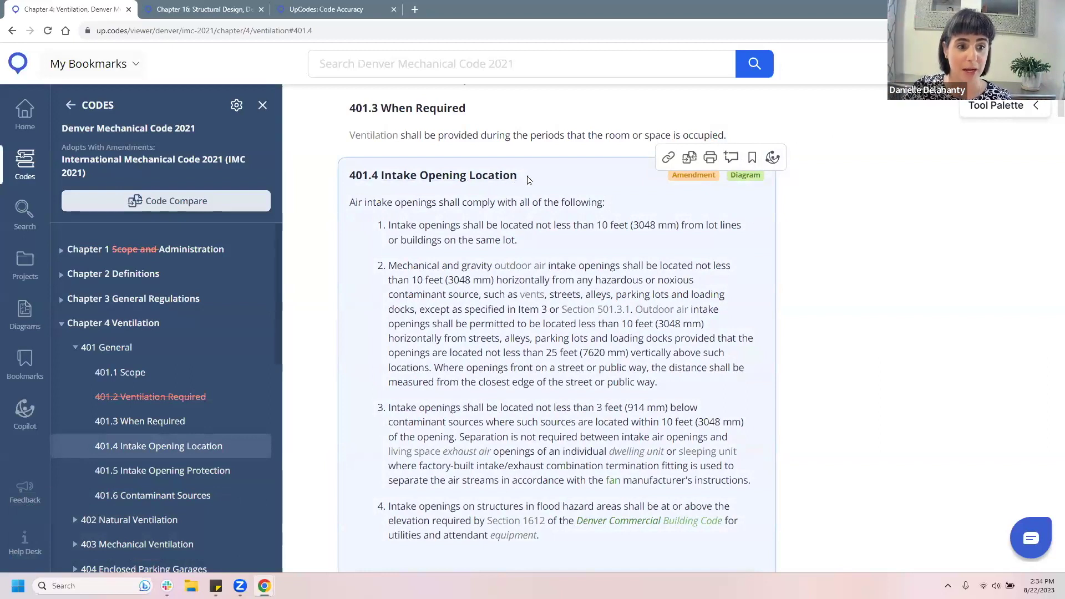
Read the Amendment tag note on section 401.4.
scroll(745, 252, "down", 1)
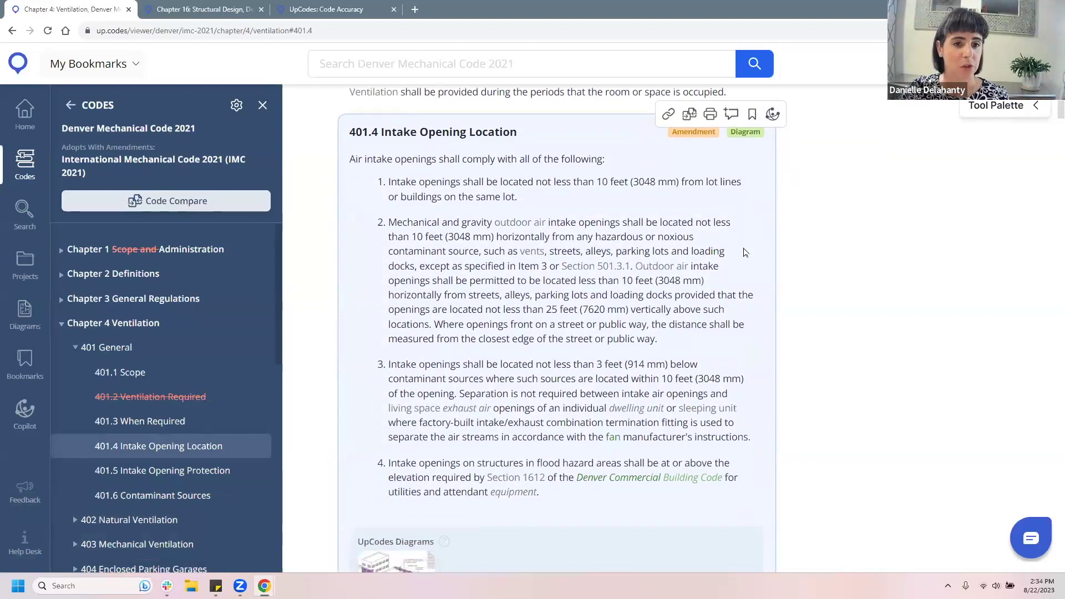
scroll(745, 252, "up", 1)
mouse_move(704, 183)
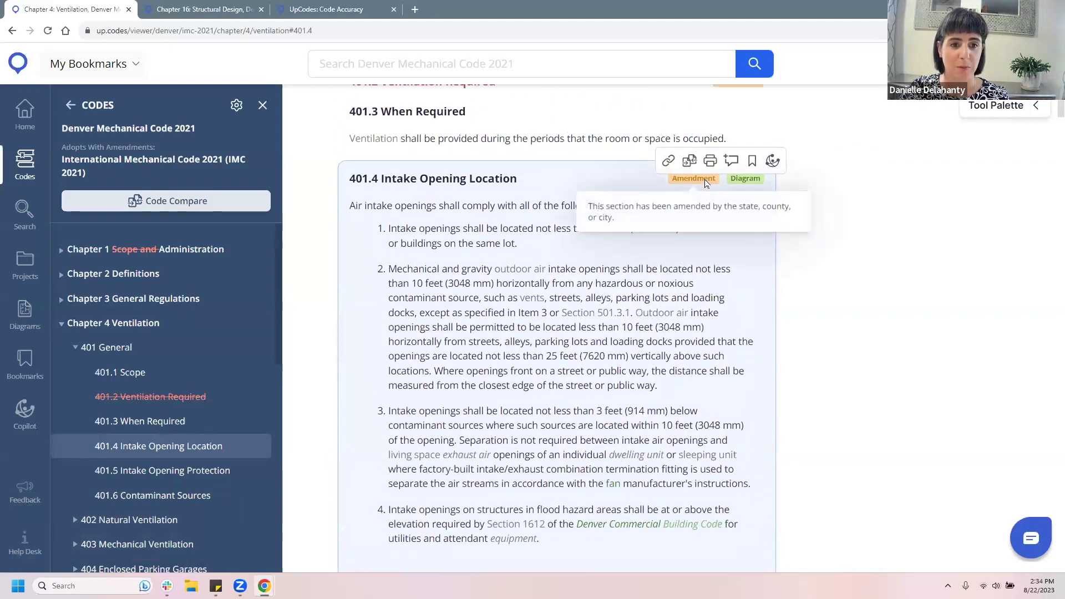
scroll(704, 183, "up", 4)
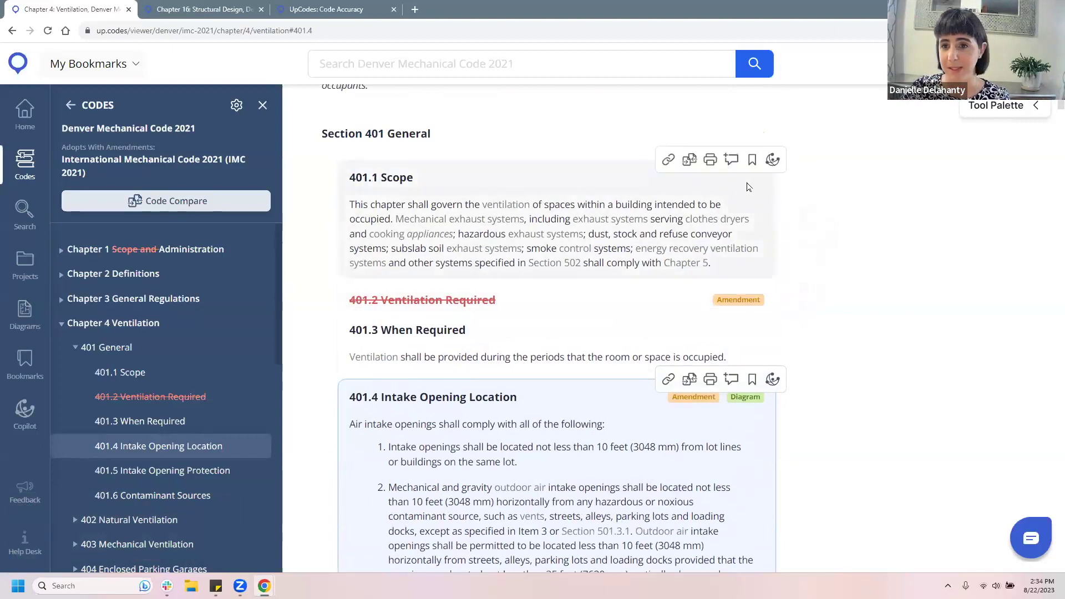
scroll(807, 191, "down", 1)
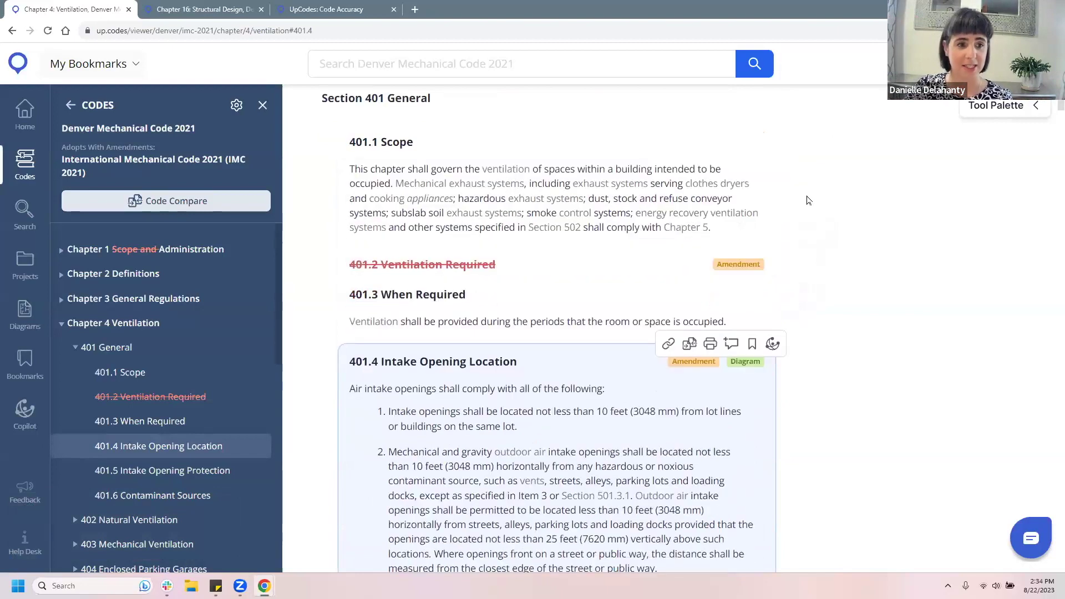
scroll(807, 199, "down", 3)
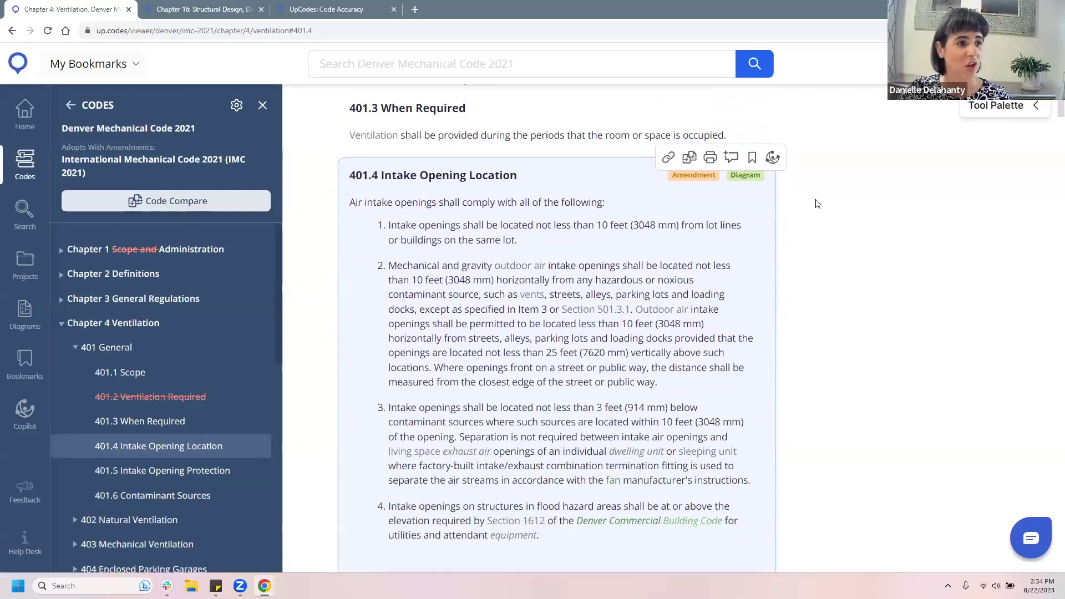
Confirm amendment styling as green for amended text and red for deleted sections.
left_click(237, 107)
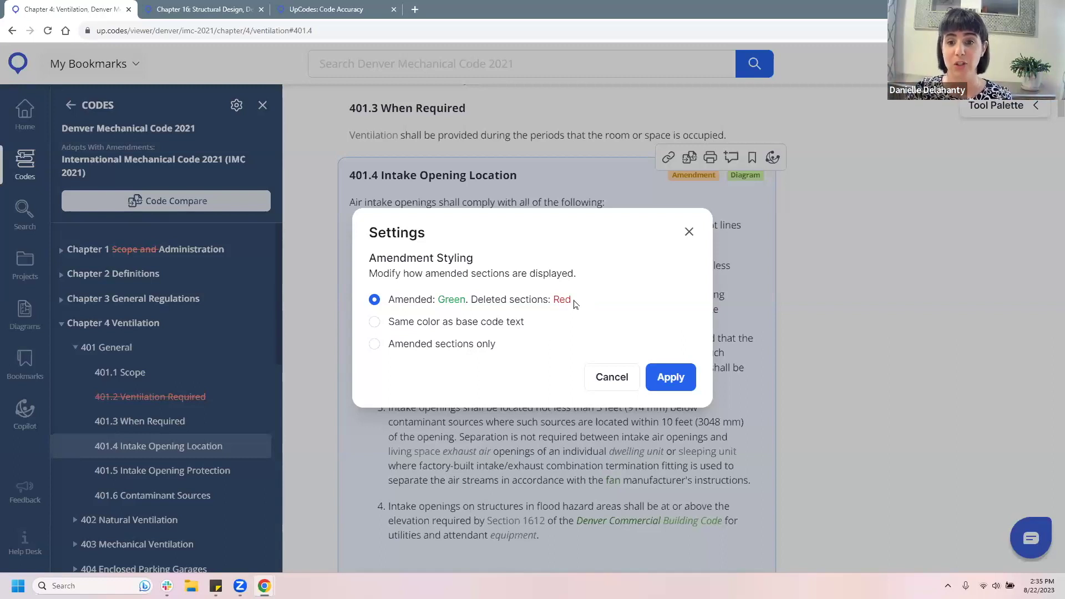
left_click(686, 380)
scroll(914, 364, "down", 1)
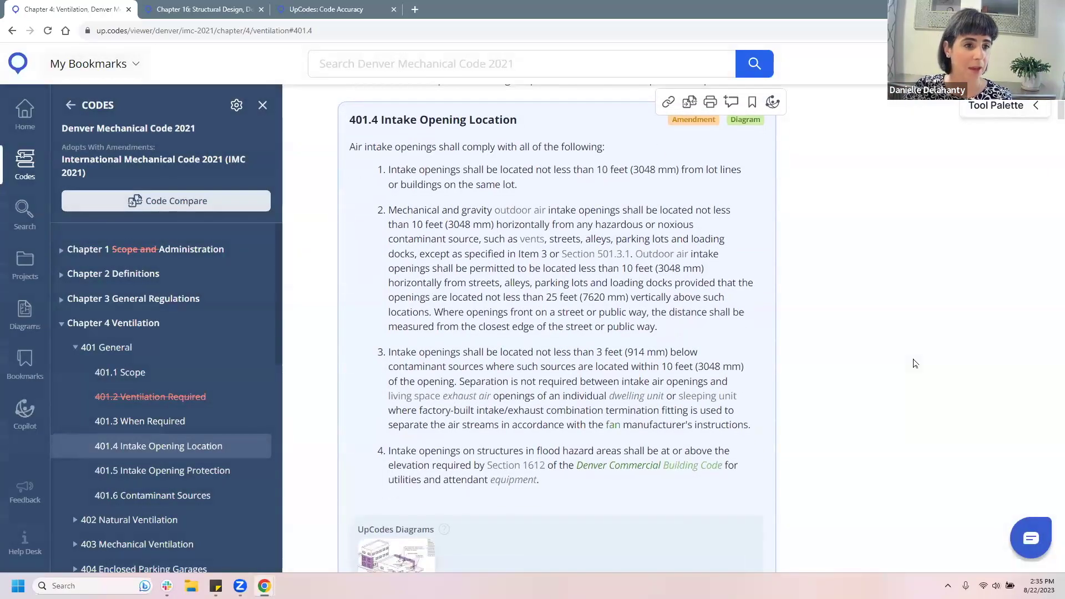
scroll(889, 356, "up", 1)
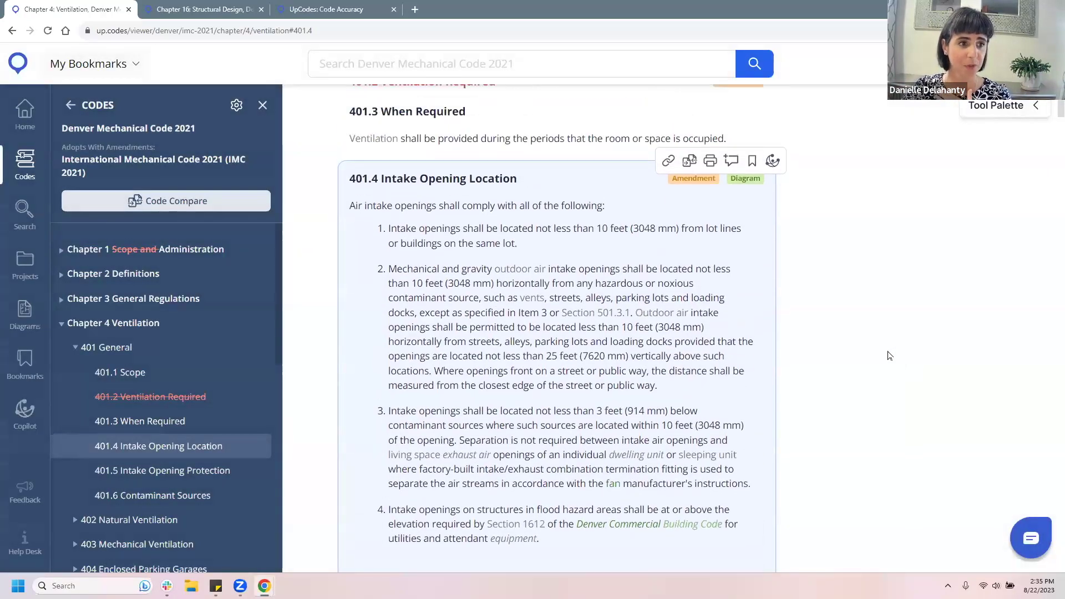
scroll(889, 355, "up", 3)
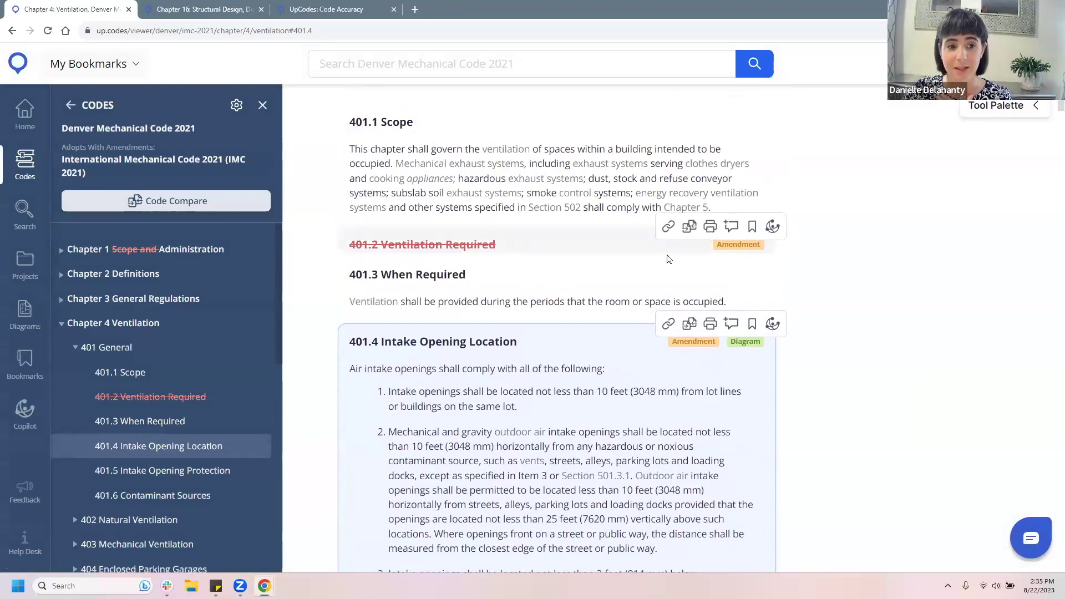
mouse_move(758, 252)
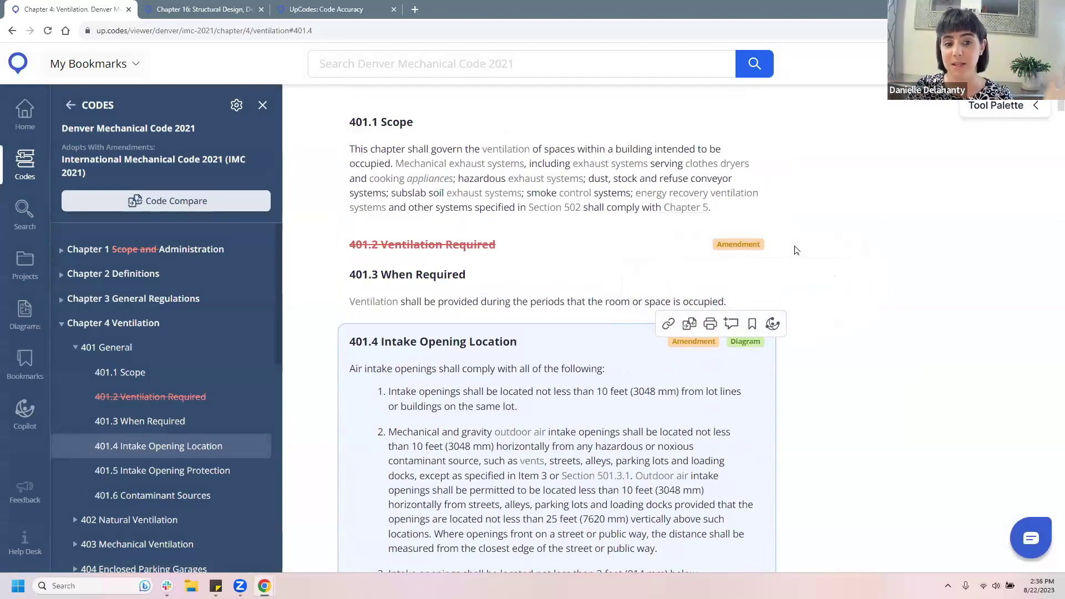
scroll(797, 250, "down", 3)
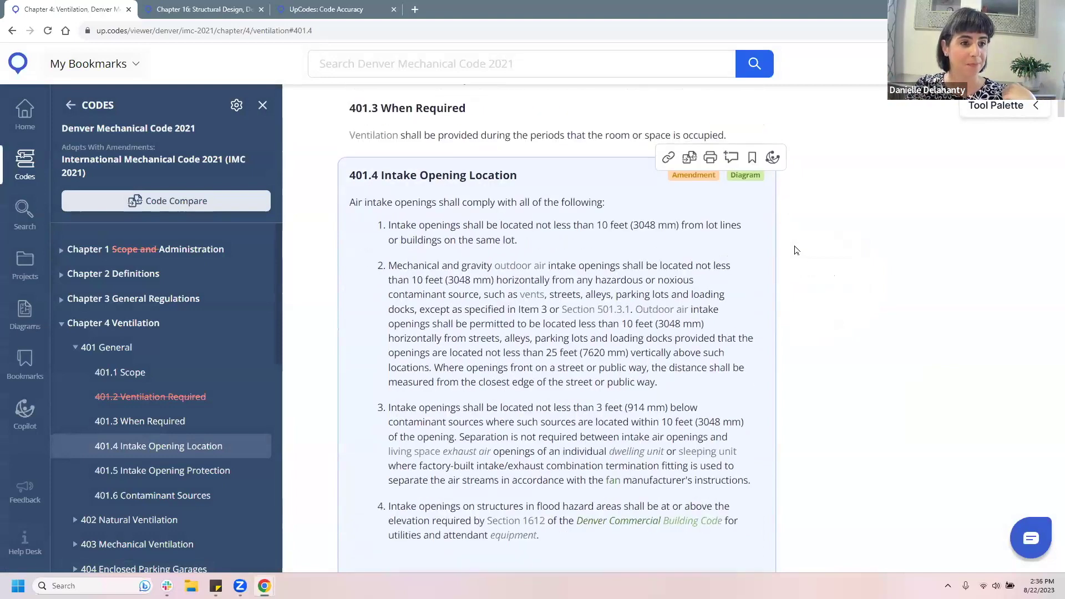
scroll(797, 250, "down", 1)
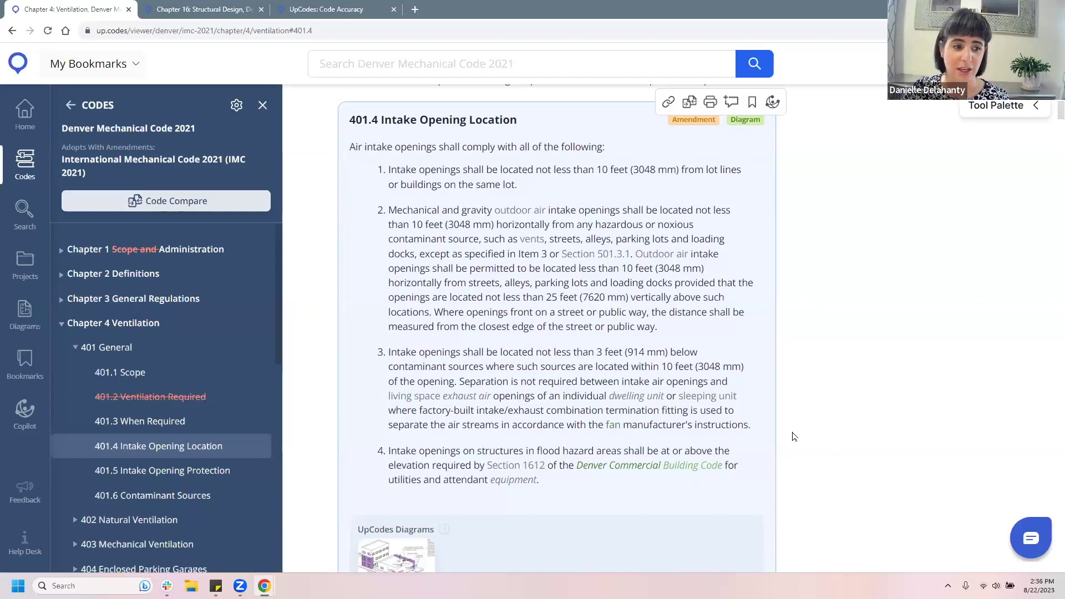
scroll(719, 378, "down", 4)
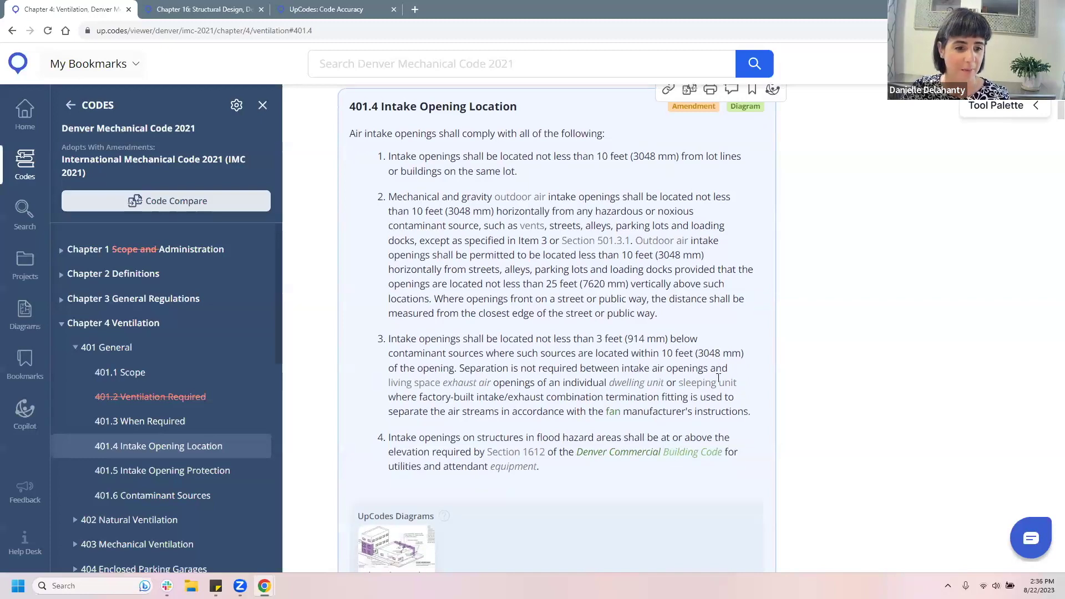
Scroll past 401.5 and 401.6 to the amended section 402.2 Ventilation Area Required.
scroll(718, 378, "down", 9)
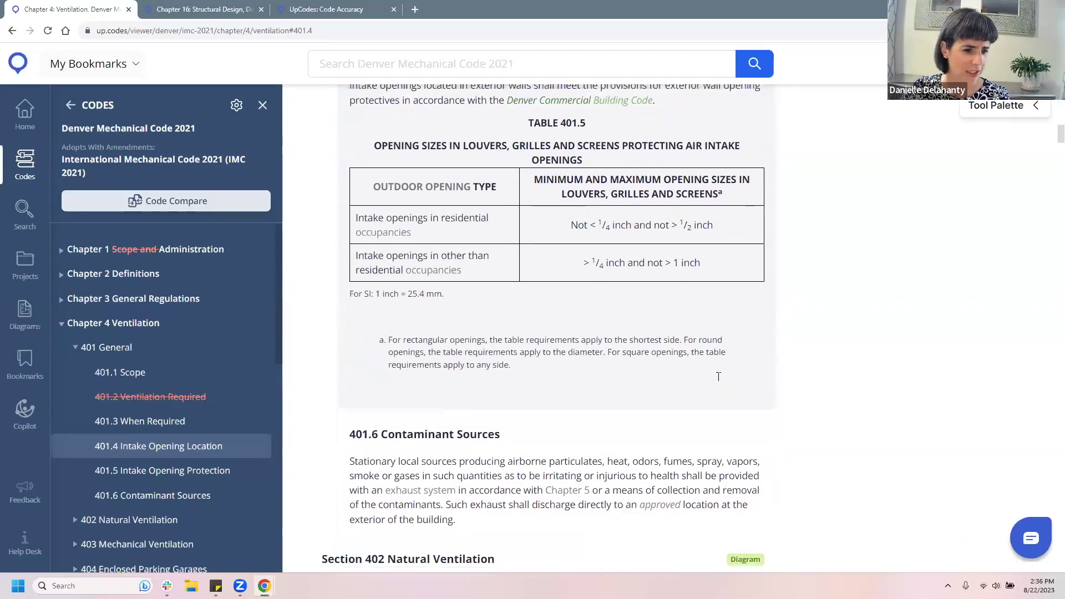
scroll(720, 381, "down", 8)
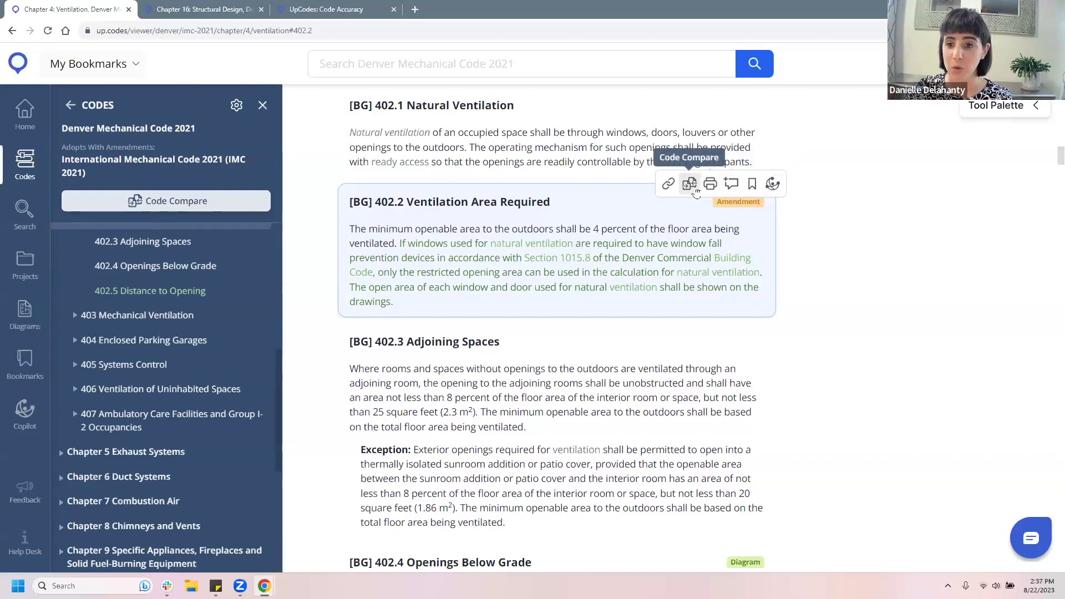
Set up a Code Compare of section 402.2 against Denver Mechanical Code 2018.
left_click(690, 184)
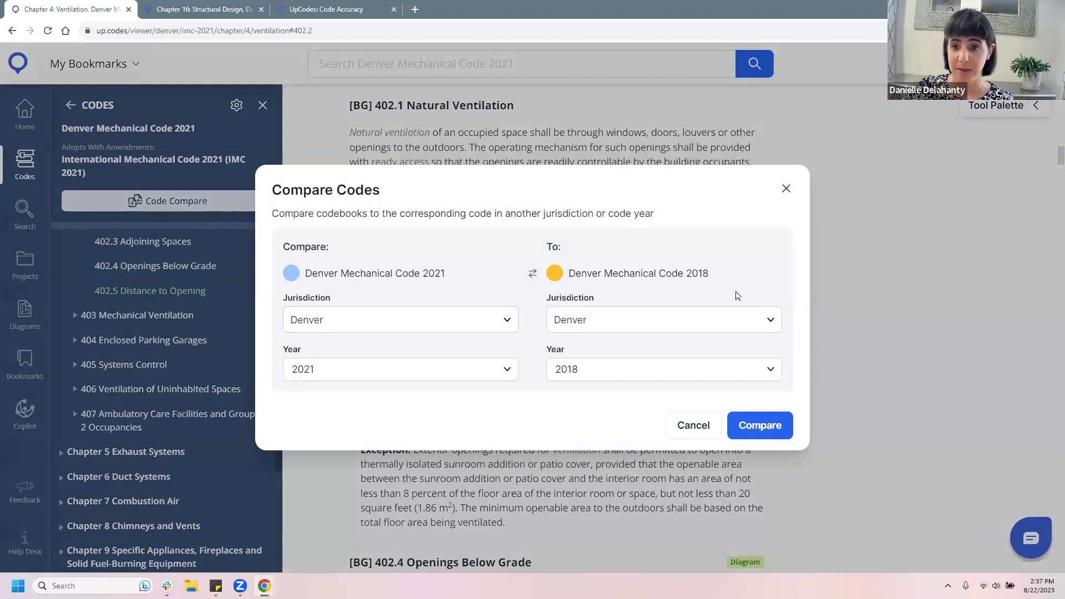
left_click(770, 422)
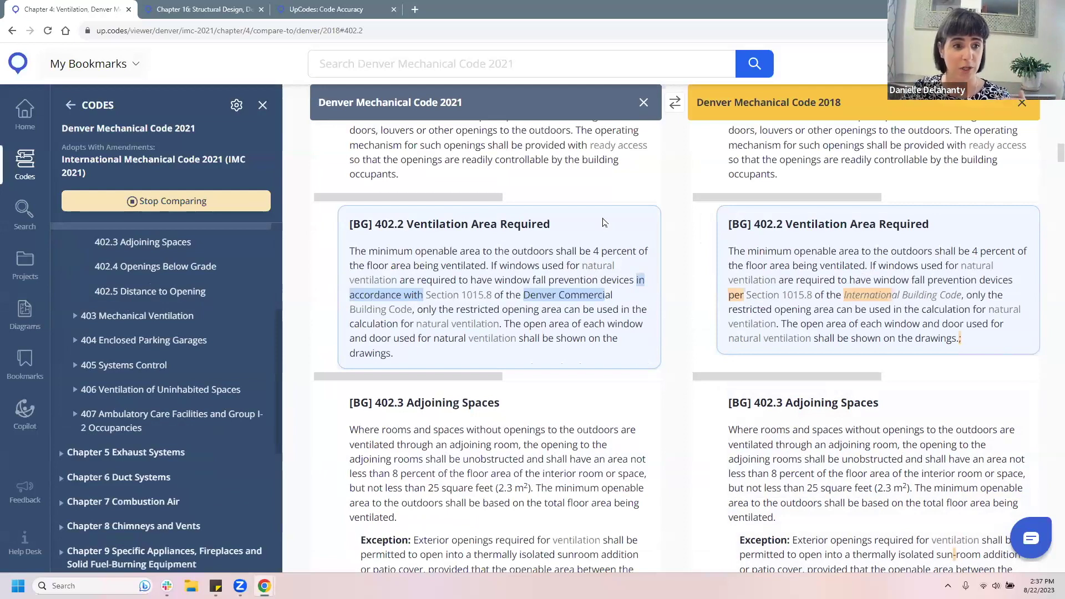
Review the highlighted 401.4 differences between the 2021 and 2018 codes, then exit the comparison.
scroll(604, 222, "down", 1)
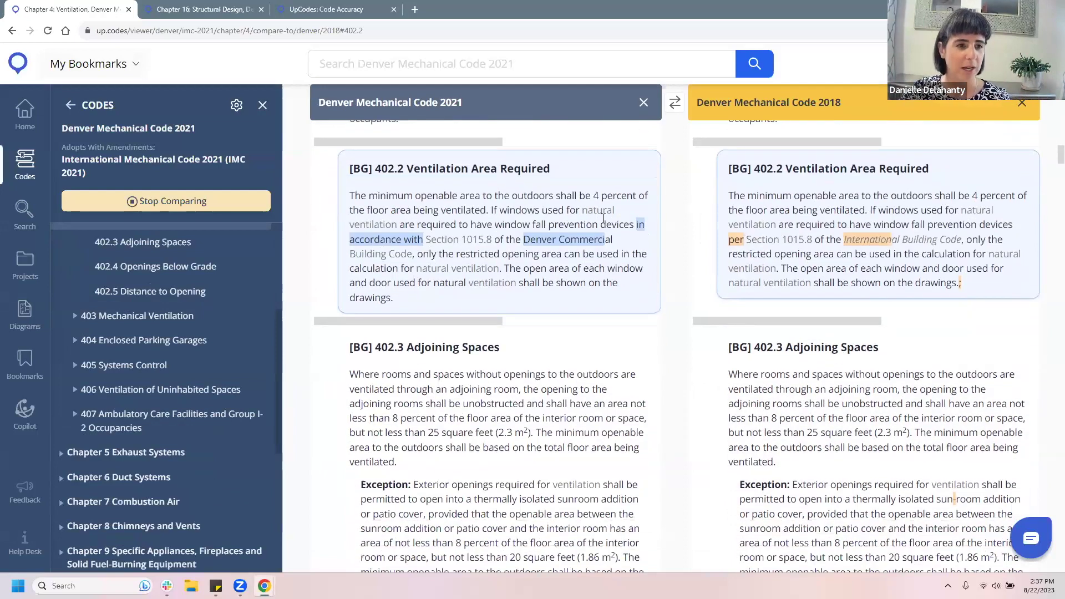
scroll(614, 219, "up", 9)
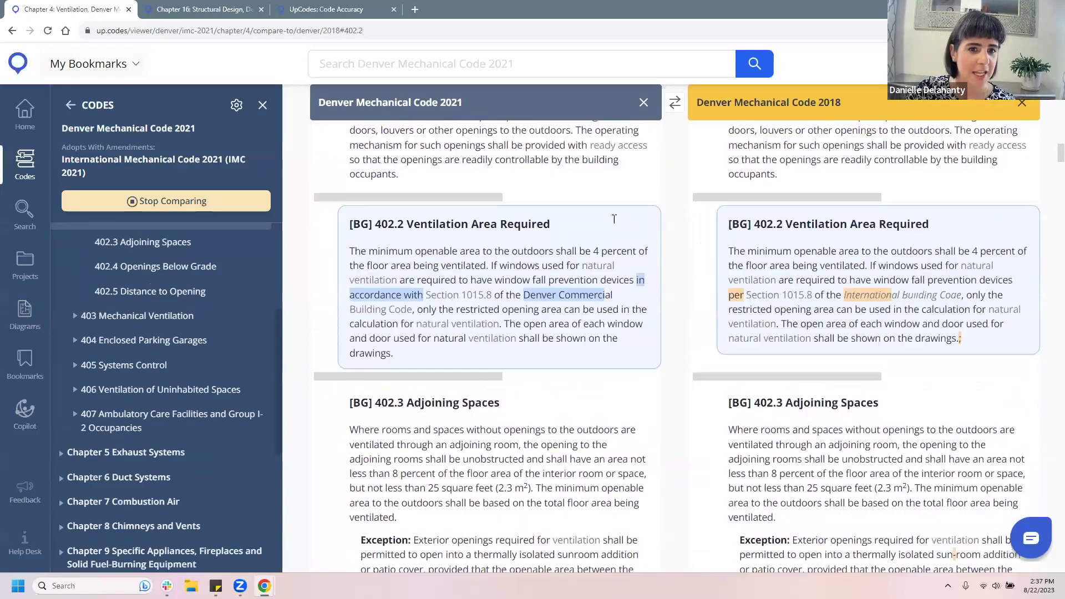
scroll(614, 219, "up", 8)
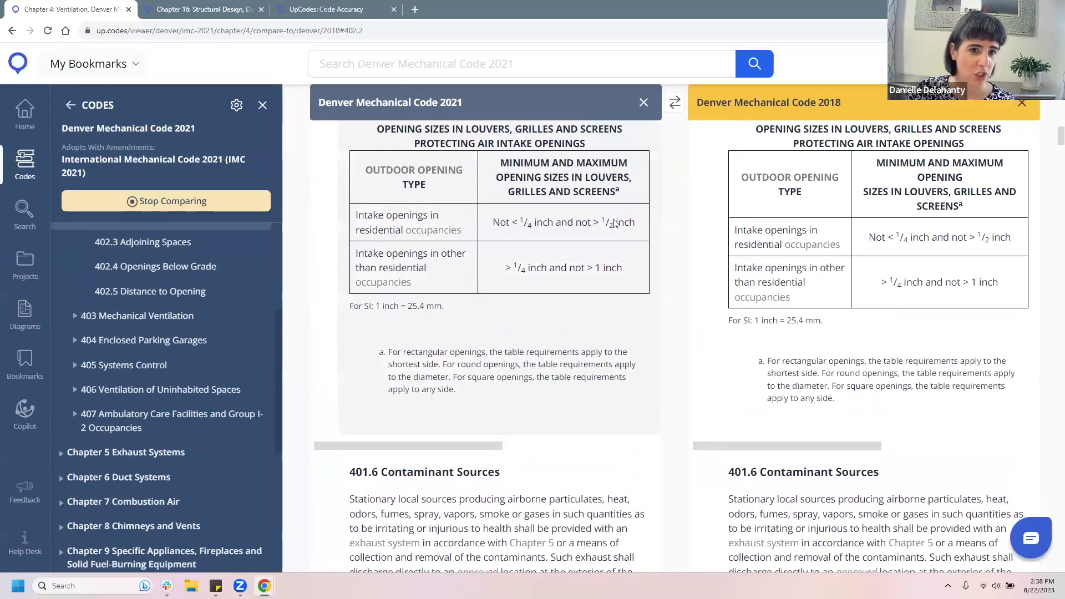
scroll(614, 222, "up", 5)
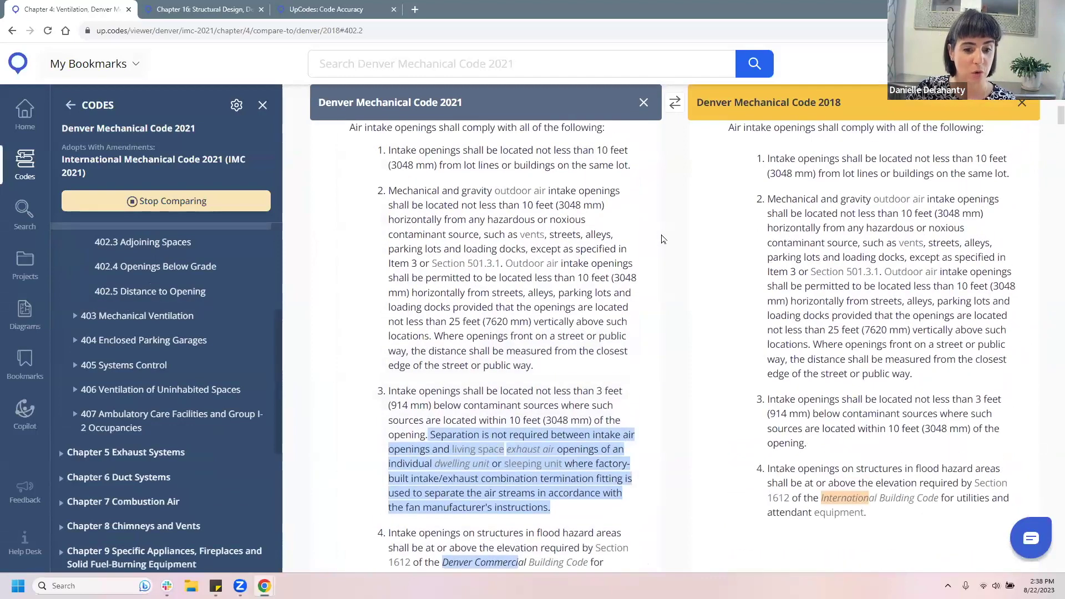
scroll(664, 239, "up", 1)
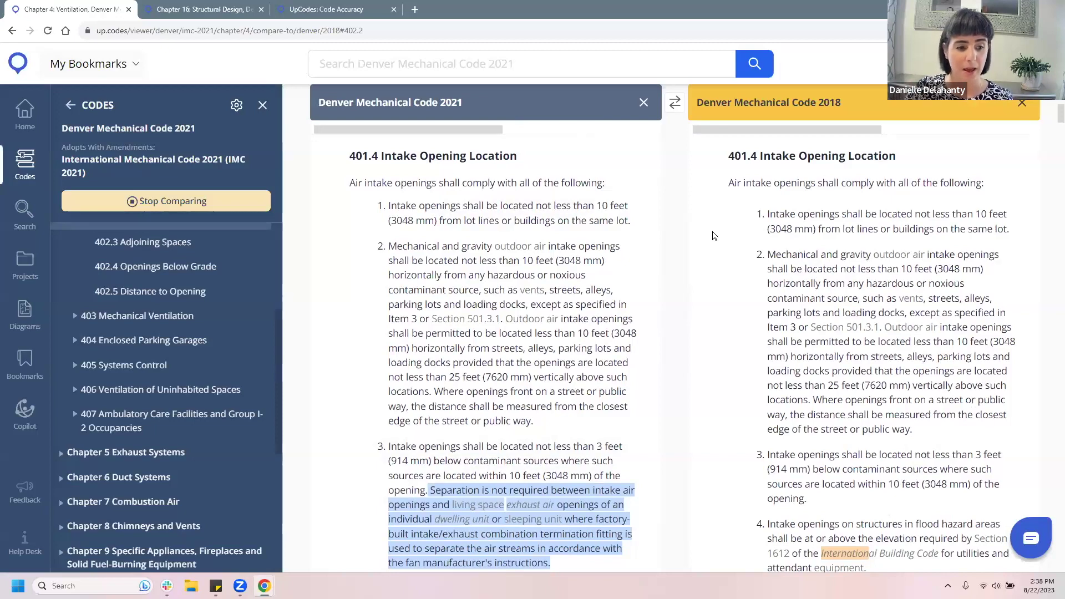
scroll(712, 240, "down", 1)
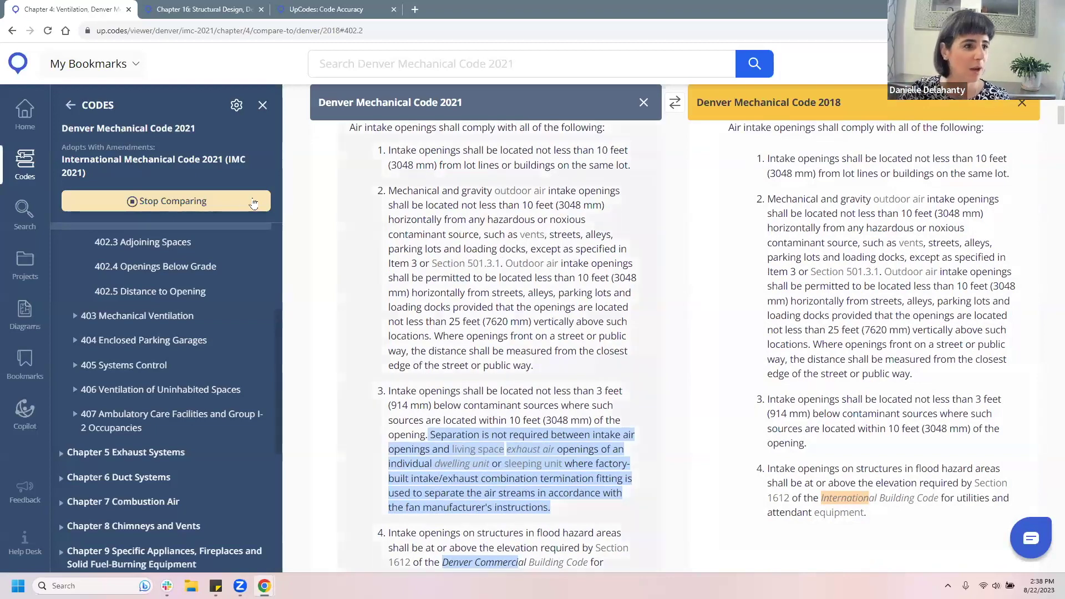
left_click(200, 205)
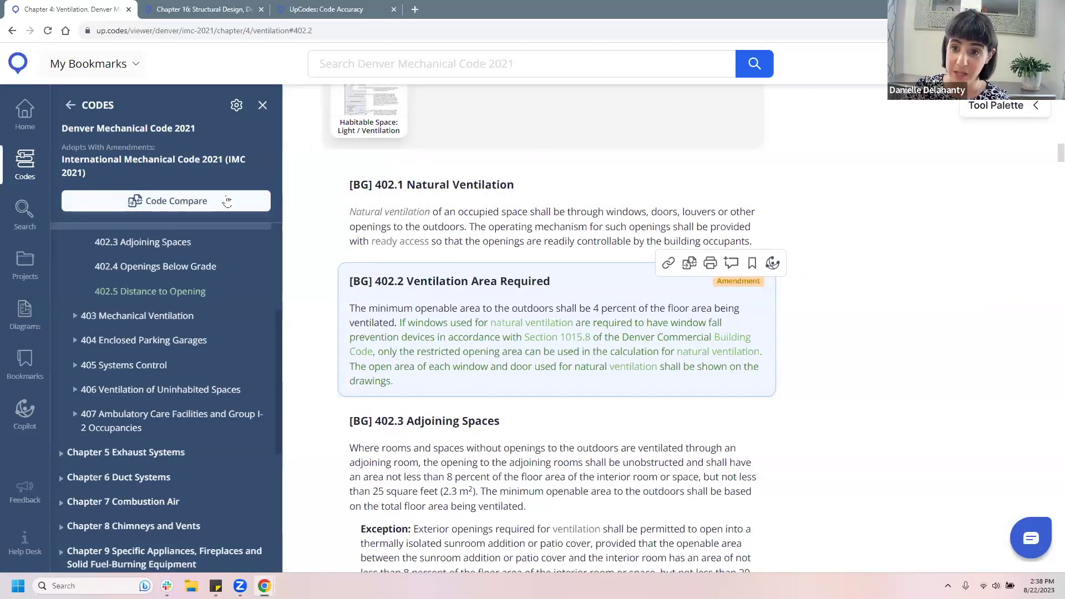
Compare Denver Mechanical Code 2021 side by side with the Oregon 2021 code.
left_click(227, 201)
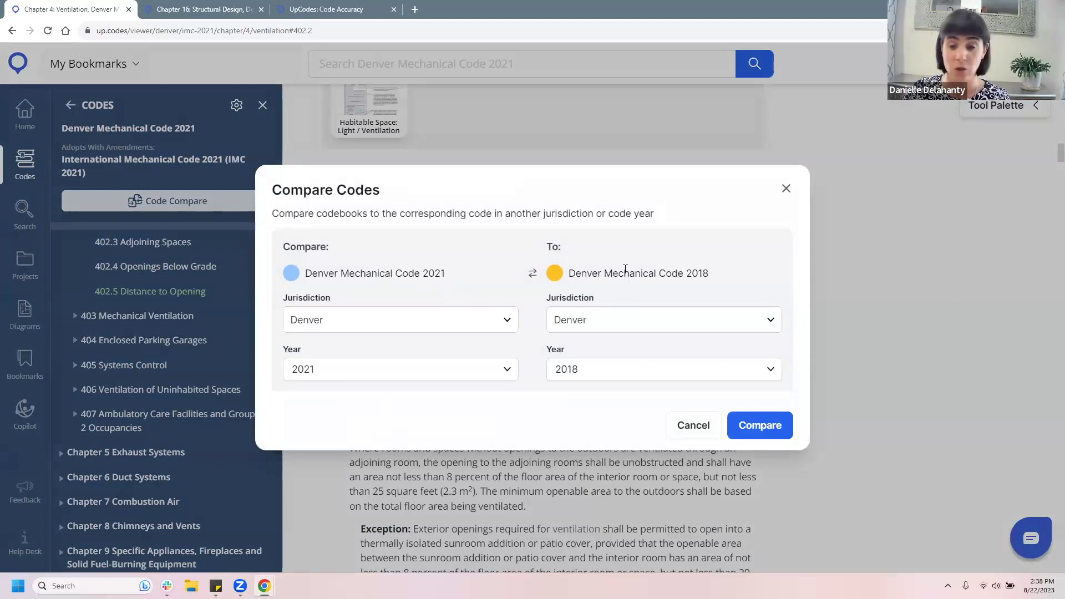
left_click(655, 319)
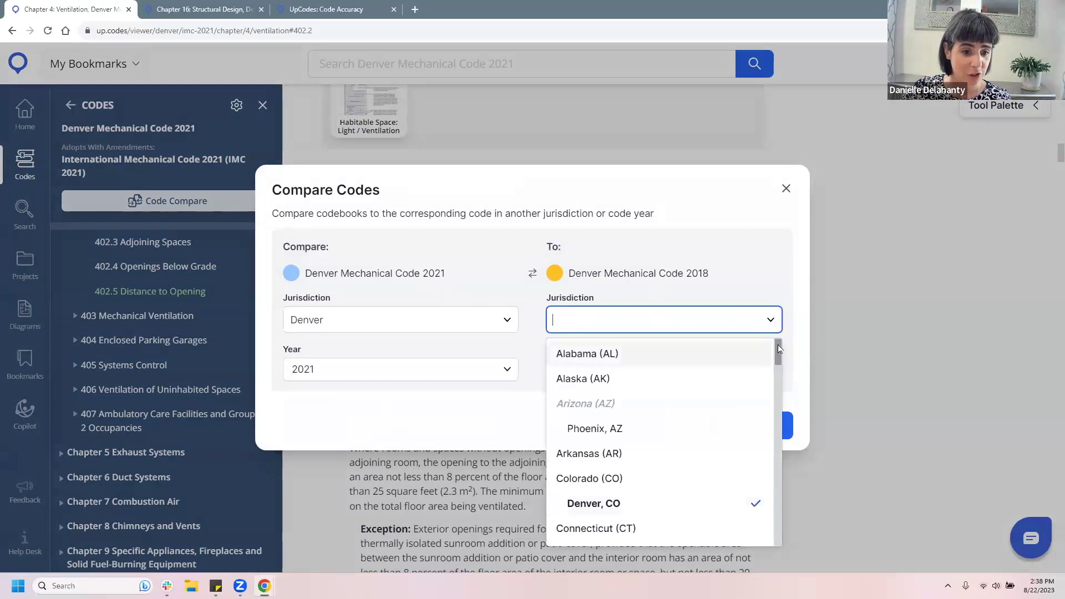
left_click_drag(777, 345, 778, 457)
scroll(778, 457, "down", 3)
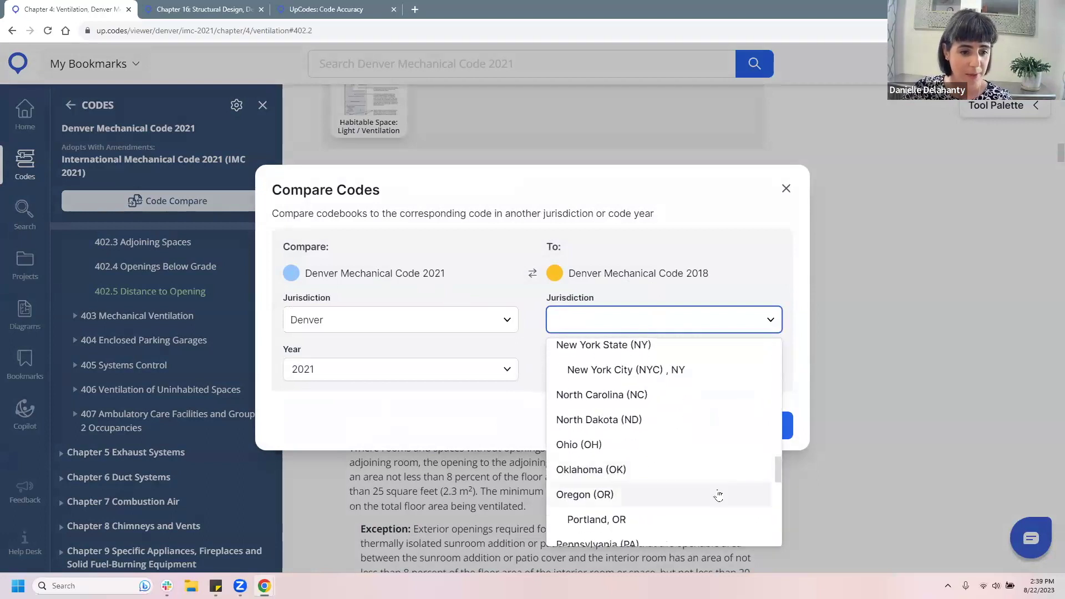
left_click(717, 494)
left_click(724, 375)
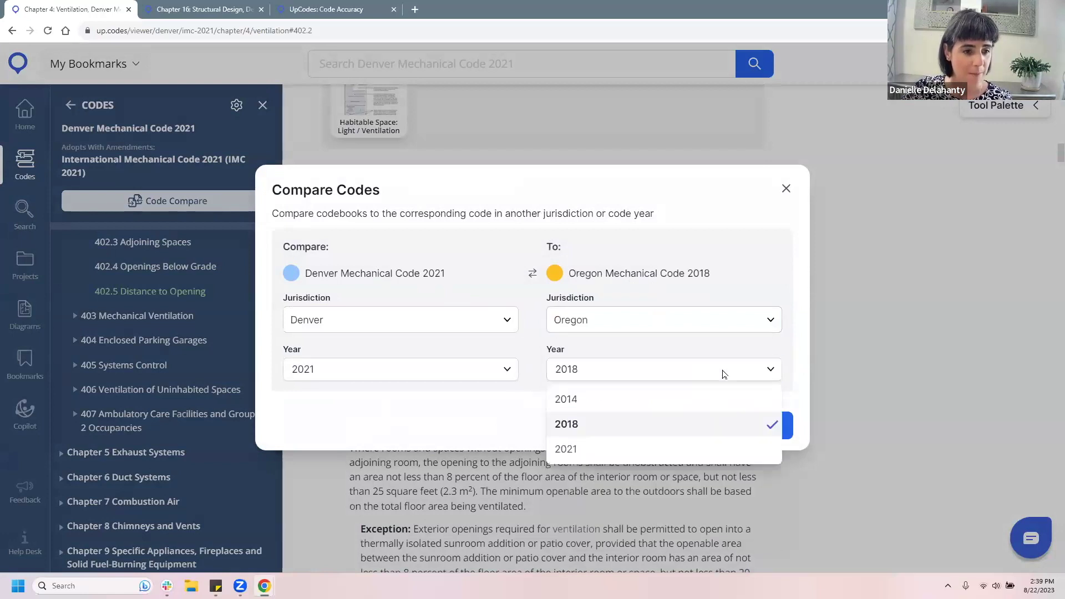
left_click(708, 448)
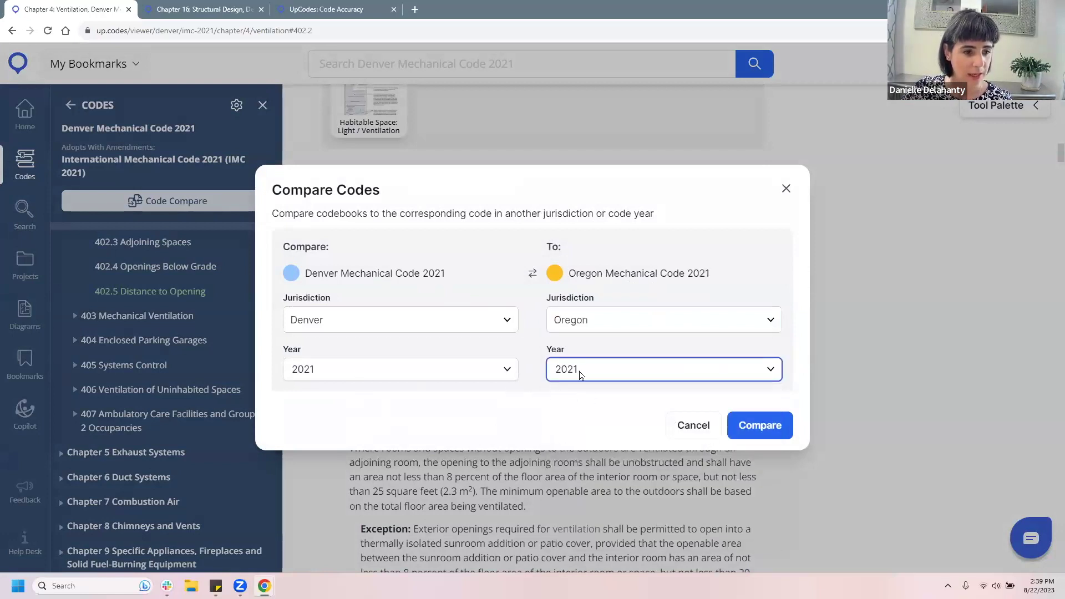
left_click(781, 419)
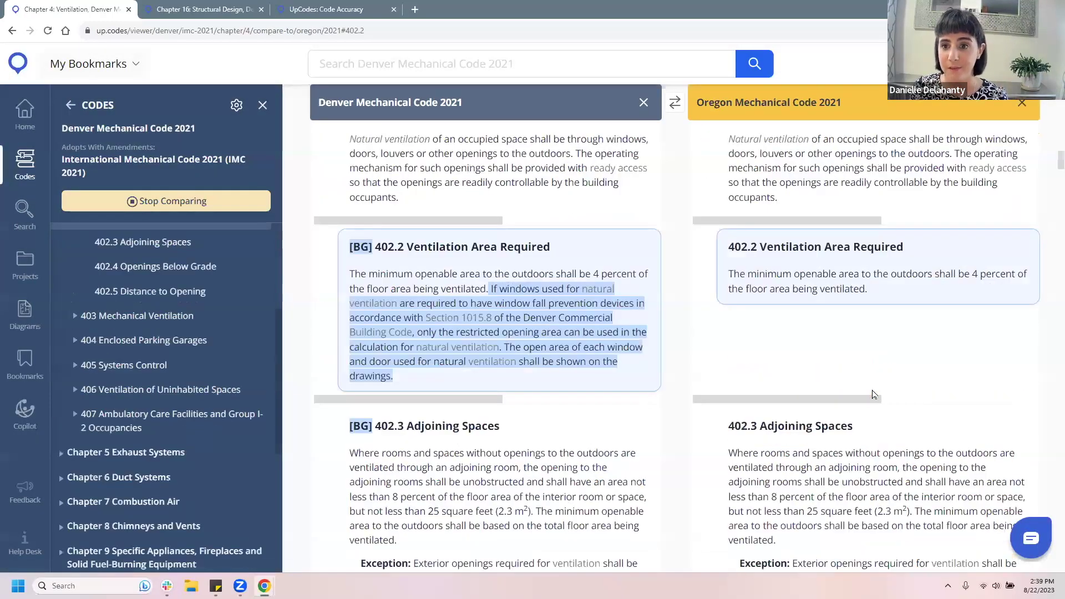
scroll(874, 395, "down", 1)
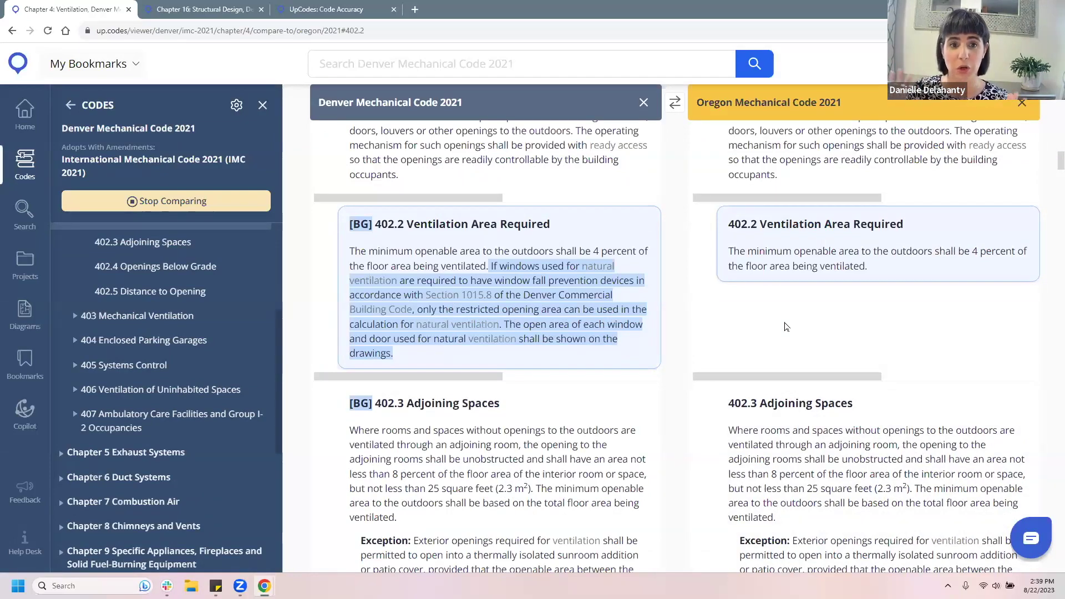
End the Denver–Oregon comparison and return to Denver's 401.4 Intake Opening Location.
left_click(205, 209)
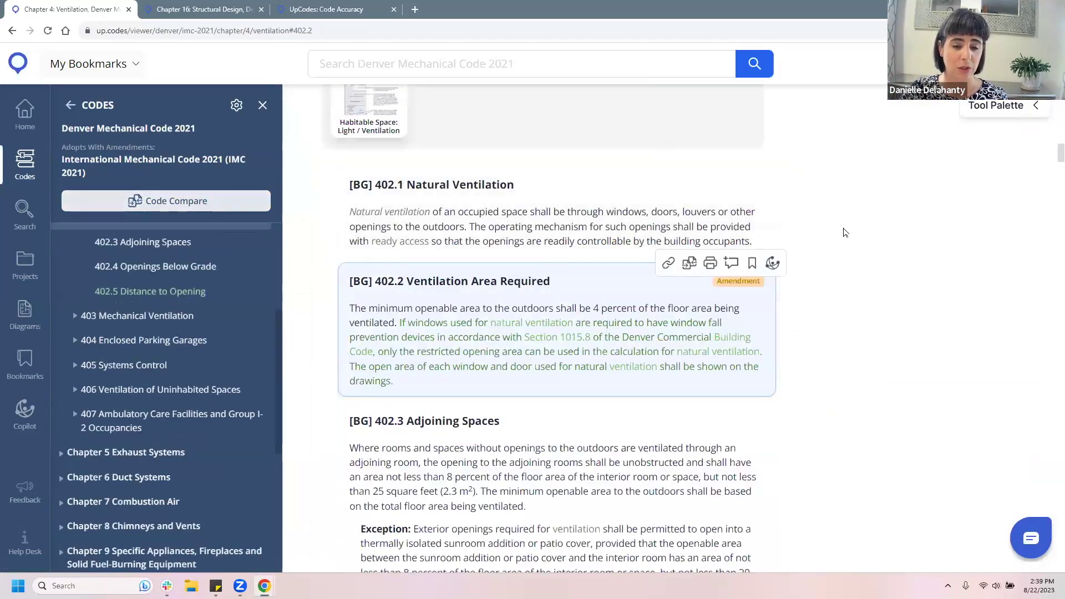
scroll(844, 232, "down", 2)
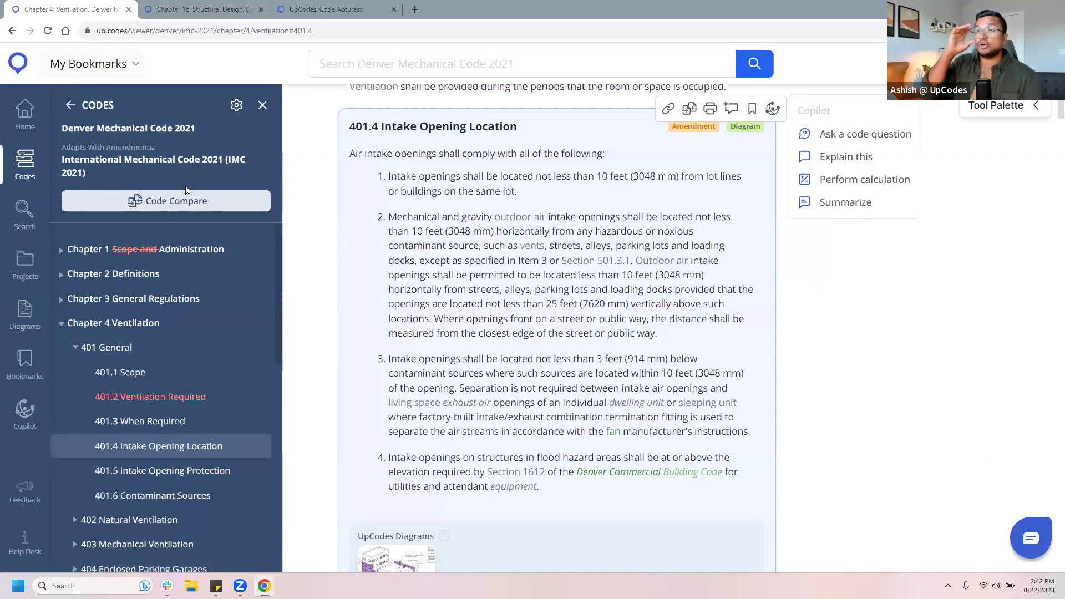
Return from the Denver Mechanical Code to the Denver Building Codes listing.
left_click(70, 106)
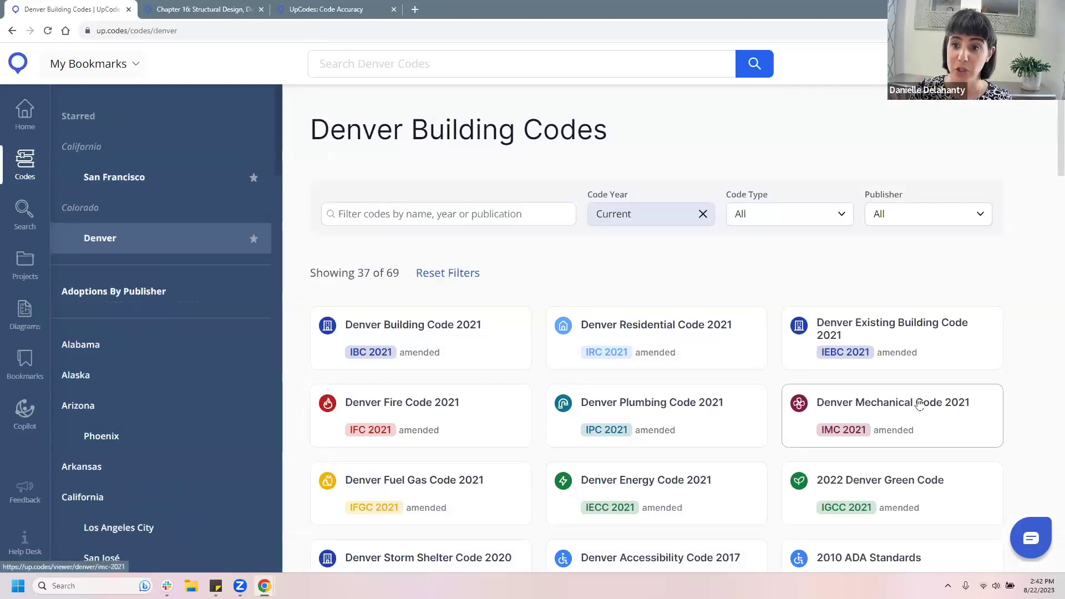
Open Denver Mechanical Code 2021 and read through its full Adoption Info details.
left_click(972, 431)
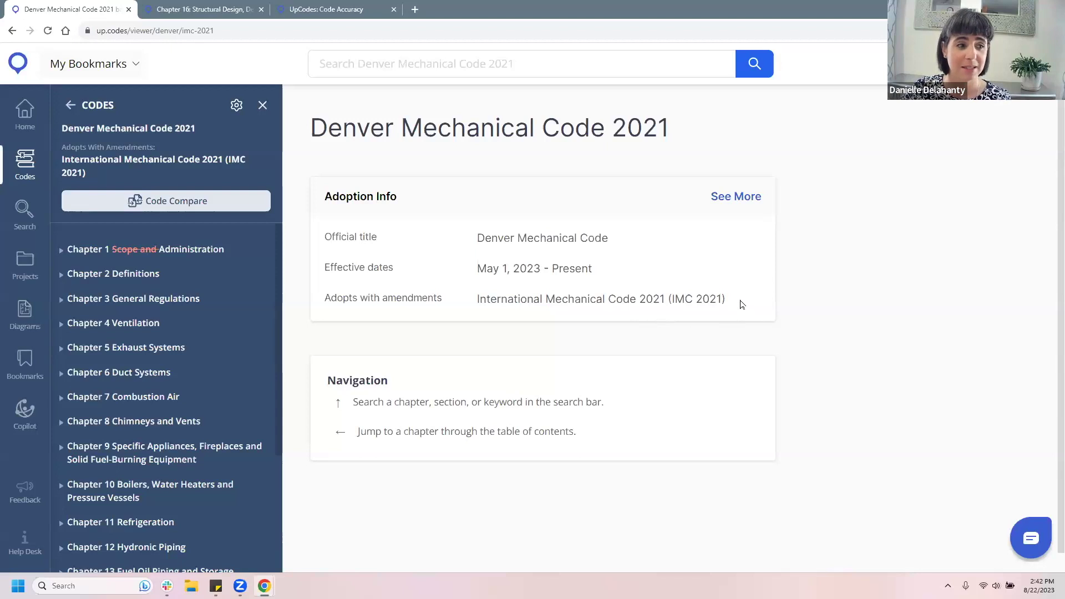
left_click(736, 197)
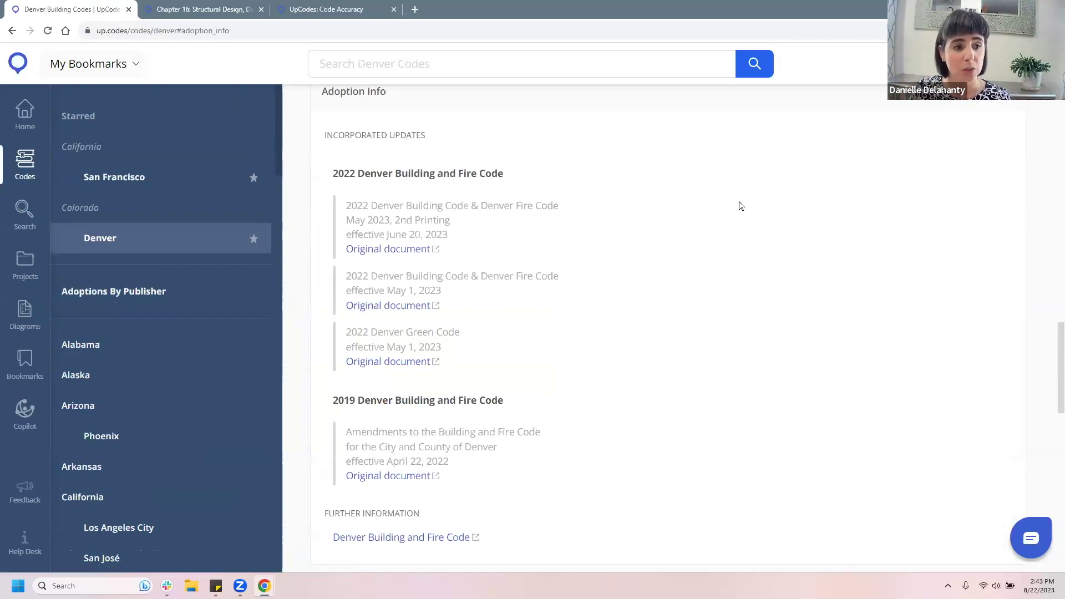
scroll(741, 206, "up", 5)
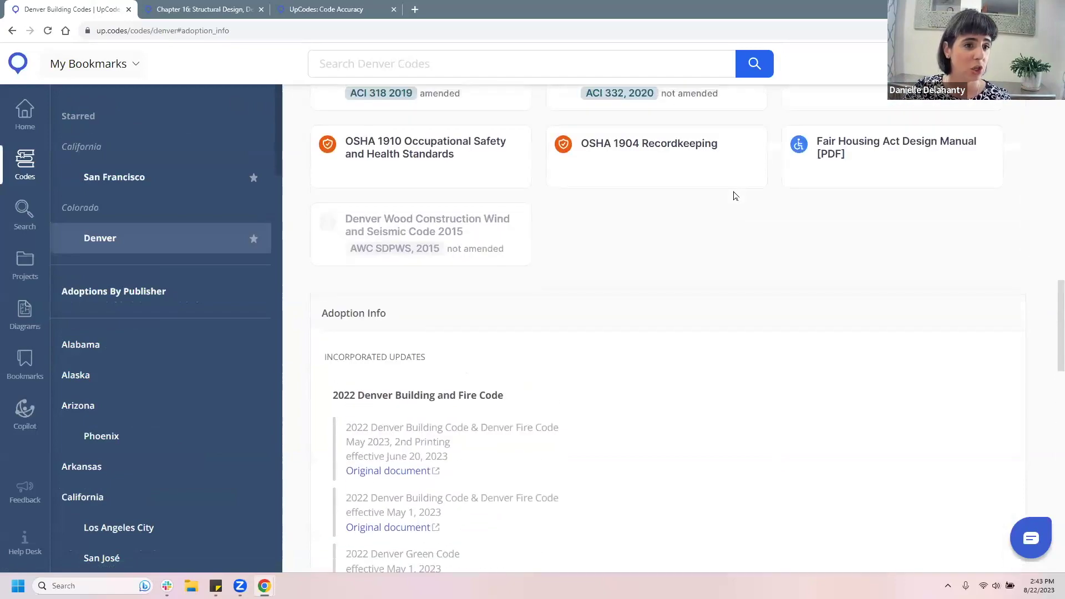
scroll(734, 198, "up", 4)
scroll(733, 198, "down", 9)
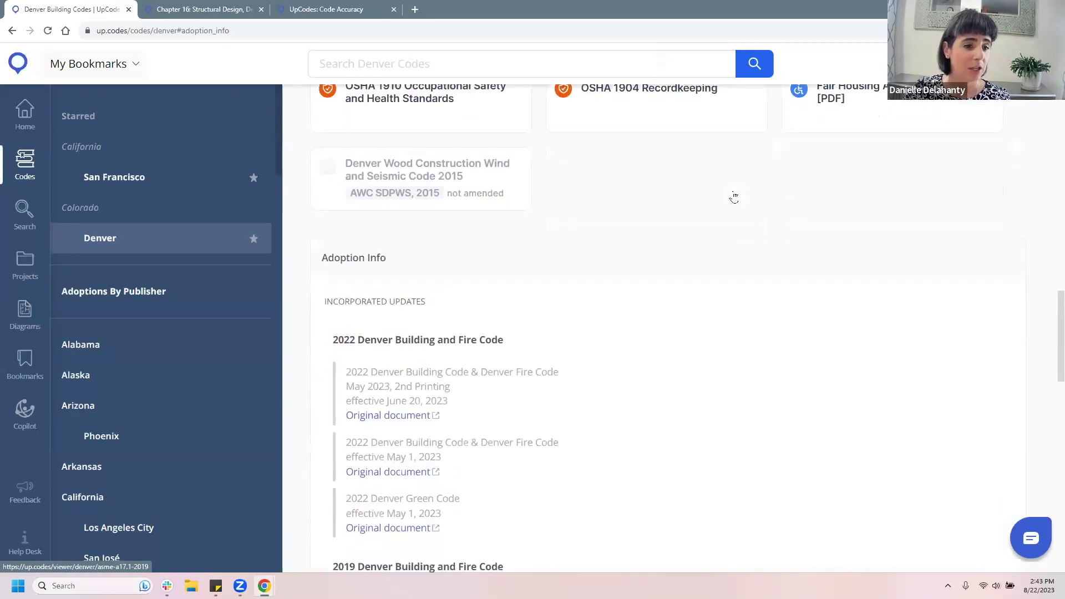
scroll(734, 198, "down", 1)
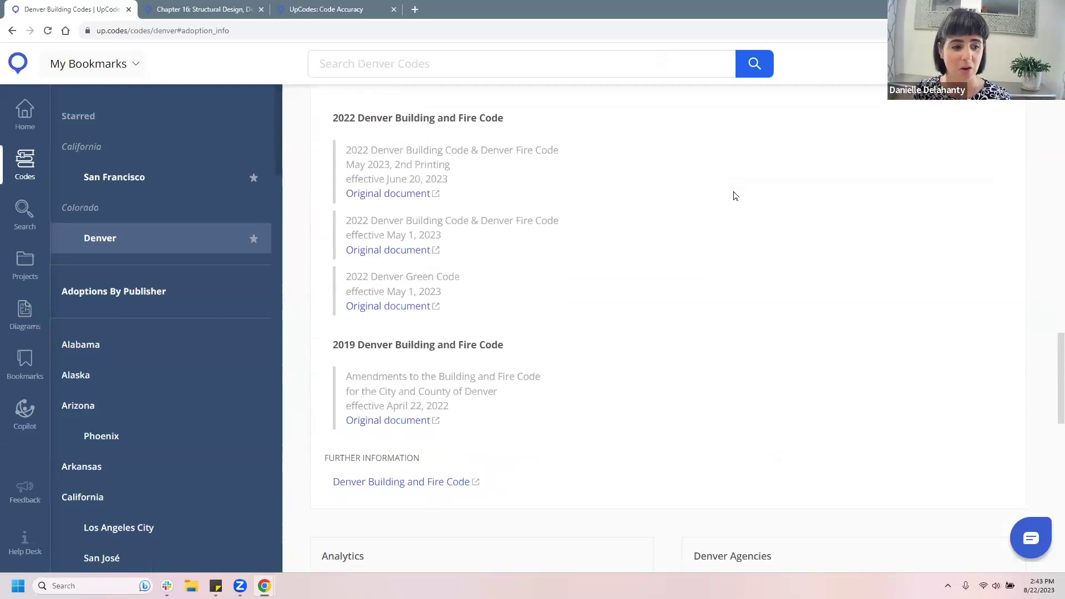
scroll(735, 276, "down", 5)
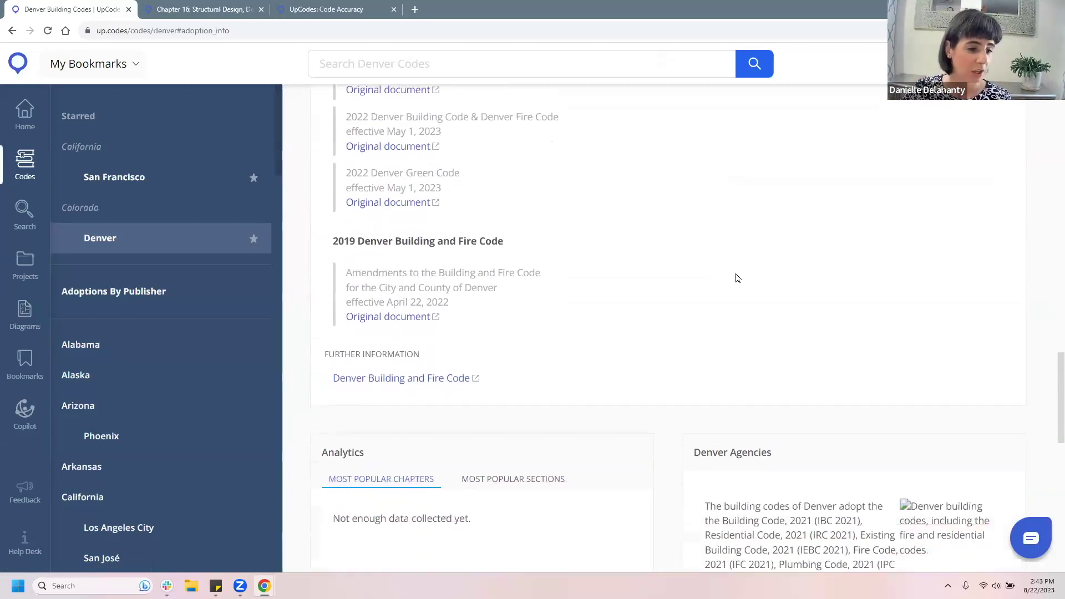
scroll(736, 274, "down", 9)
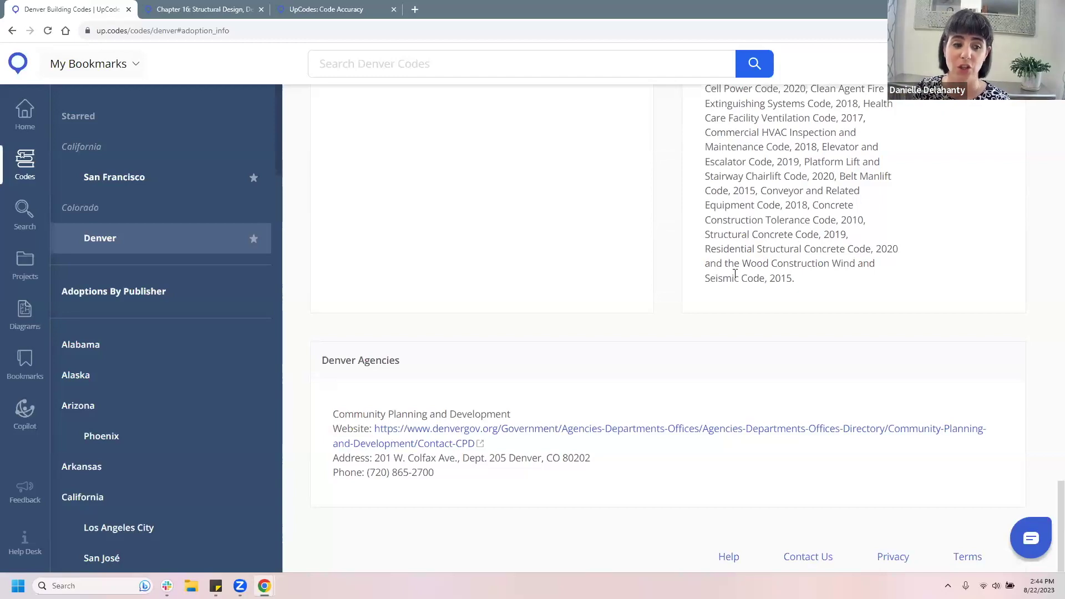
Scroll back to the 2022 and 2019 Denver Building and Fire Code updates.
scroll(535, 268, "up", 10)
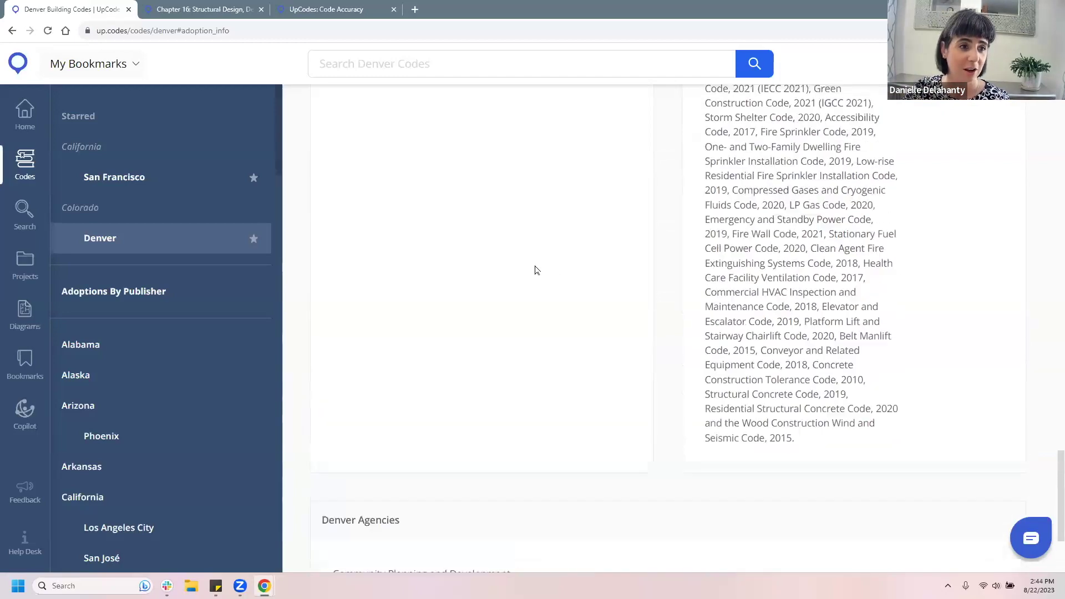
scroll(544, 273, "up", 4)
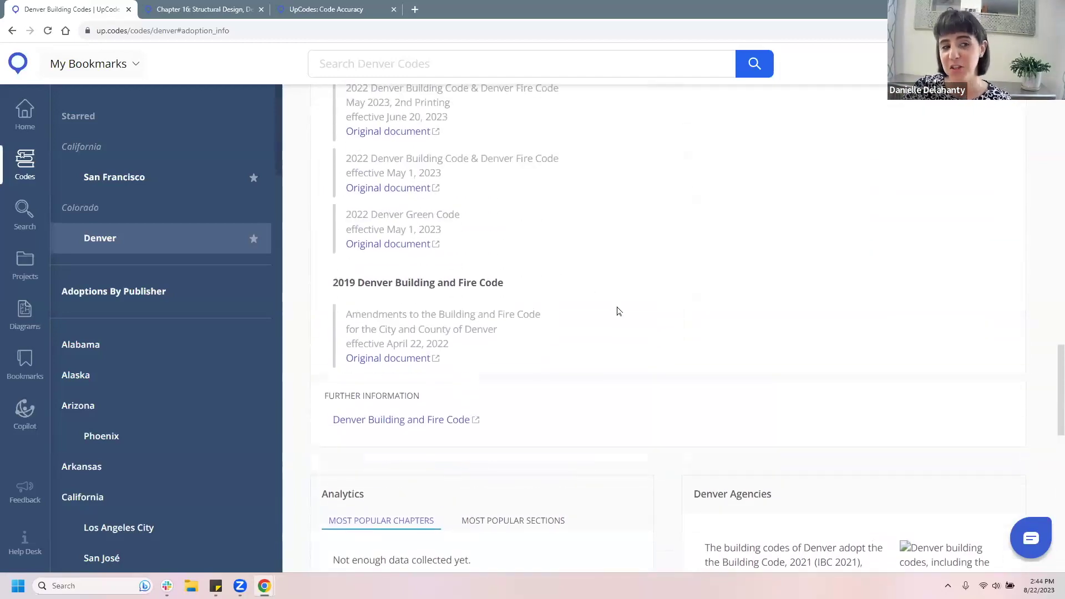
scroll(620, 311, "up", 1)
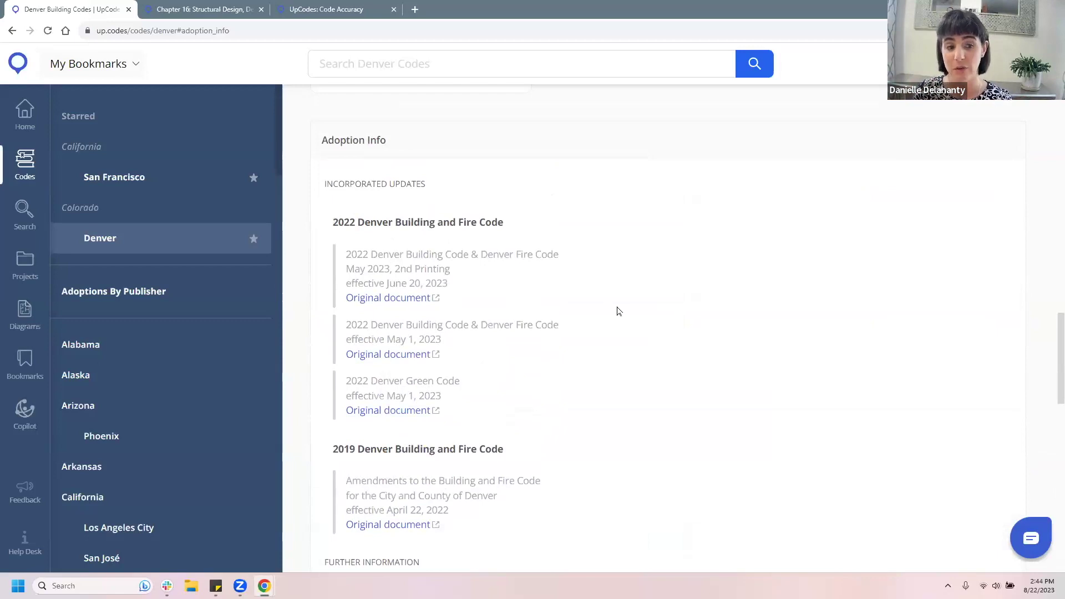
scroll(619, 311, "down", 1)
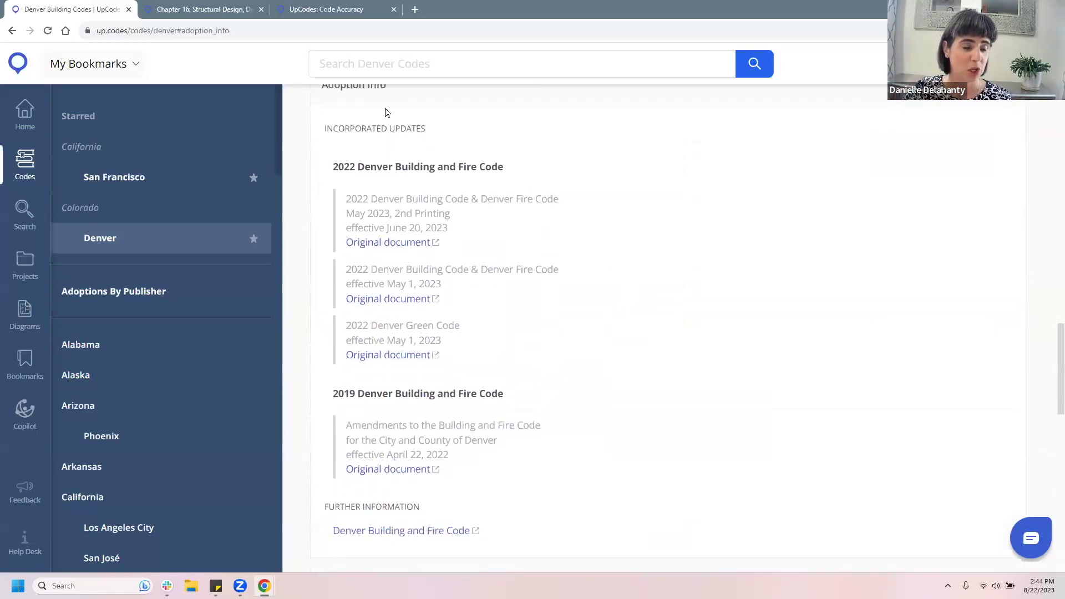
scroll(394, 131, "up", 1)
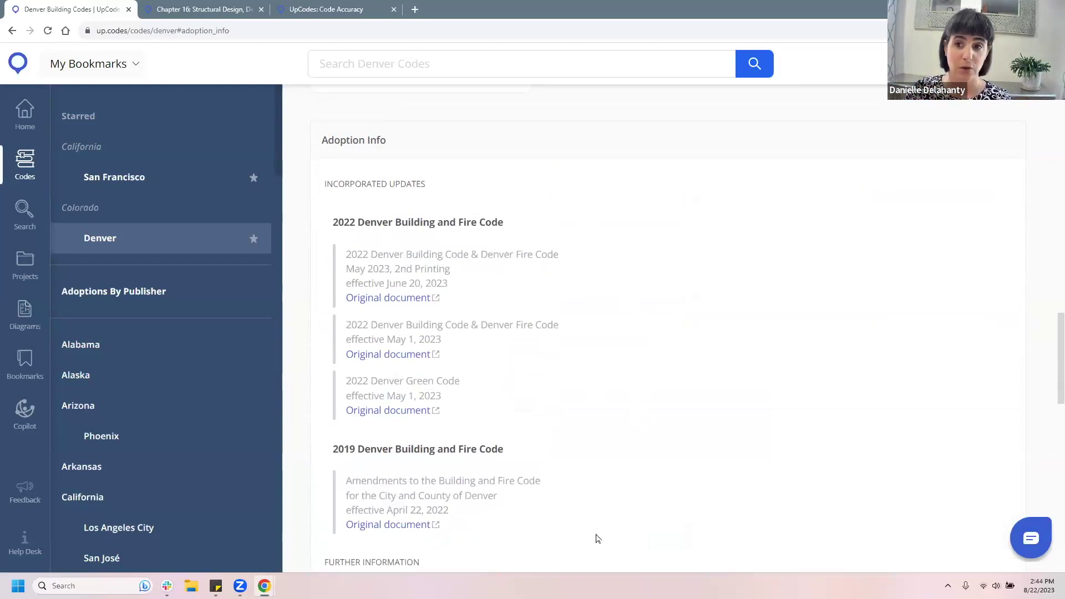
Open the New York City Building Codes page from the sidebar's New York State entries.
scroll(152, 483, "down", 12)
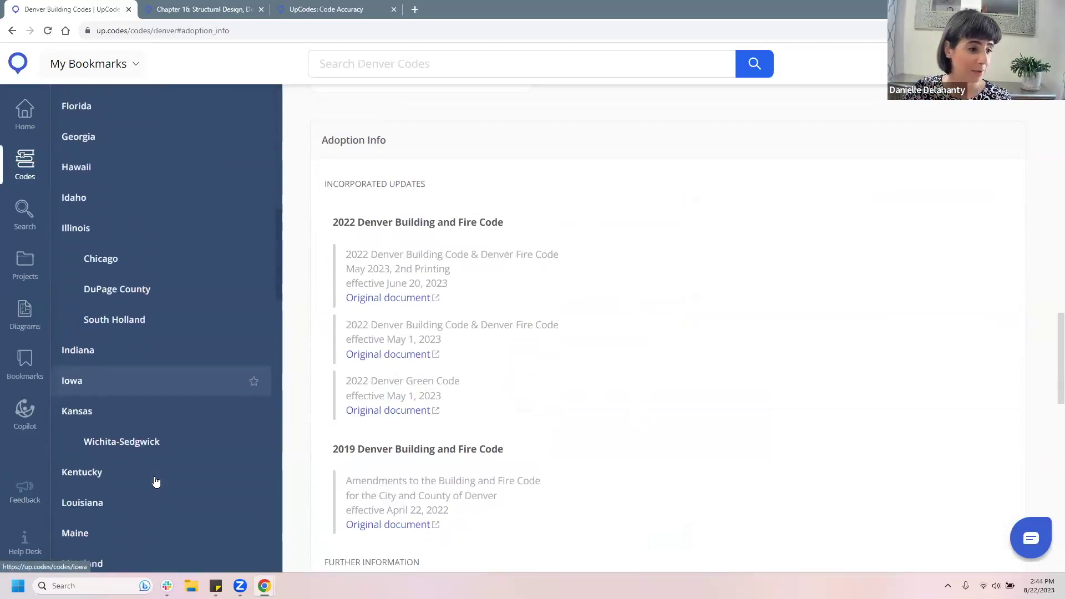
scroll(158, 486, "down", 10)
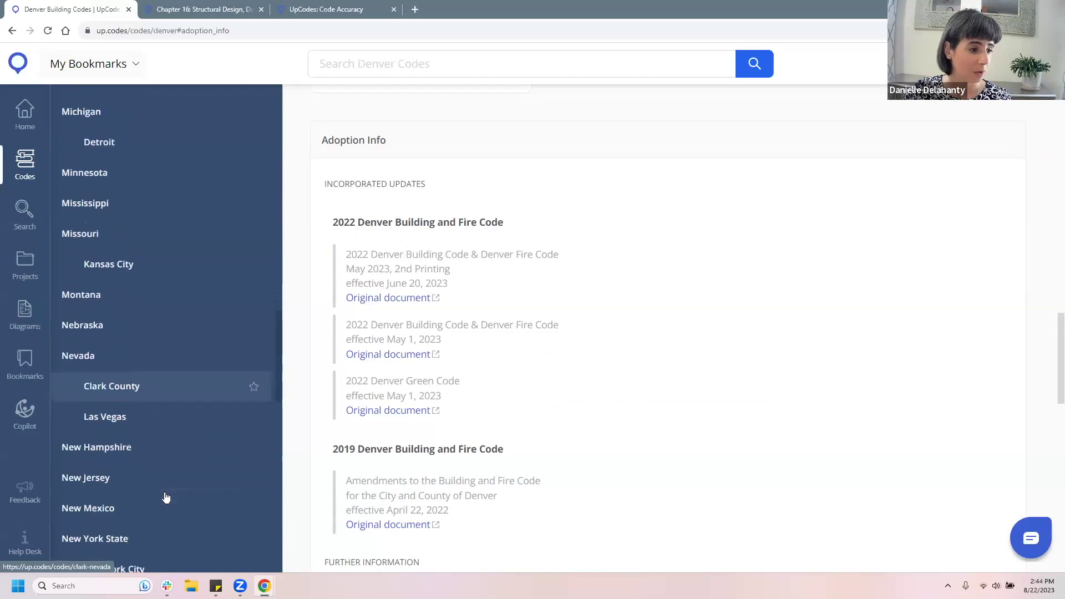
scroll(164, 497, "down", 4)
left_click(143, 458)
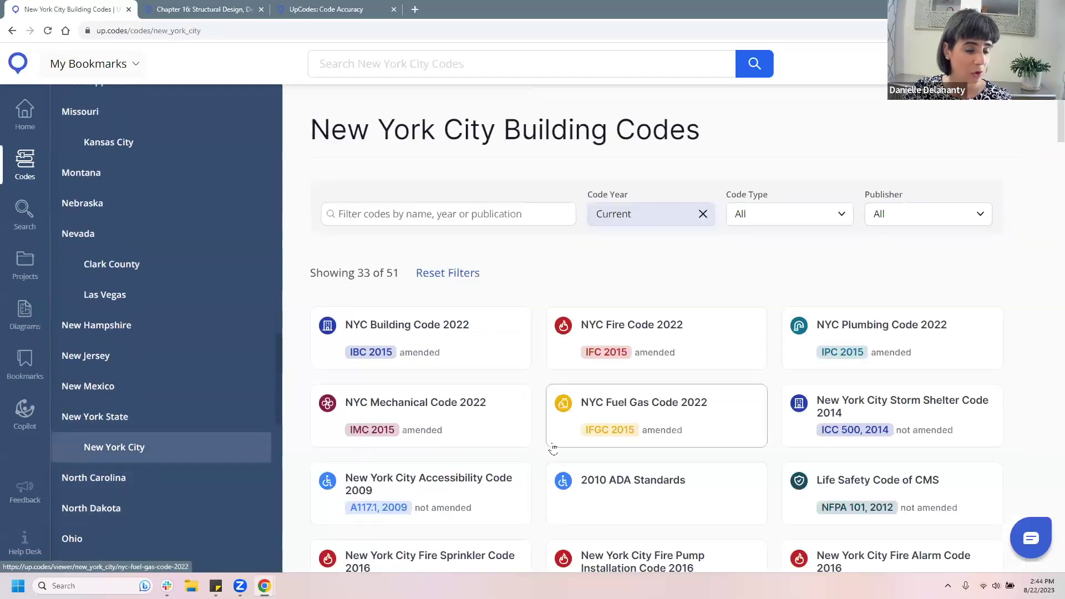
Browse New York City's Adoption Info, then return to the top of the page.
scroll(553, 448, "down", 20)
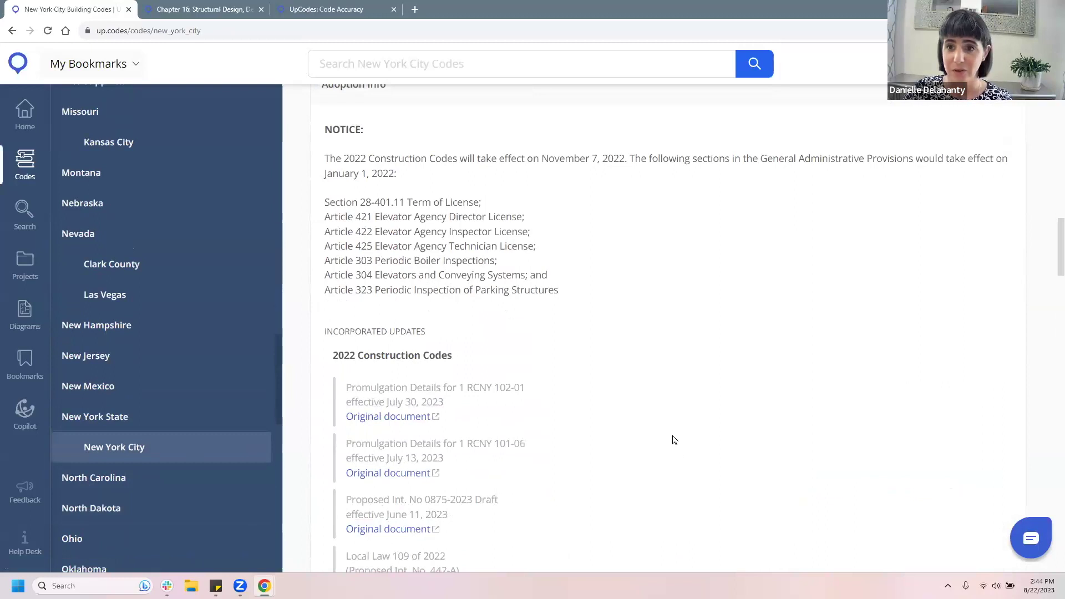
scroll(674, 440, "down", 5)
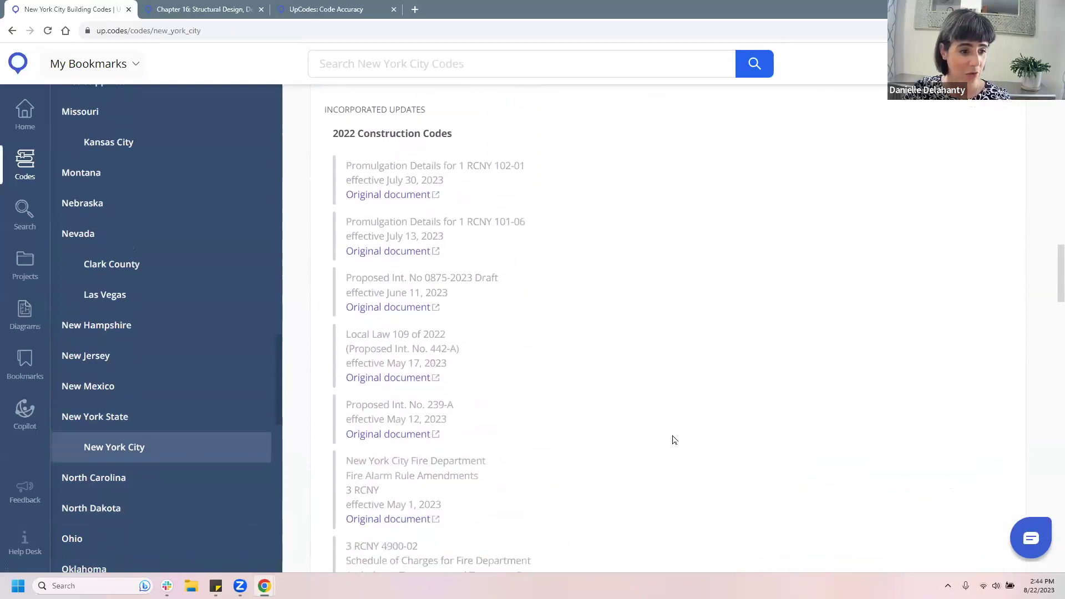
scroll(674, 439, "down", 4)
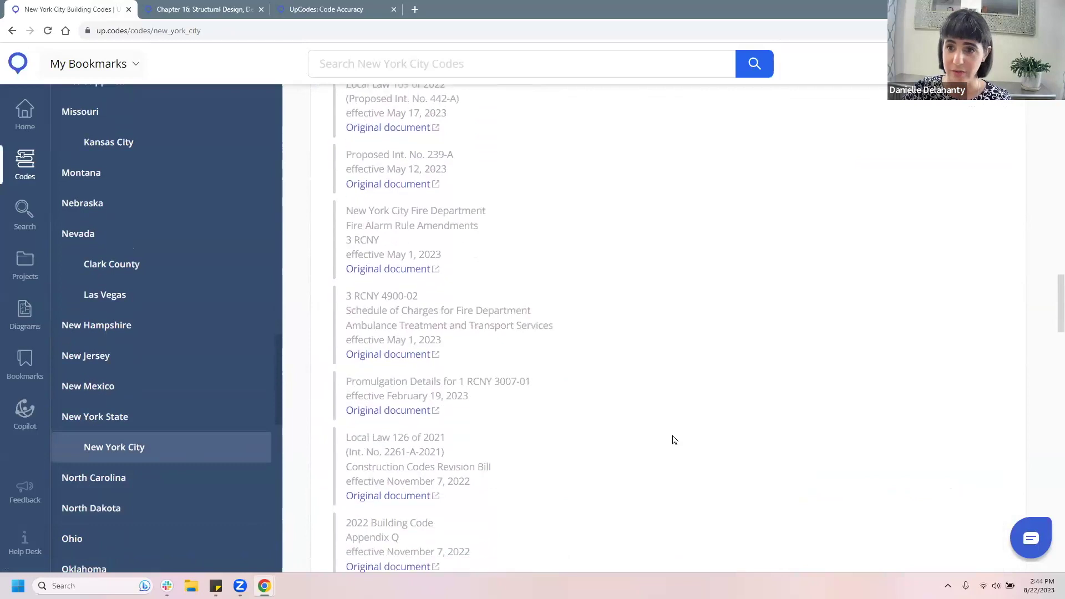
scroll(674, 440, "down", 7)
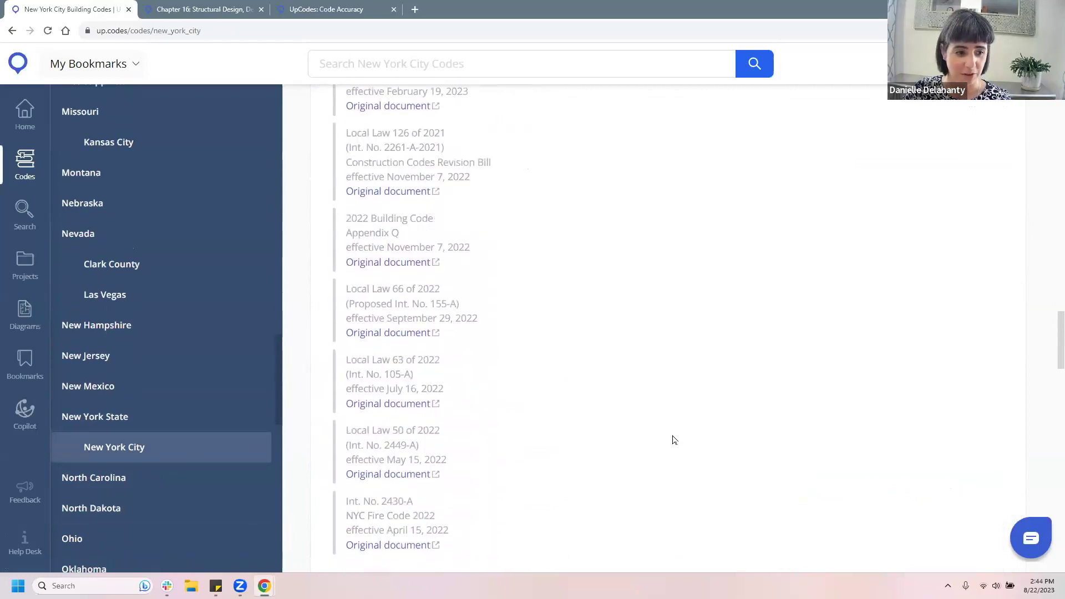
scroll(673, 440, "down", 5)
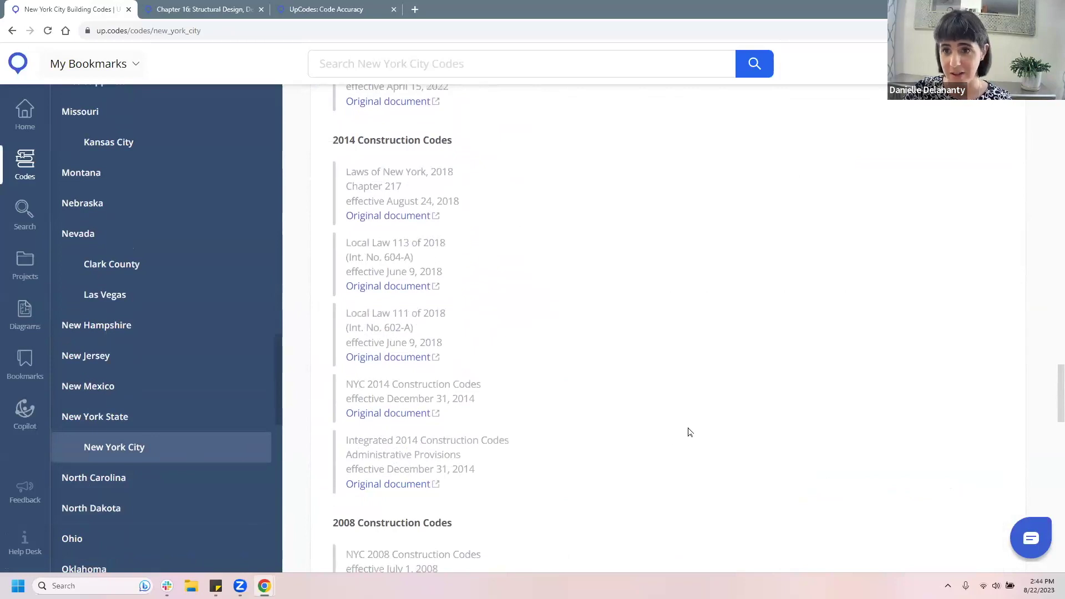
scroll(910, 411, "up", 3)
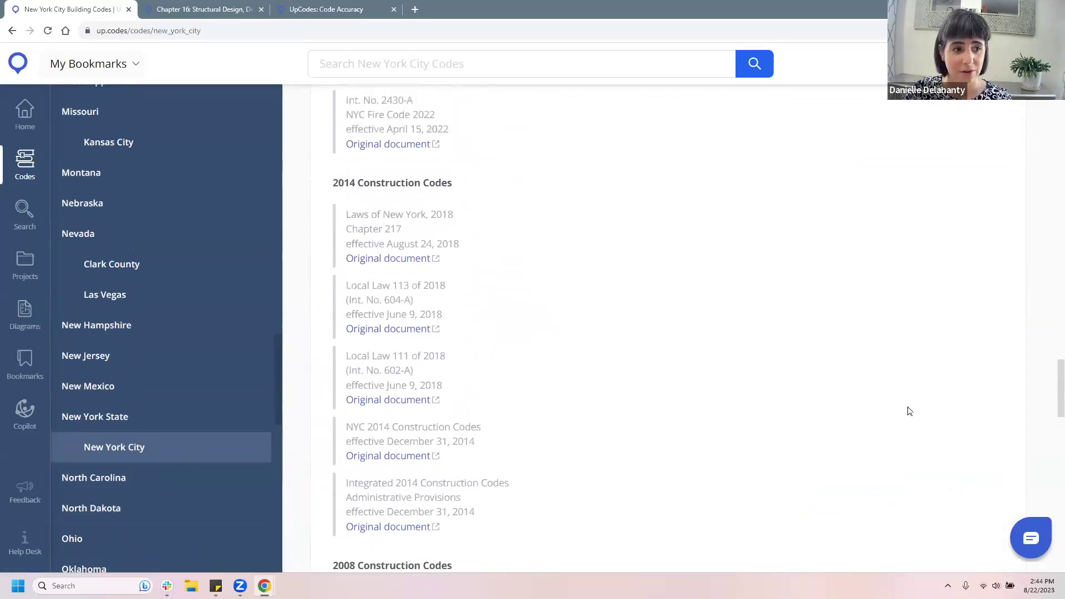
scroll(910, 412, "up", 7)
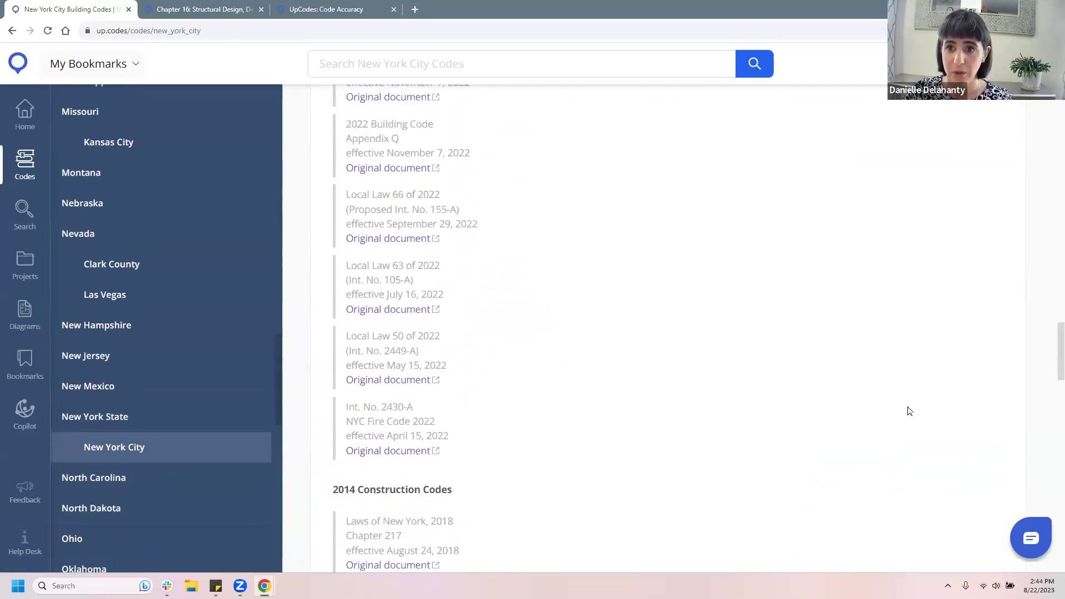
scroll(914, 414, "up", 9)
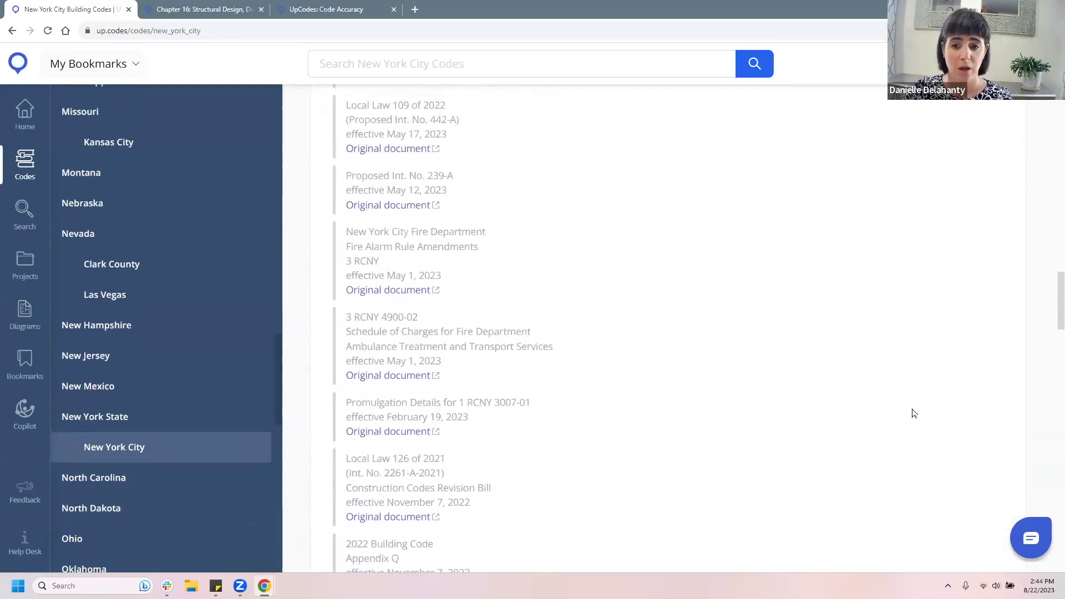
scroll(917, 413, "up", 9)
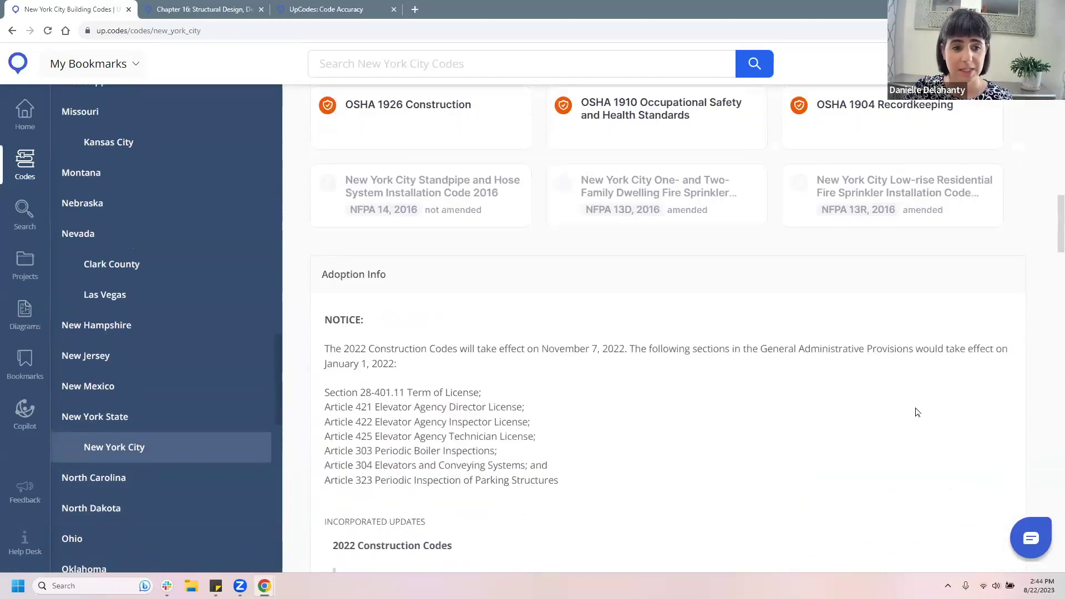
scroll(916, 413, "up", 2)
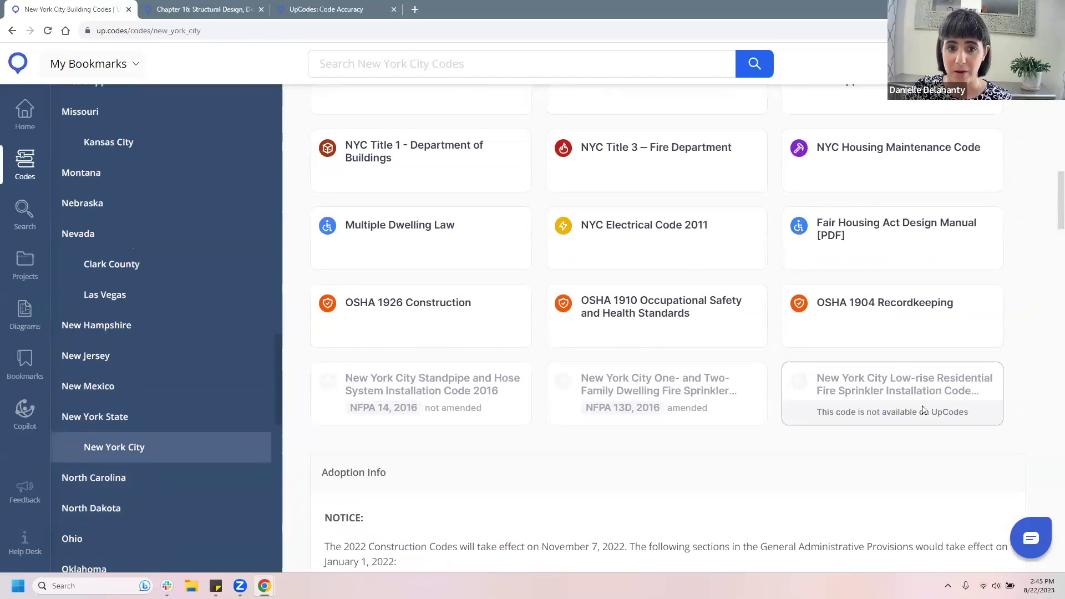
scroll(491, 496, "up", 4)
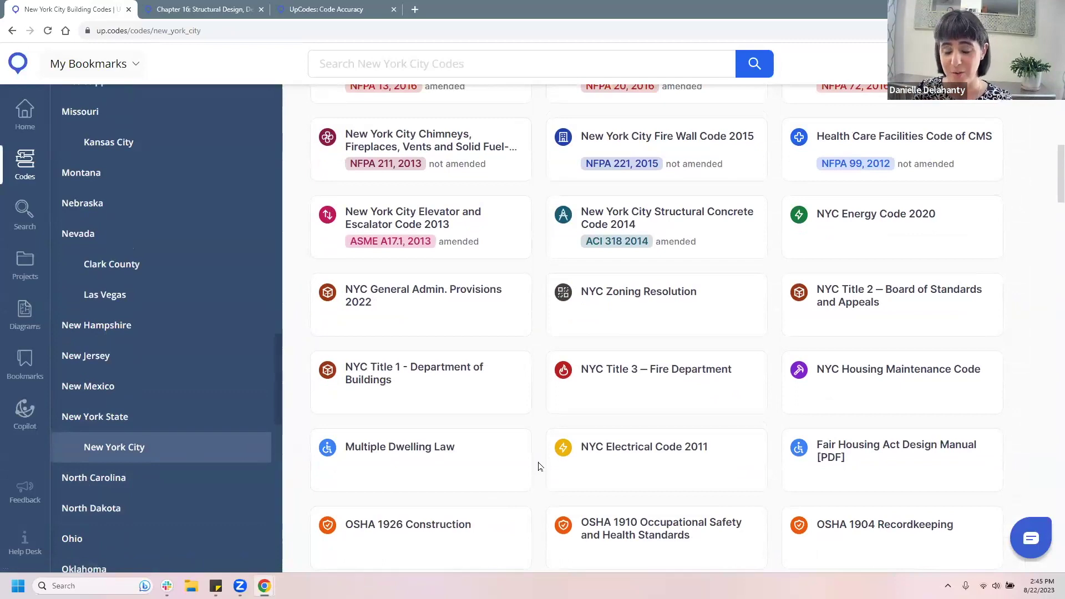
scroll(540, 467, "up", 9)
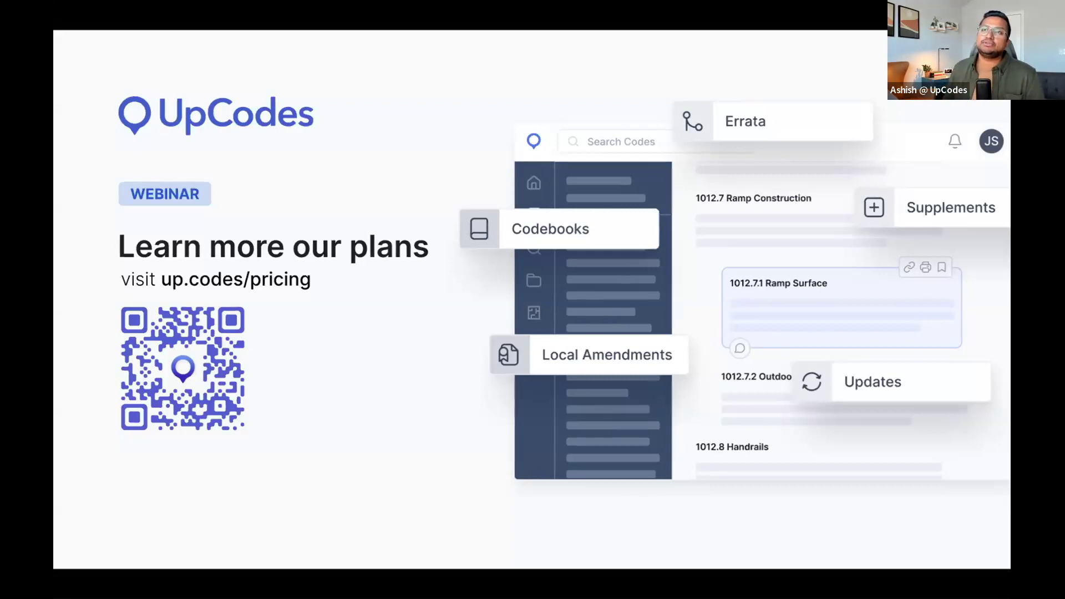
Advance to the closing 'Thank you for joining us' slide.
key("Right")
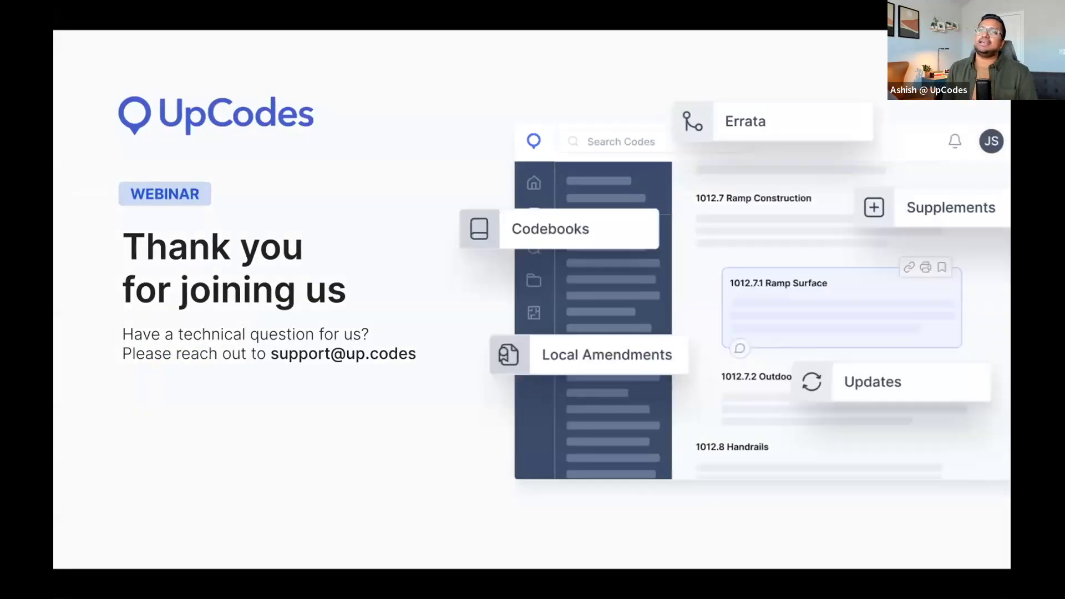